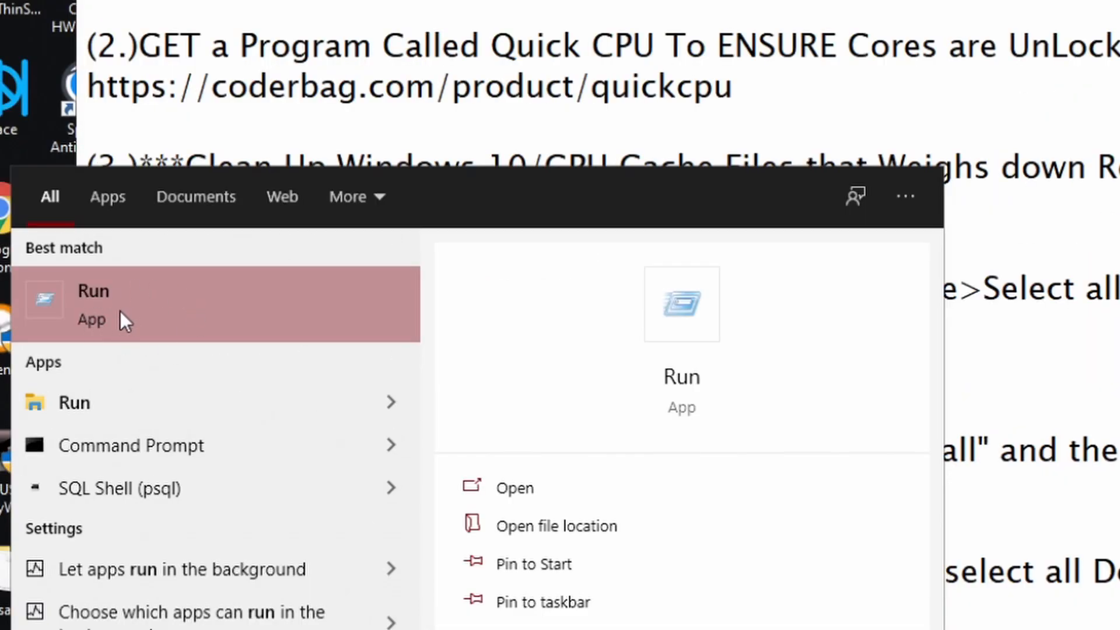
Step: Launch System Configuration by running msconfig from the Run dialog, and minimize the notes covering the desktop
click(120, 310)
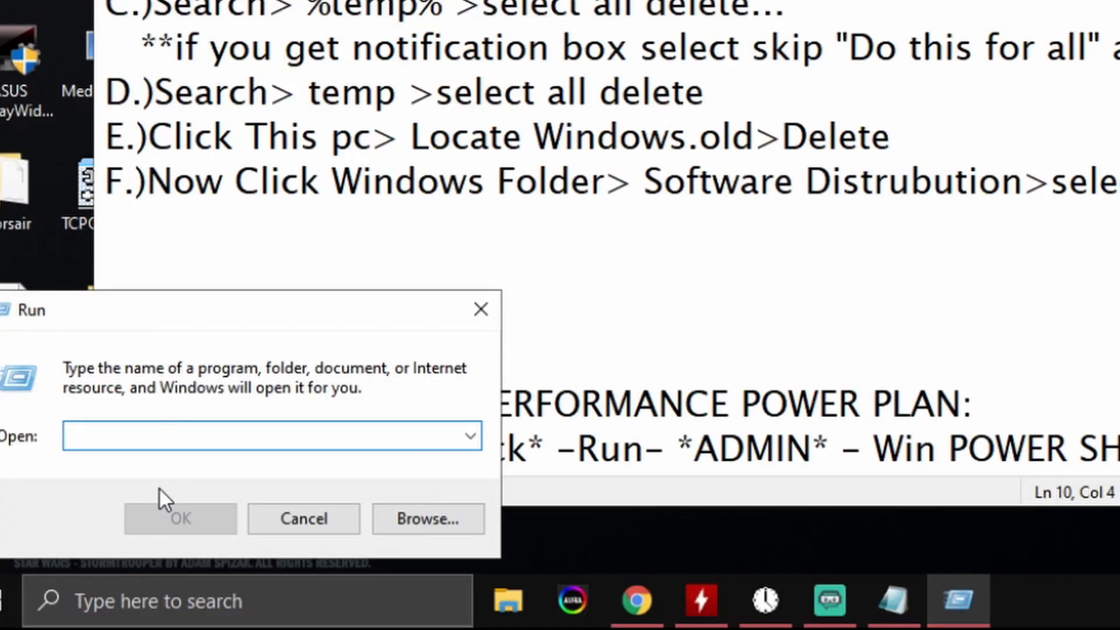
drag(165, 295, 193, 292)
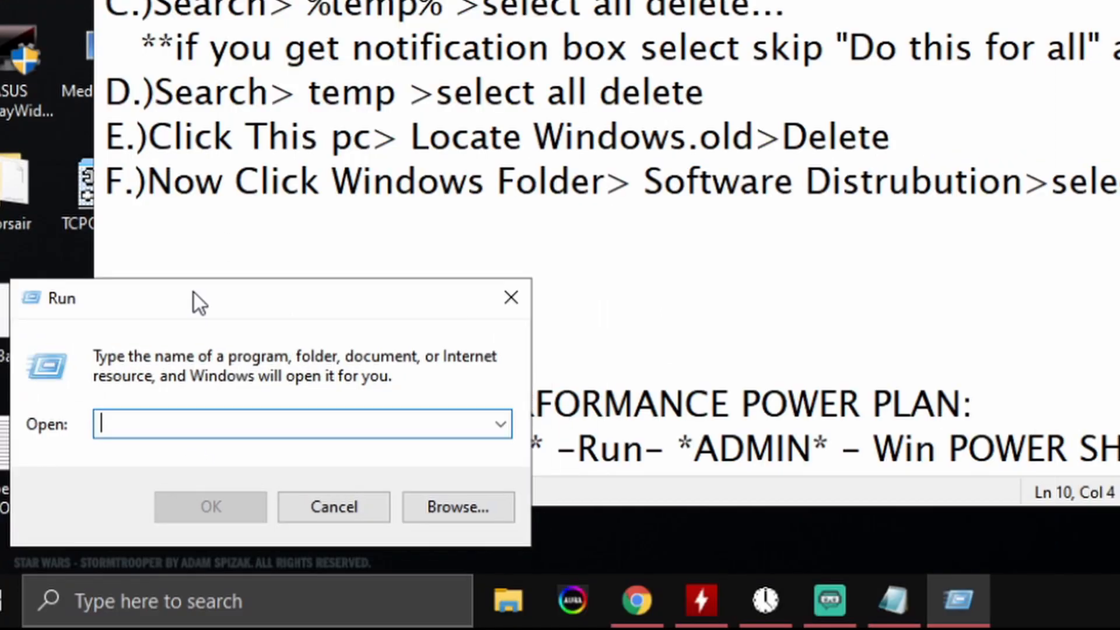
text(msconfig)
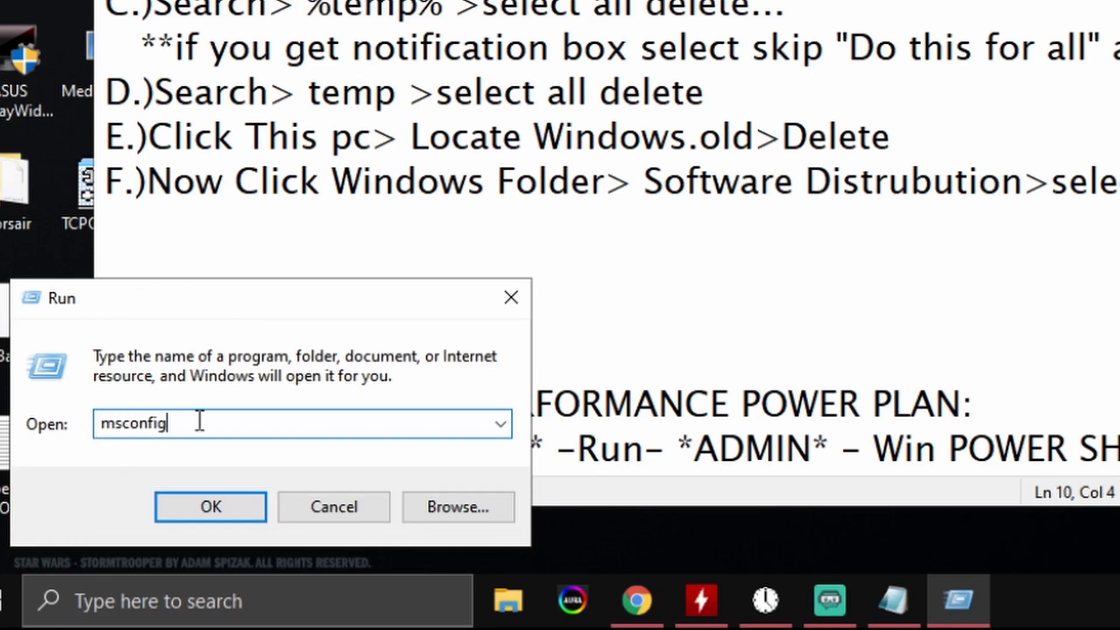
drag(180, 427, 82, 425)
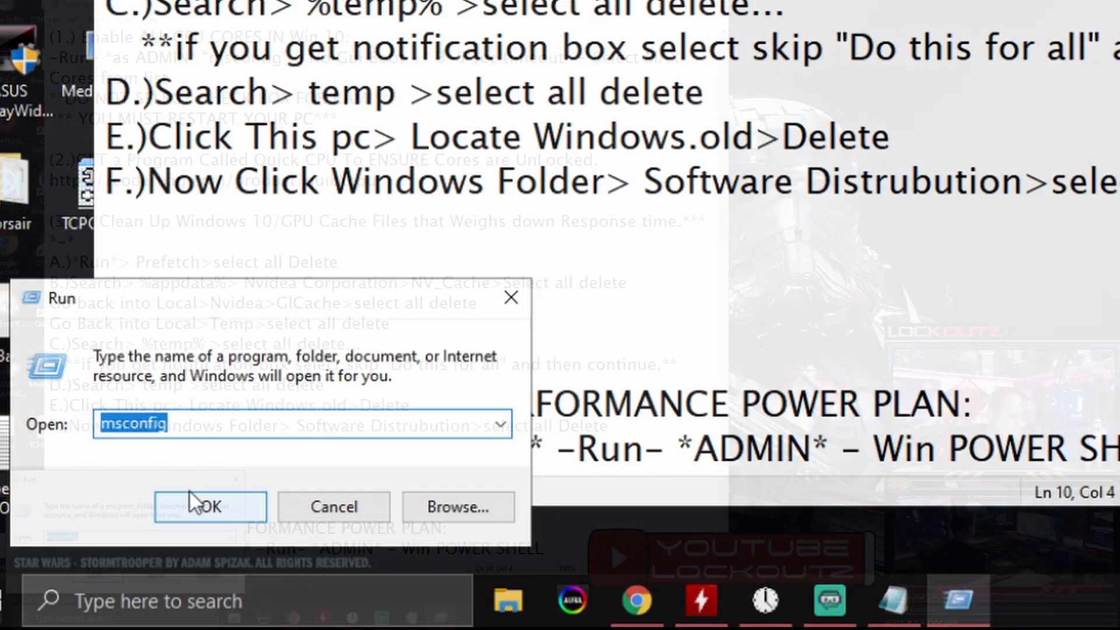
click(197, 505)
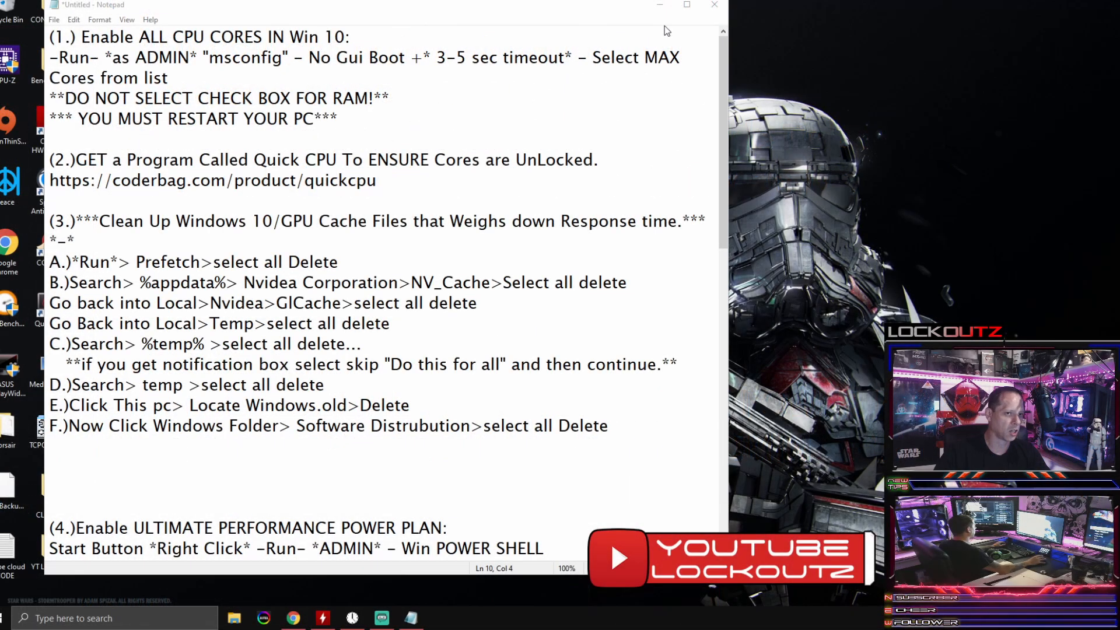
click(660, 5)
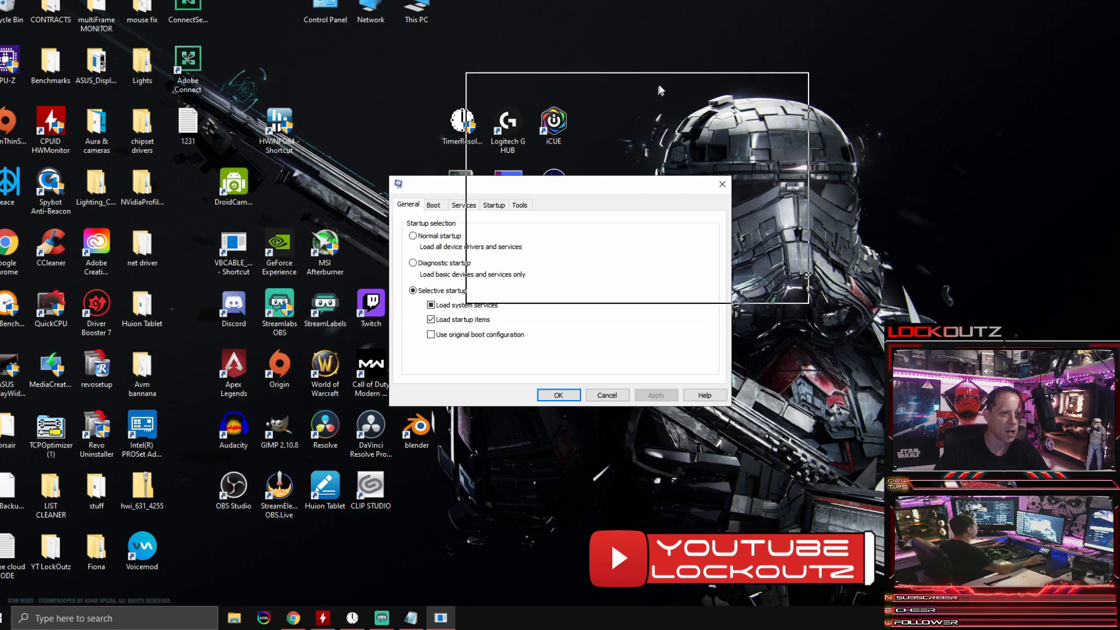
drag(548, 87, 548, 87)
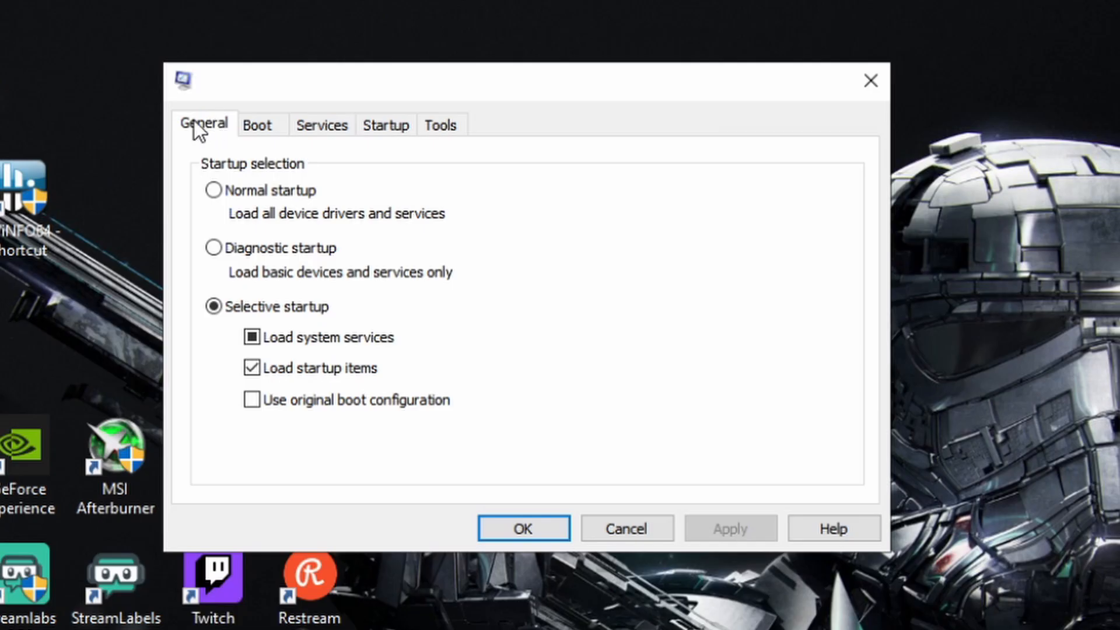
Step: In the advanced boot options, enable the number of processors at 16, keep maximum memory unchecked, and confirm
click(254, 124)
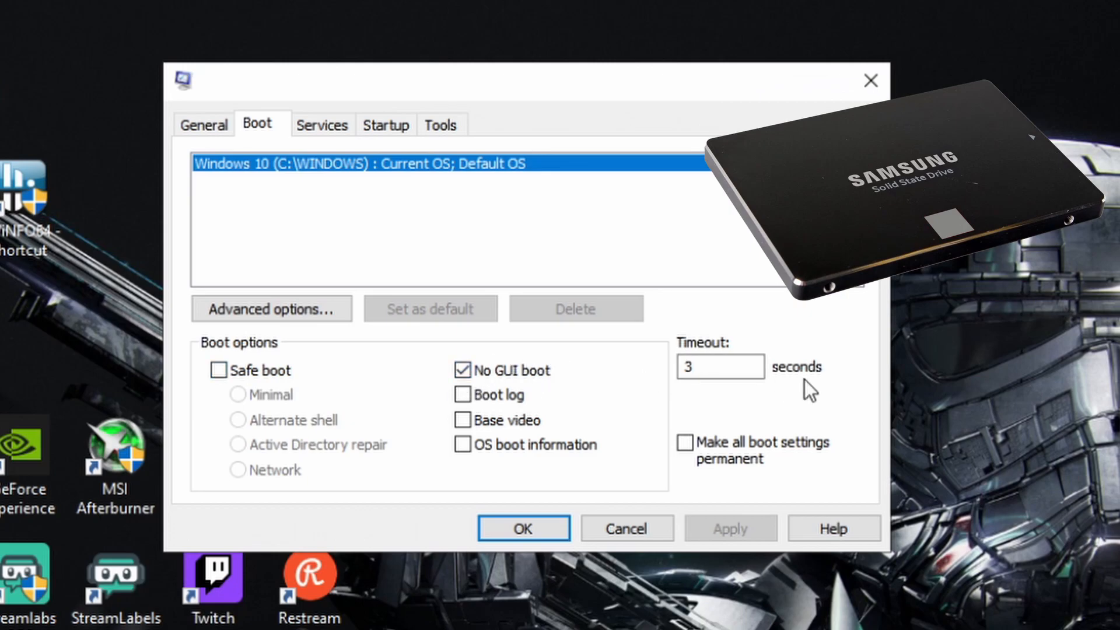
click(723, 367)
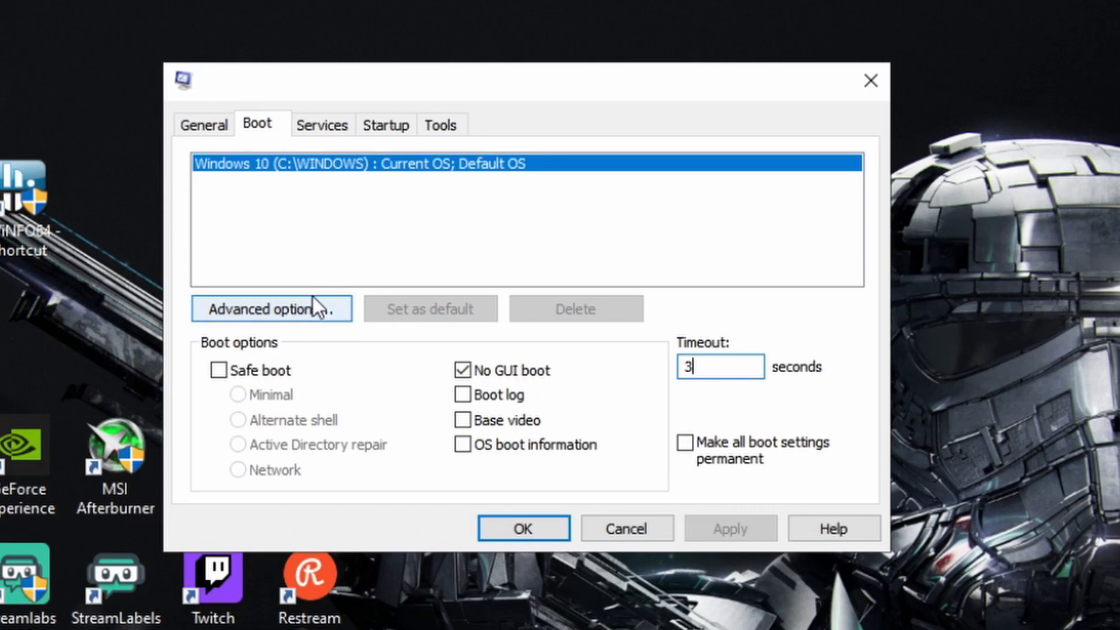
click(300, 313)
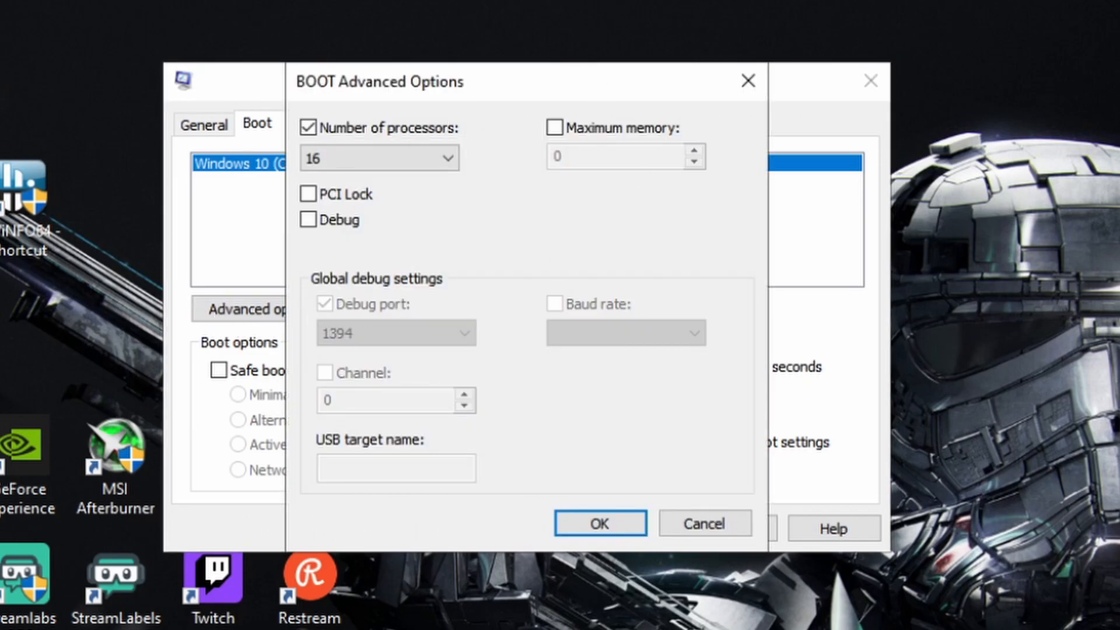
click(308, 128)
click(311, 131)
click(438, 163)
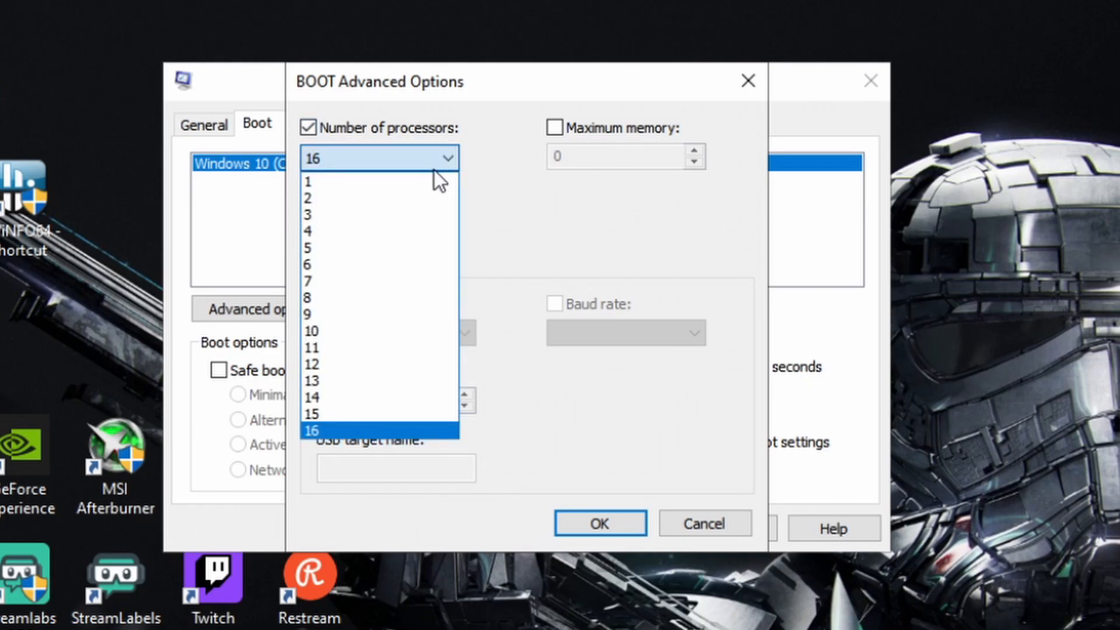
click(394, 430)
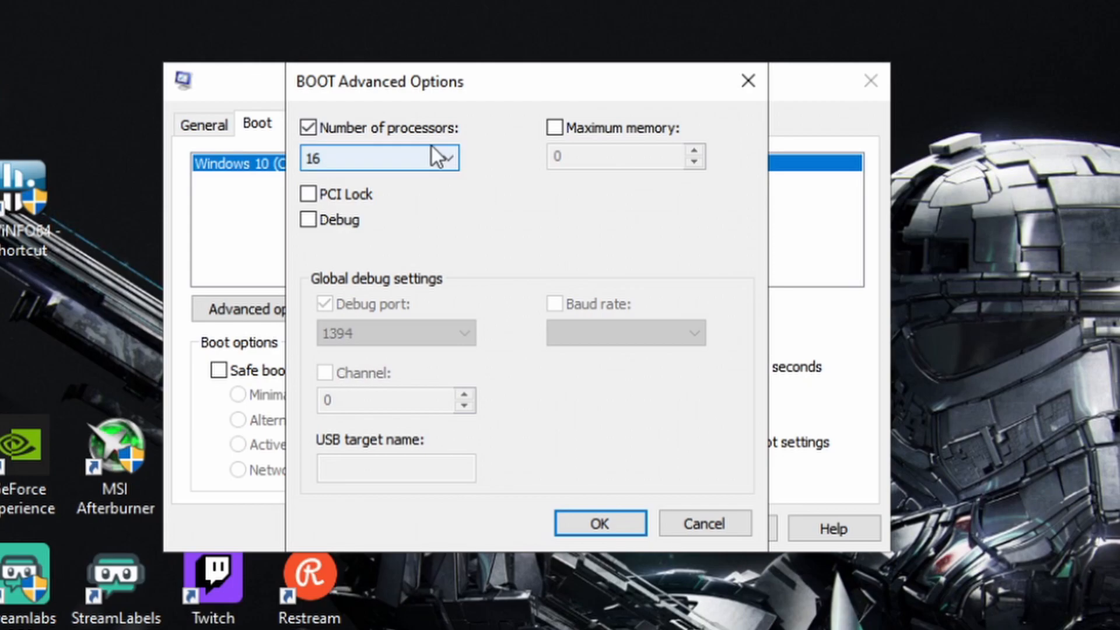
click(571, 128)
click(570, 126)
click(594, 522)
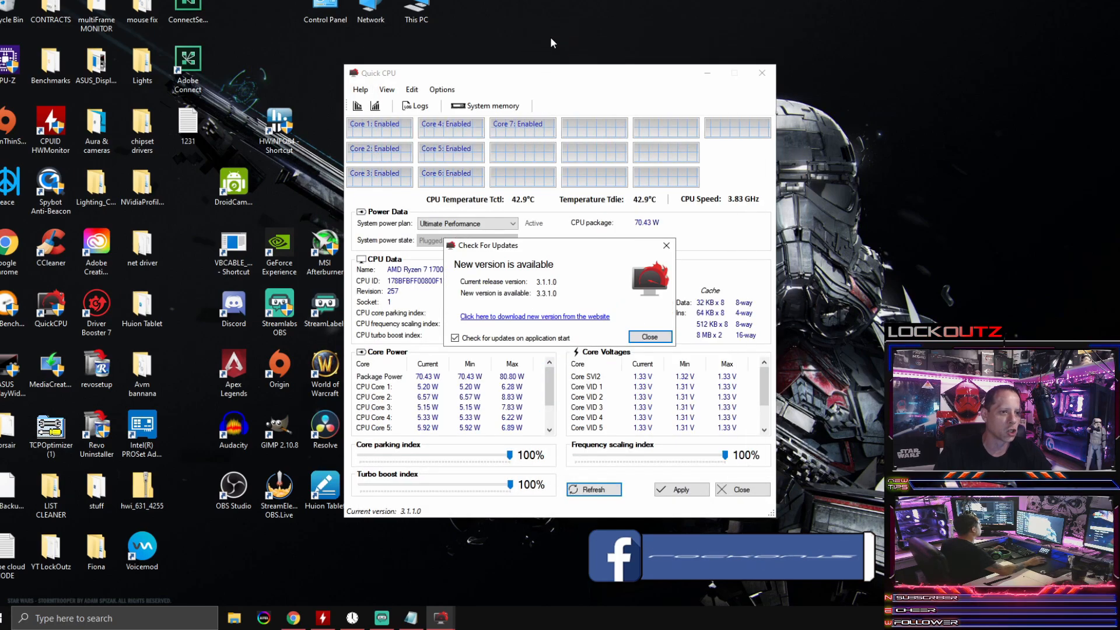
Step: Dismiss Quick CPU's update notice and set the core parking and frequency scaling indexes to 100%
click(666, 244)
mouse_move(533, 78)
mouse_down()
mouse_move(593, 61)
mouse_move(595, 82)
mouse_move(515, 70)
mouse_up()
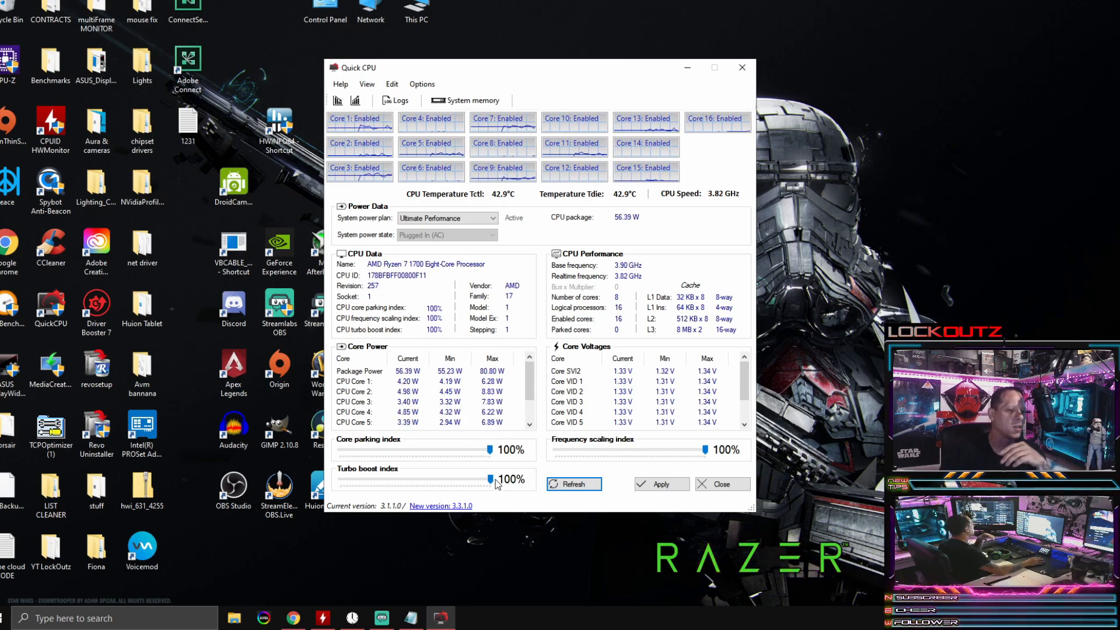
drag(489, 449, 366, 434)
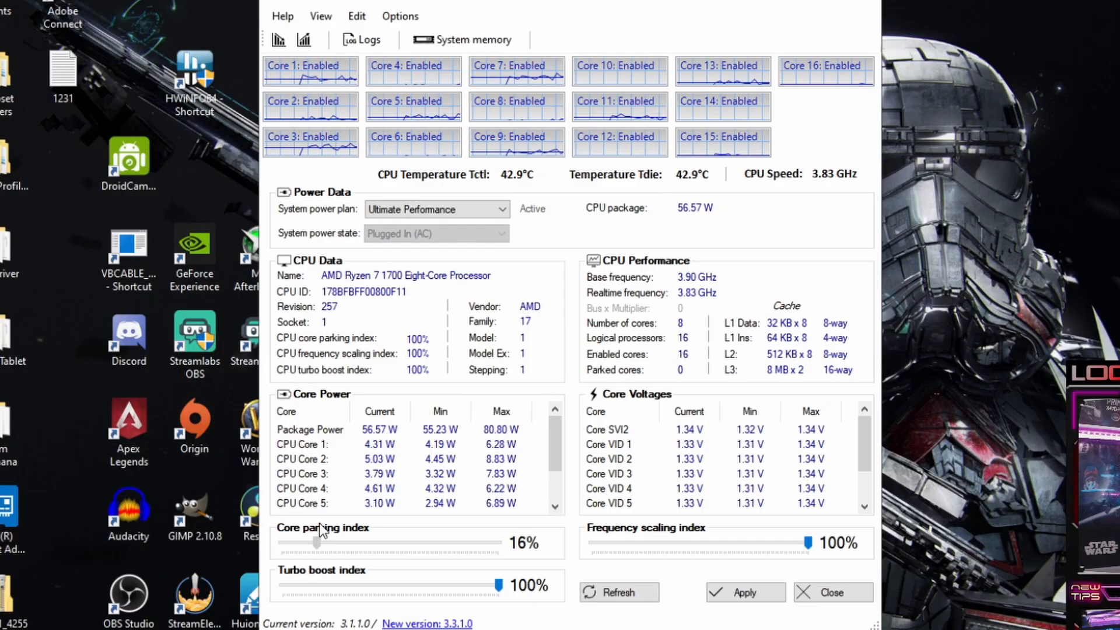
drag(309, 533, 540, 551)
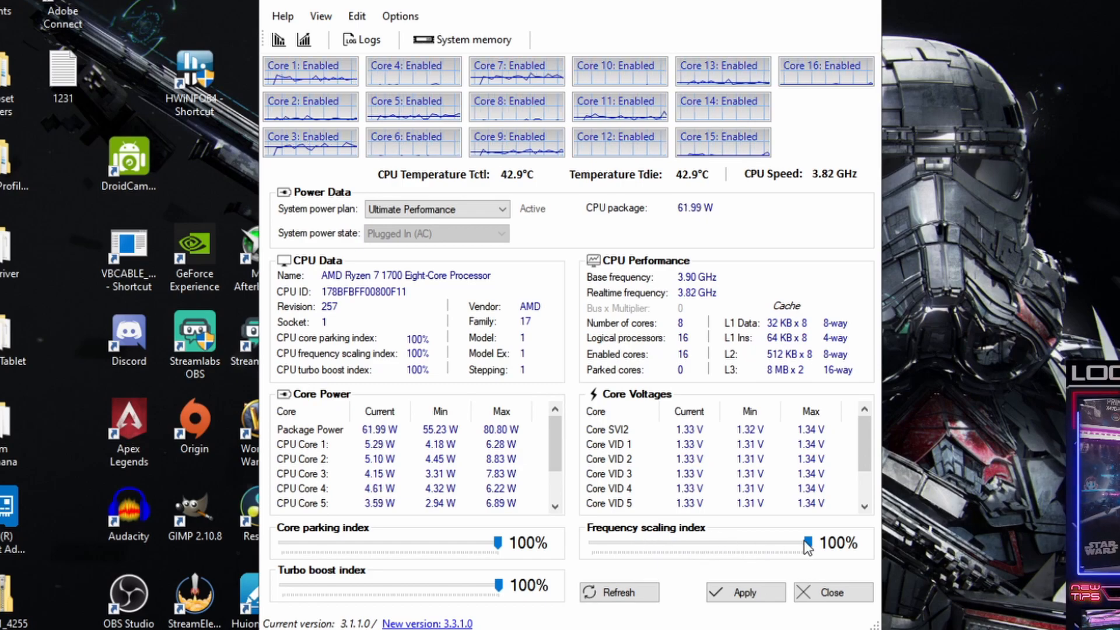
drag(805, 540, 838, 556)
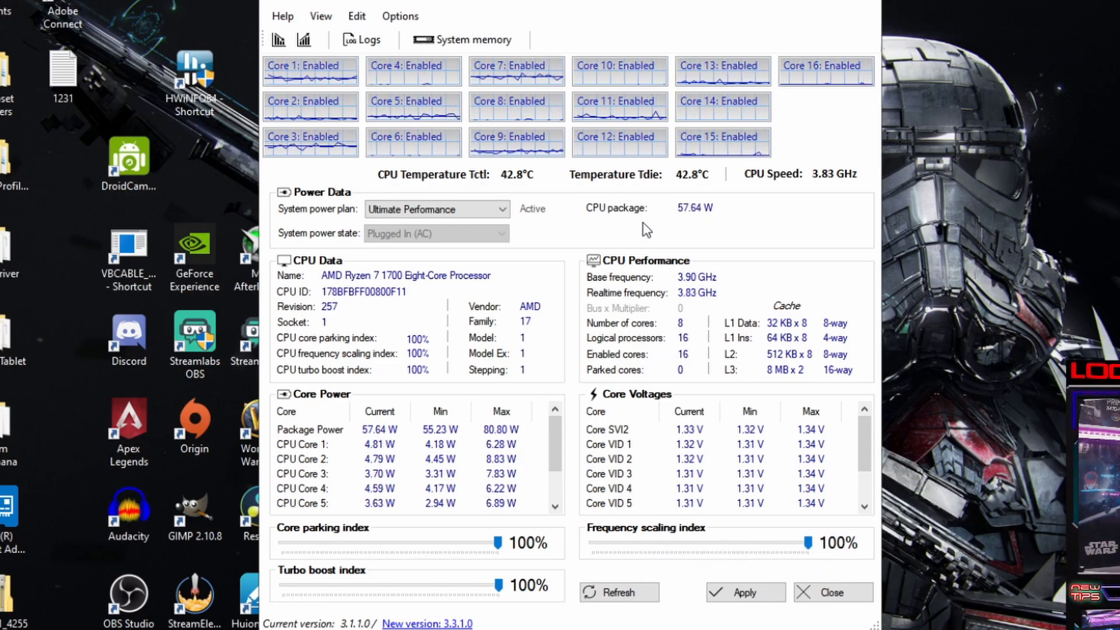
Step: Choose the Ultimate Performance system power plan and close Quick CPU
click(487, 208)
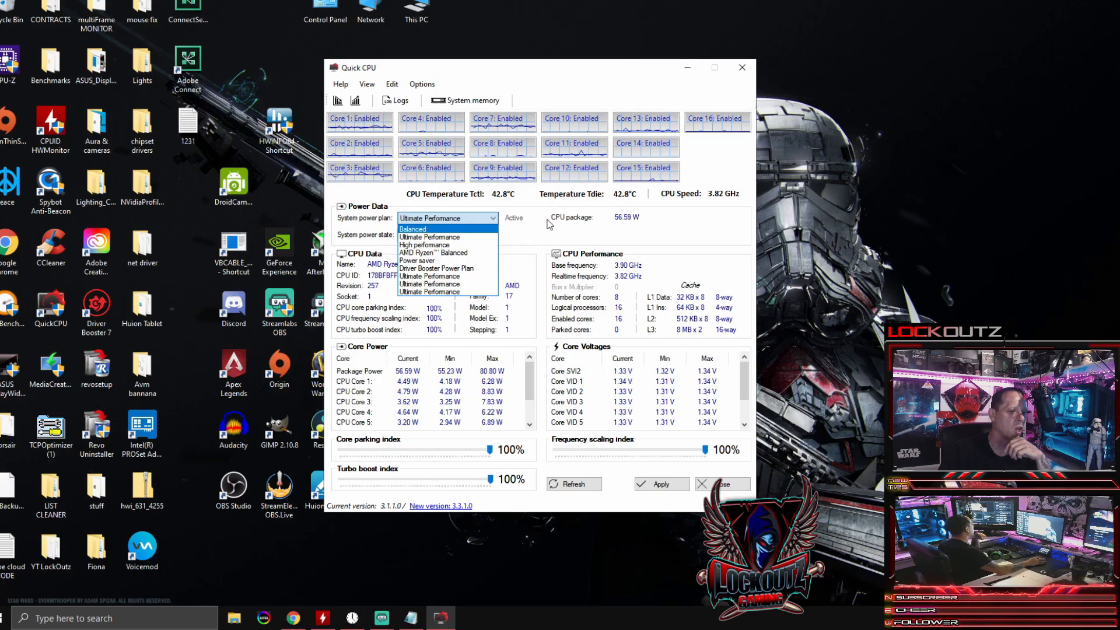
click(414, 330)
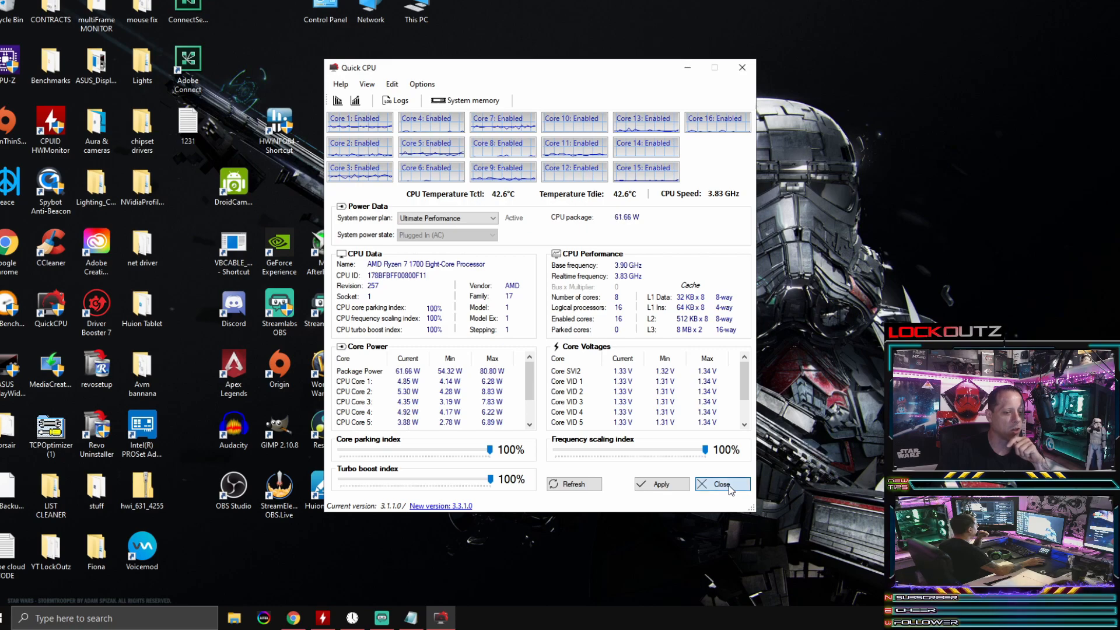
click(742, 69)
Step: Bring the Notepad instructions back onto the screen
right_click(582, 117)
click(670, 154)
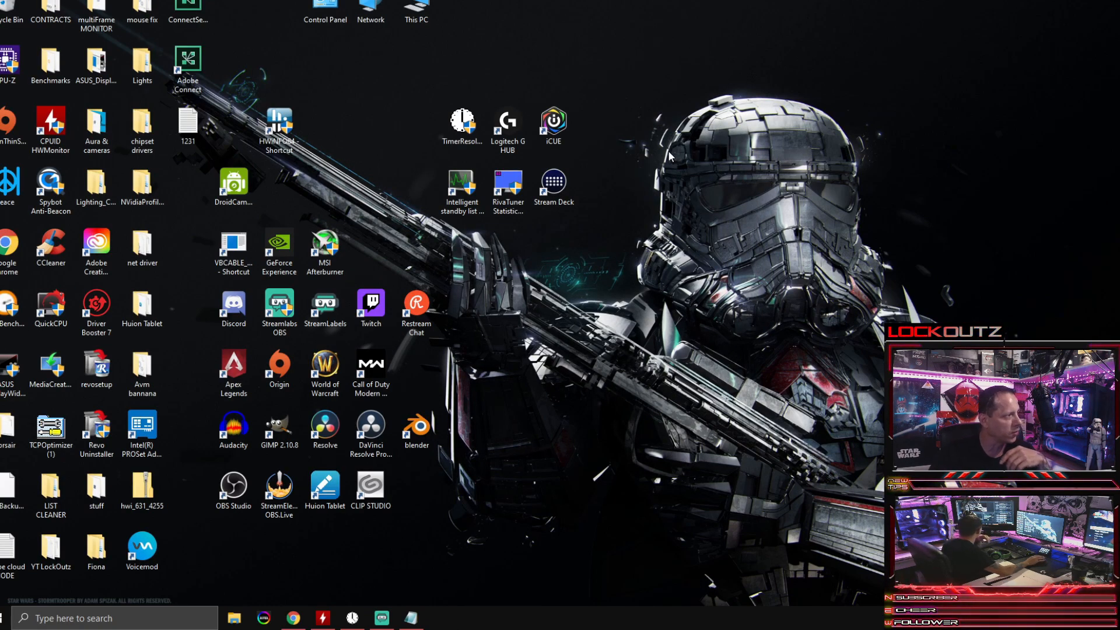
click(411, 617)
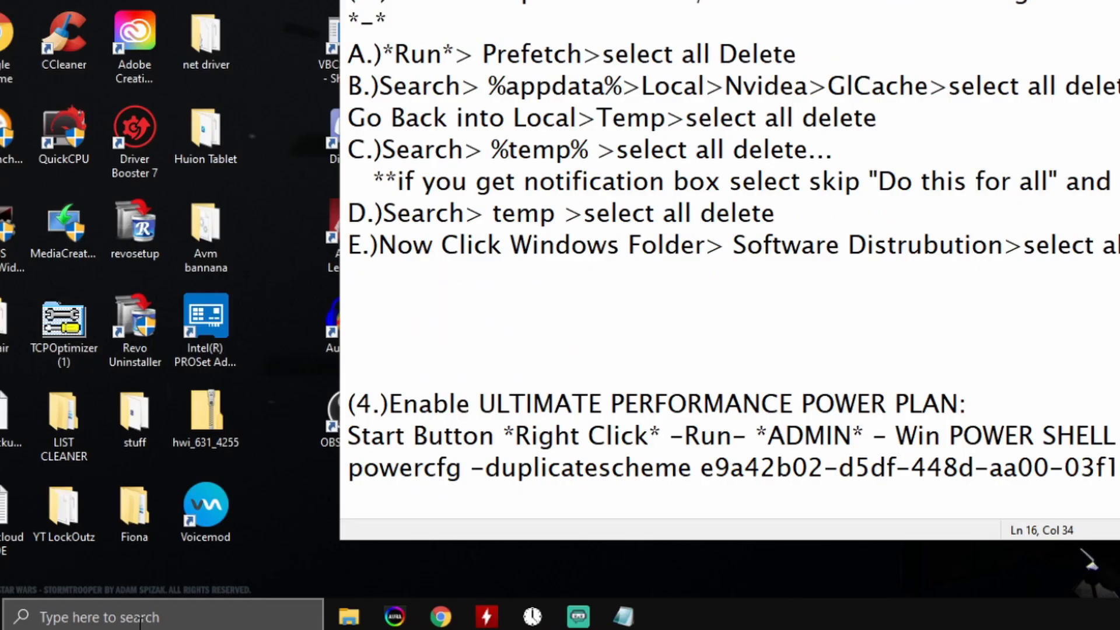
Step: Open the Windows Prefetch folder by running prefetch from the Run dialog
click(97, 623)
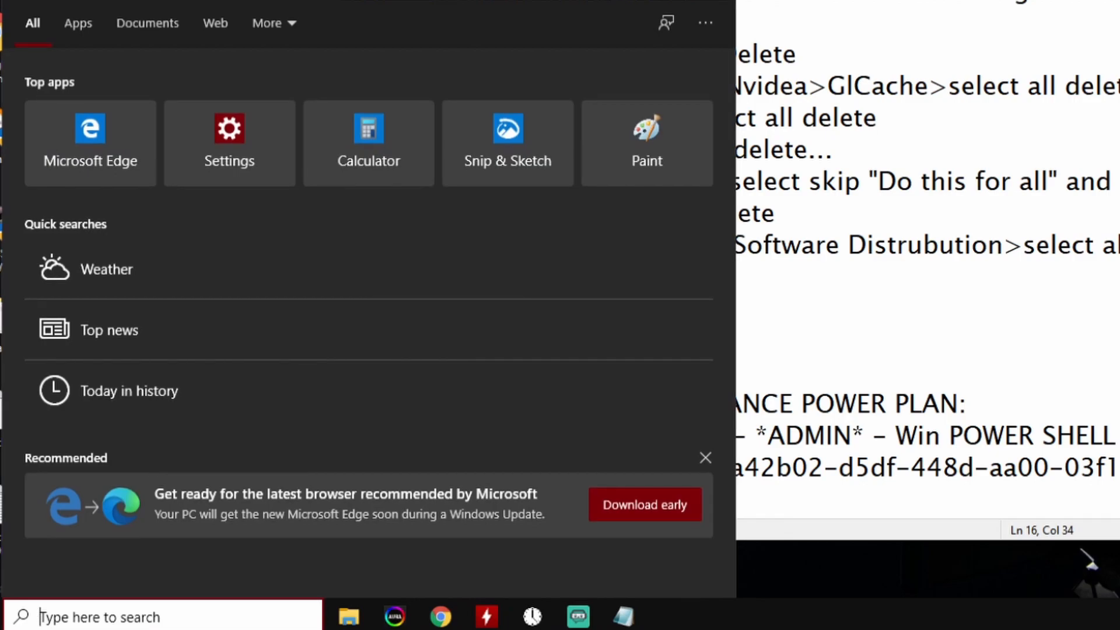
text(run)
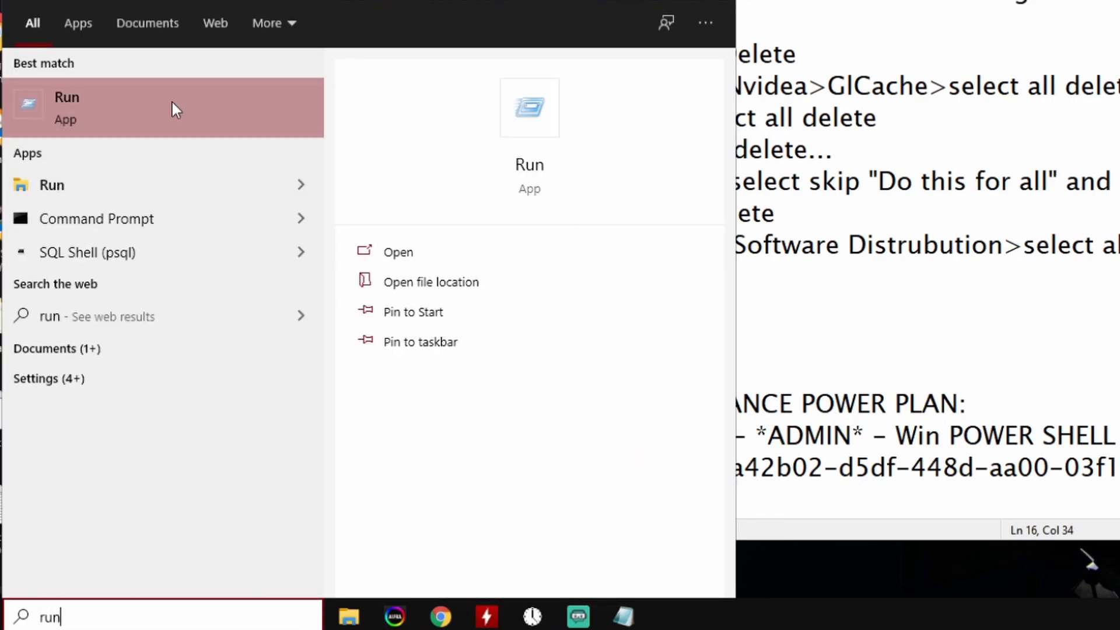
click(173, 103)
drag(140, 344, 203, 289)
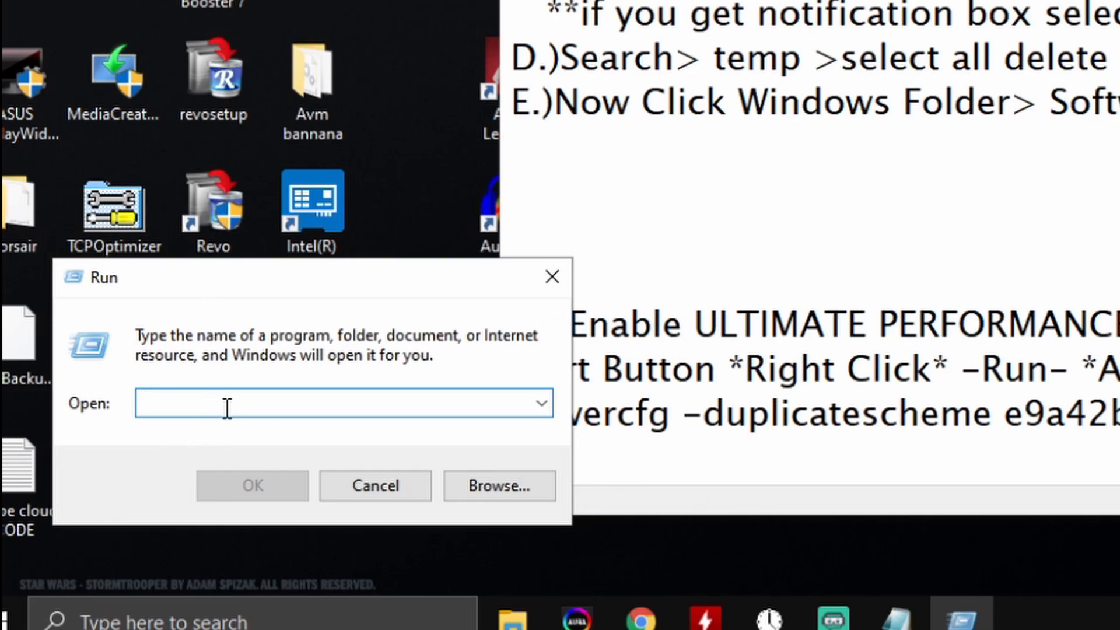
text(prefetch)
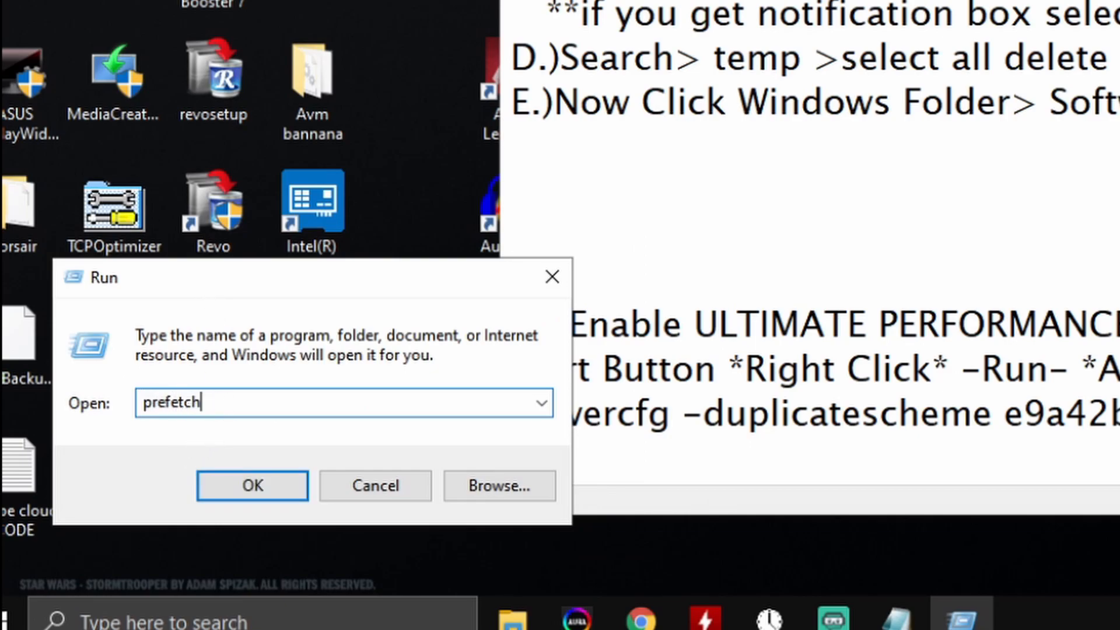
key(Return)
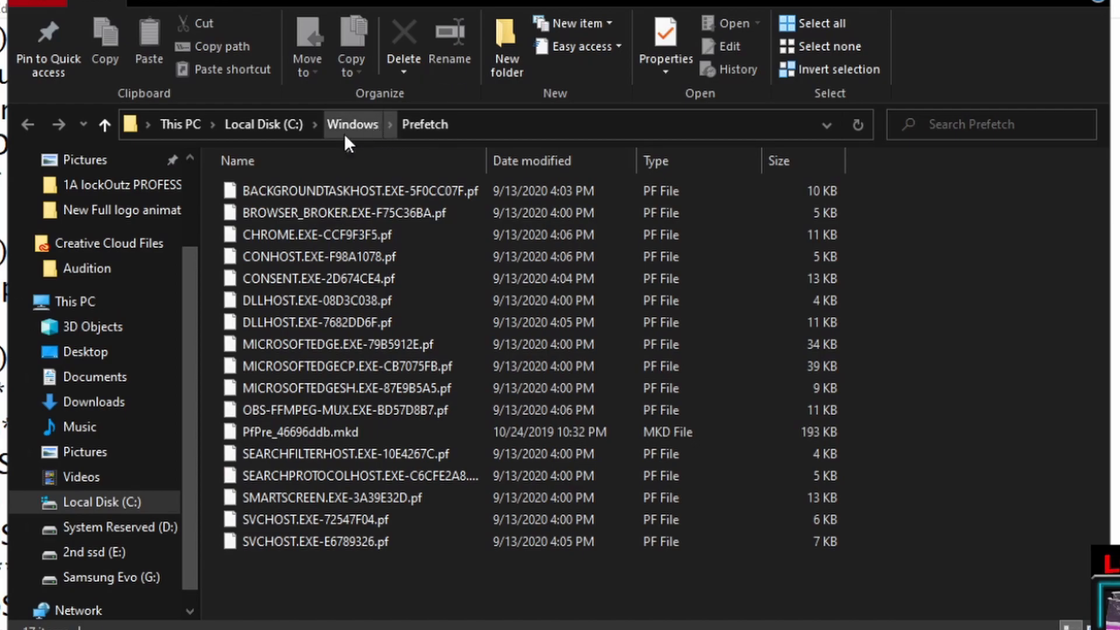
Step: Select all files in the Prefetch folder to bring up their Delete option, and close the folder without deleting them
drag(552, 599, 240, 220)
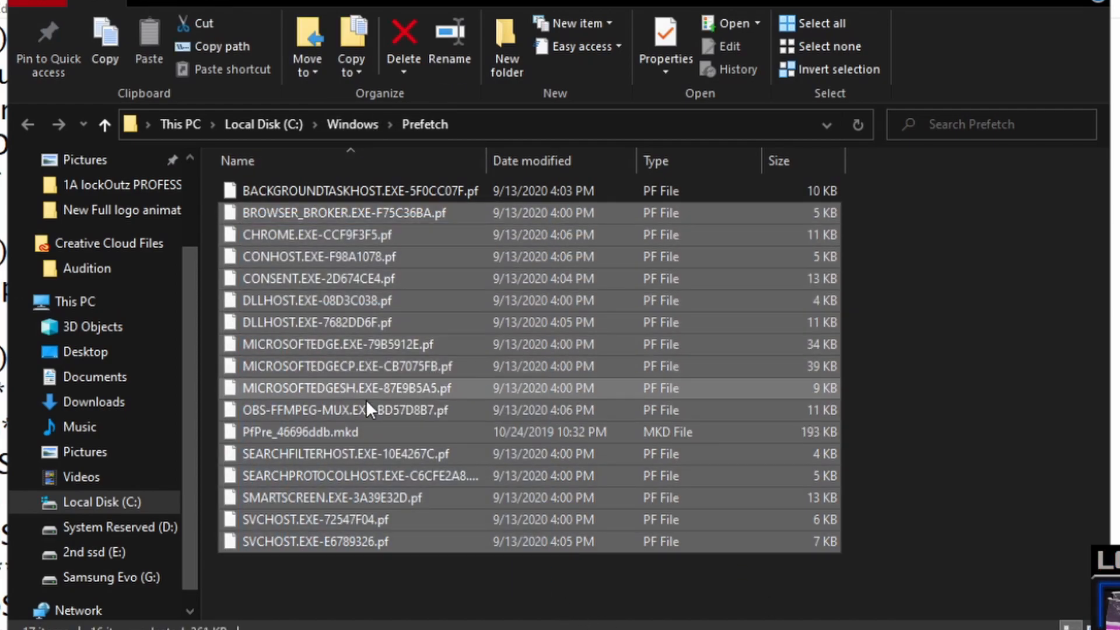
right_click(343, 278)
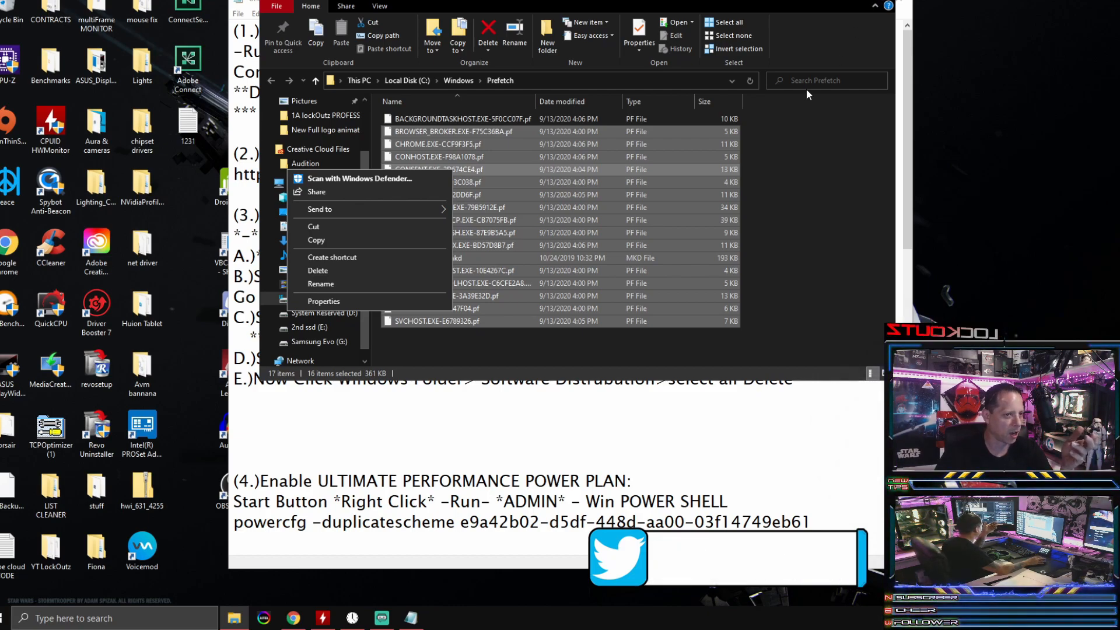
click(622, 347)
key(ctrl+a)
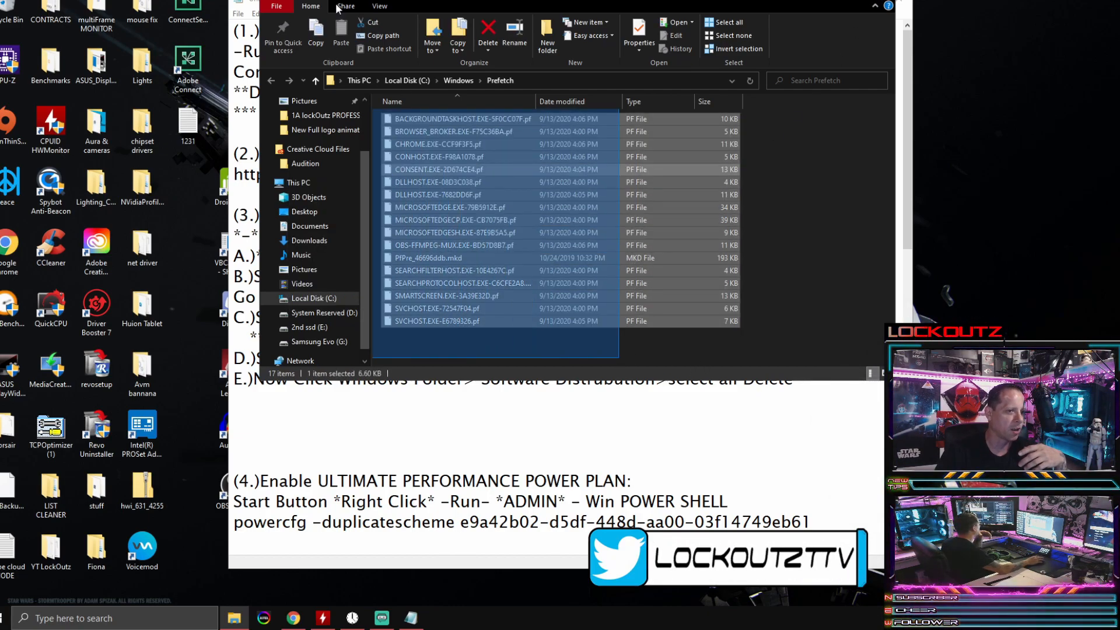
click(835, 237)
click(426, 184)
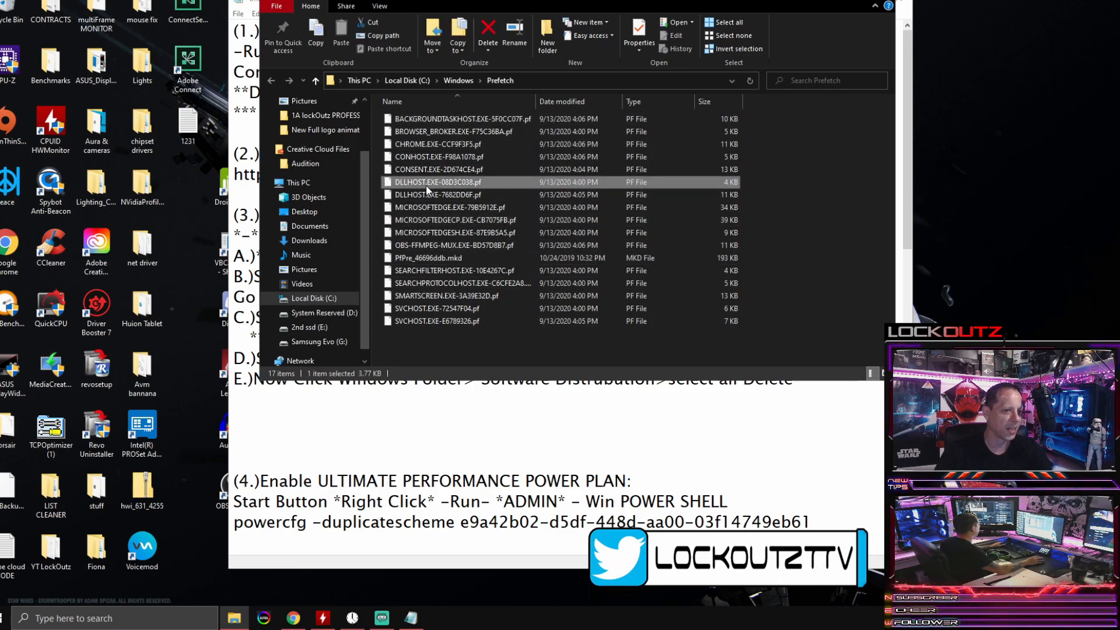
key(ctrl+a)
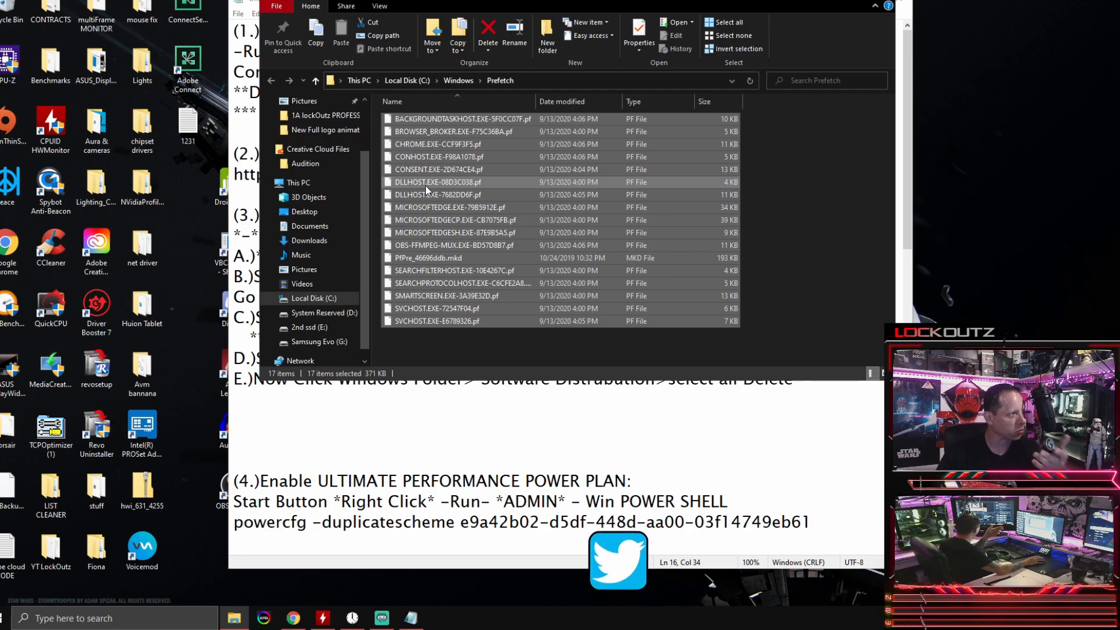
right_click(425, 186)
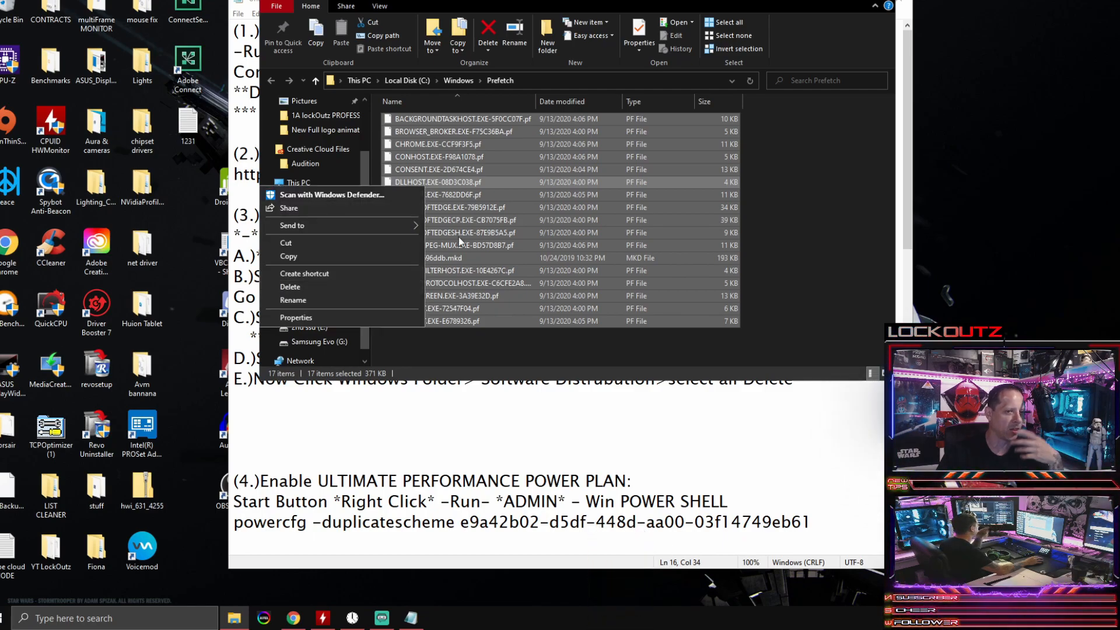
click(885, 1)
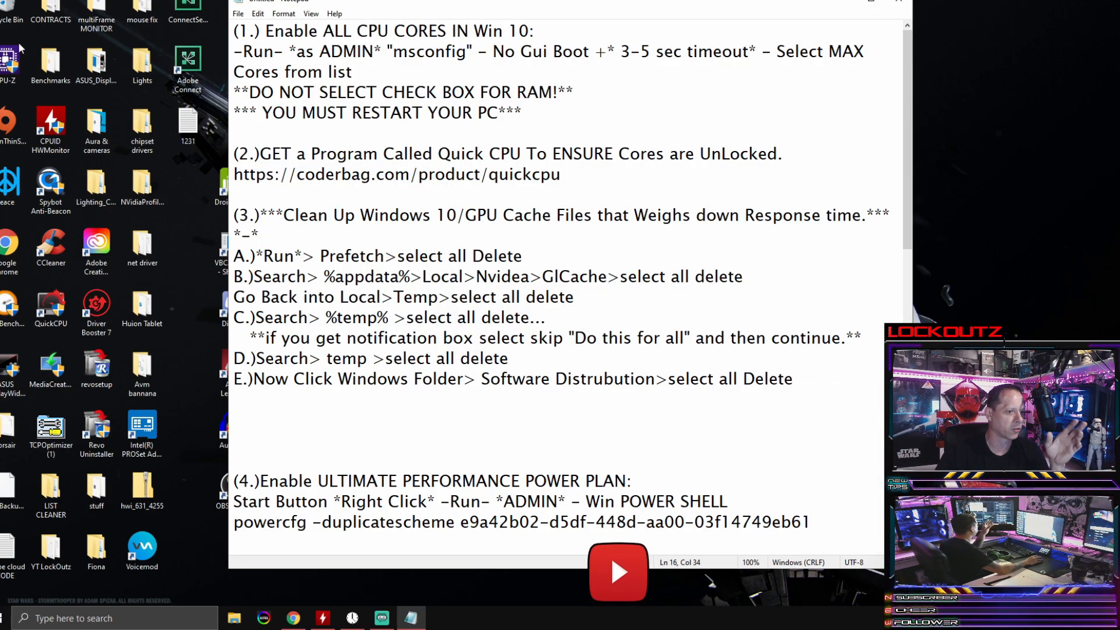
Step: Search Windows for %appdata%, open the folder, and go through AppData and Local into the Temp folder
click(501, 440)
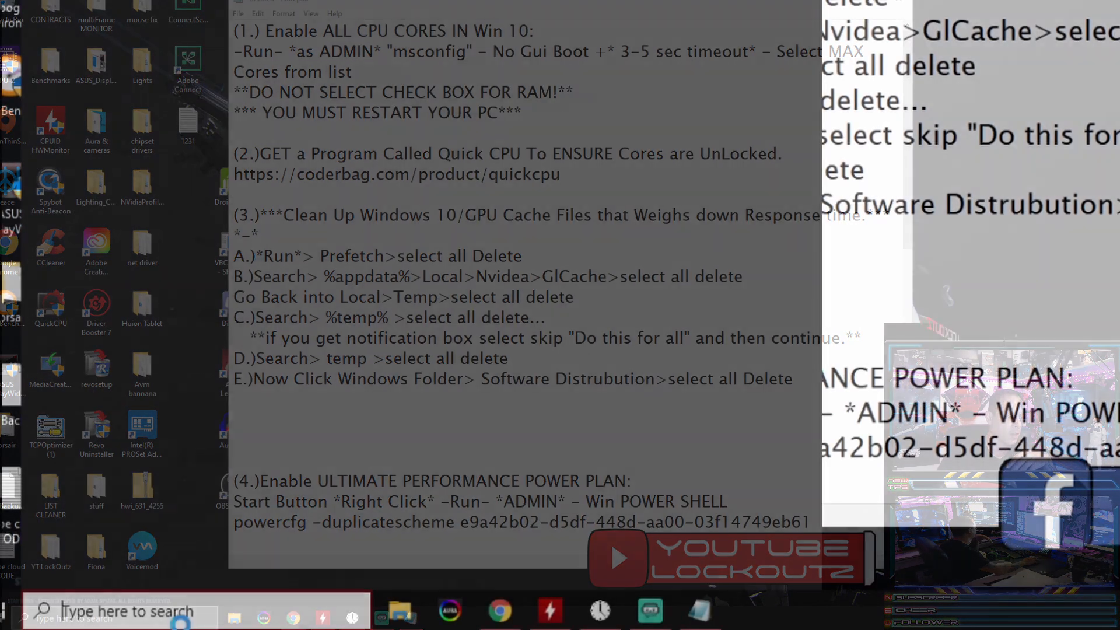
click(102, 620)
text(%appdata%)
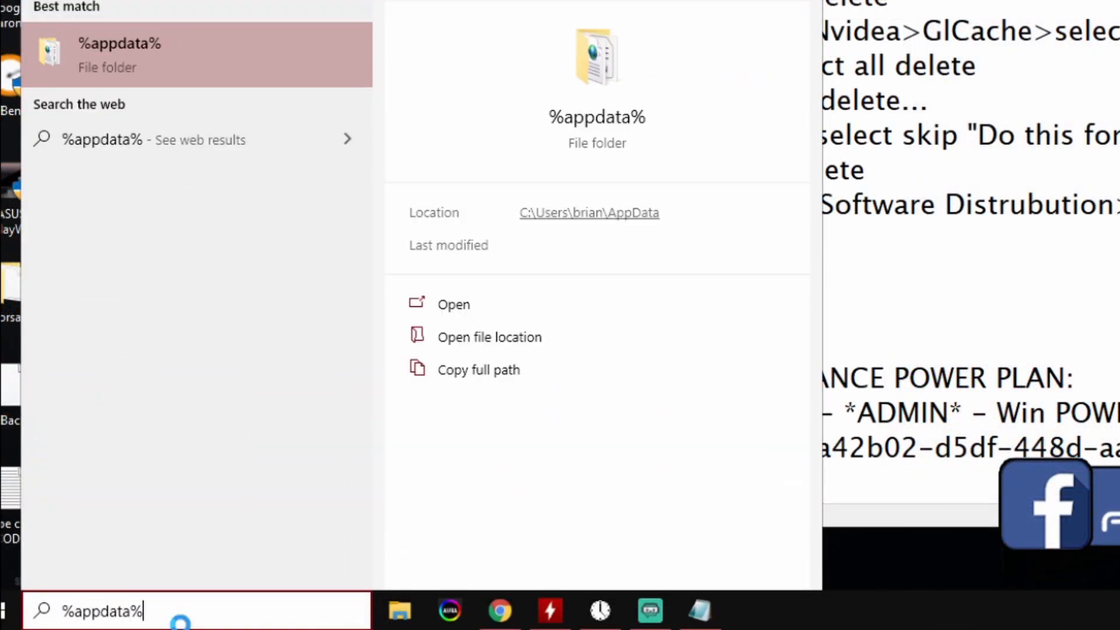
key(Return)
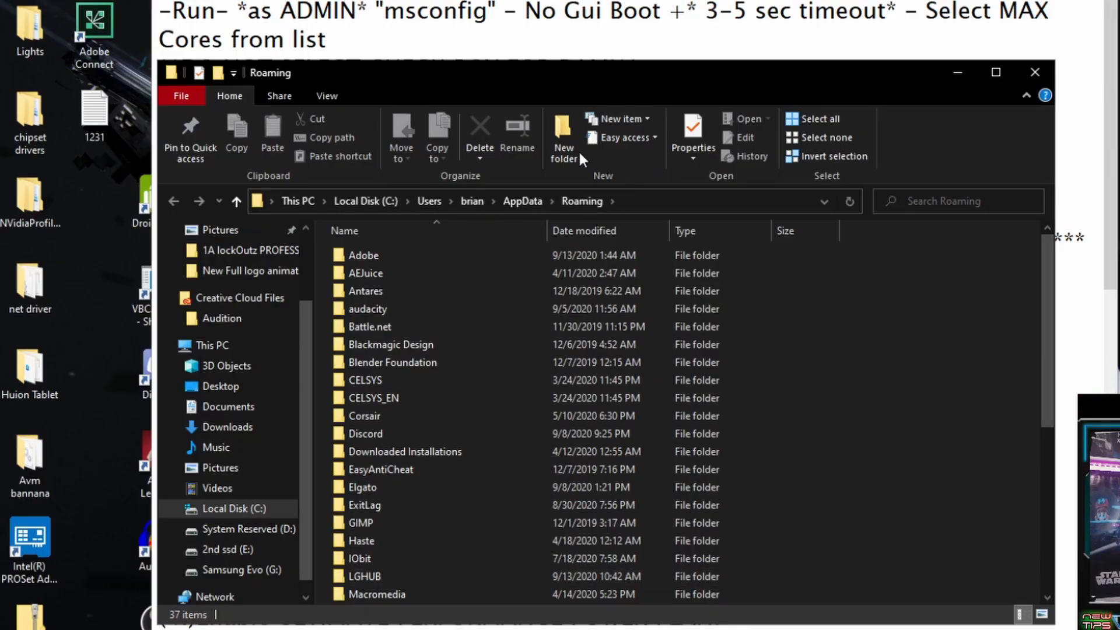
drag(552, 77, 529, 76)
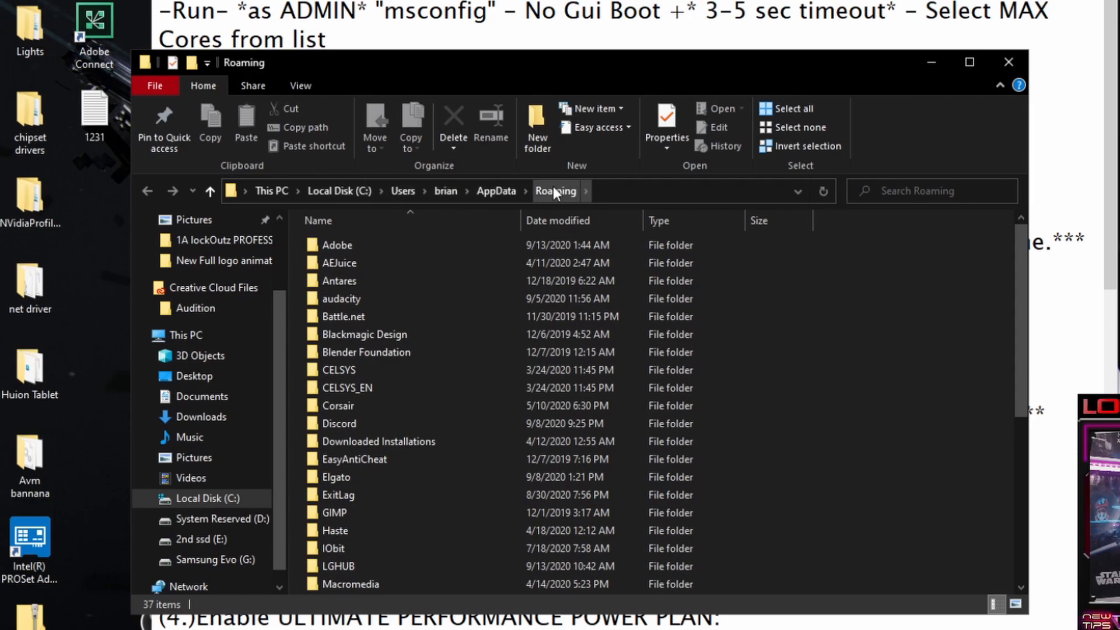
click(495, 191)
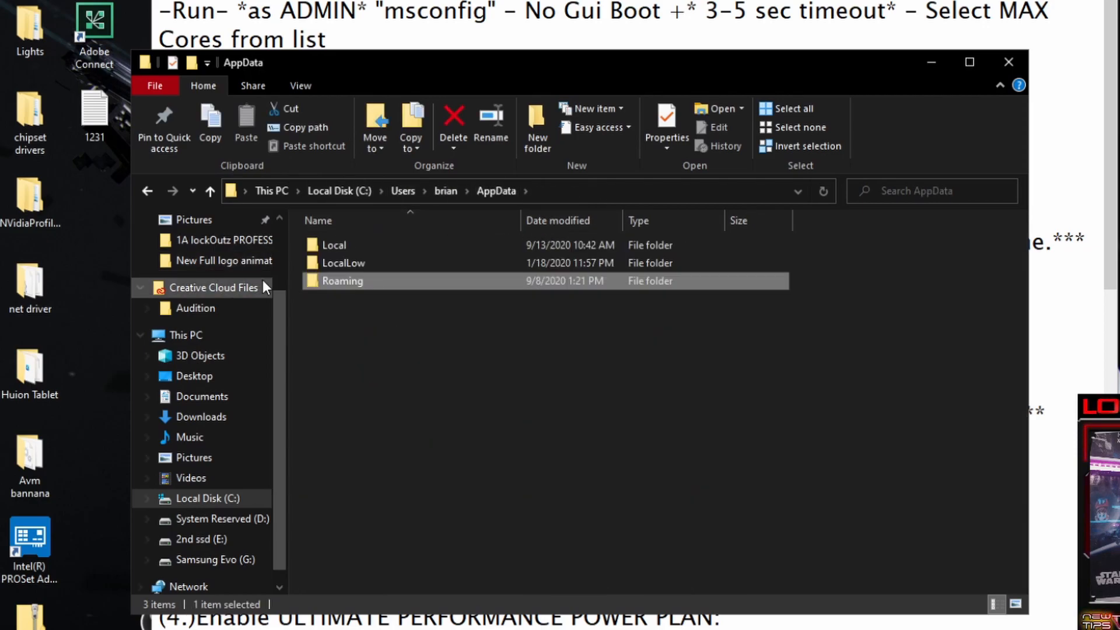
double_click(324, 245)
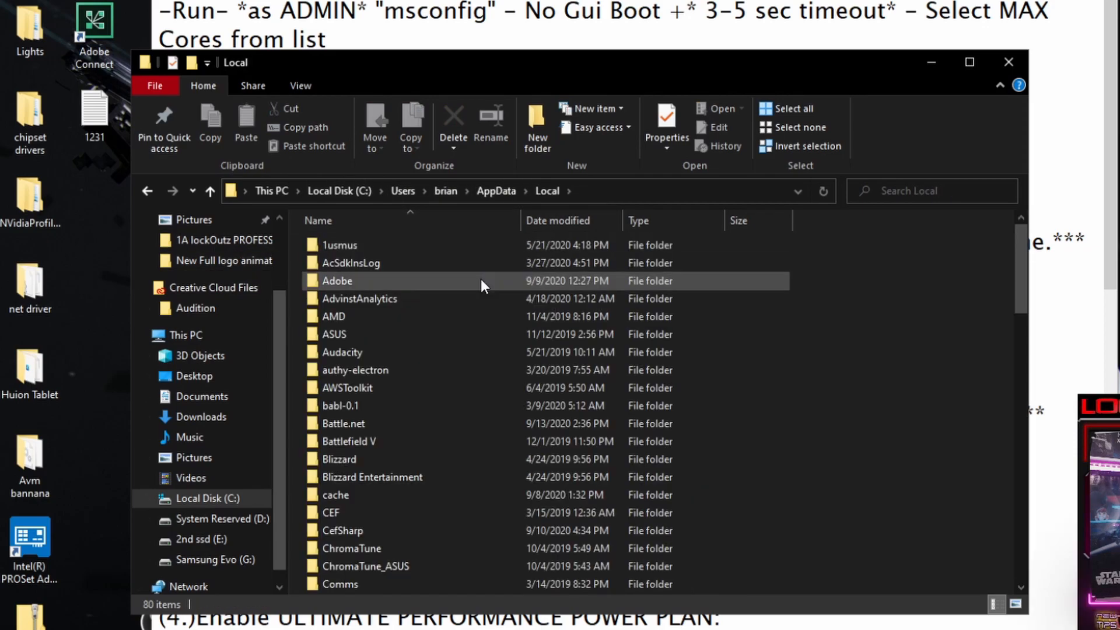
scroll(440, 387, down, 8)
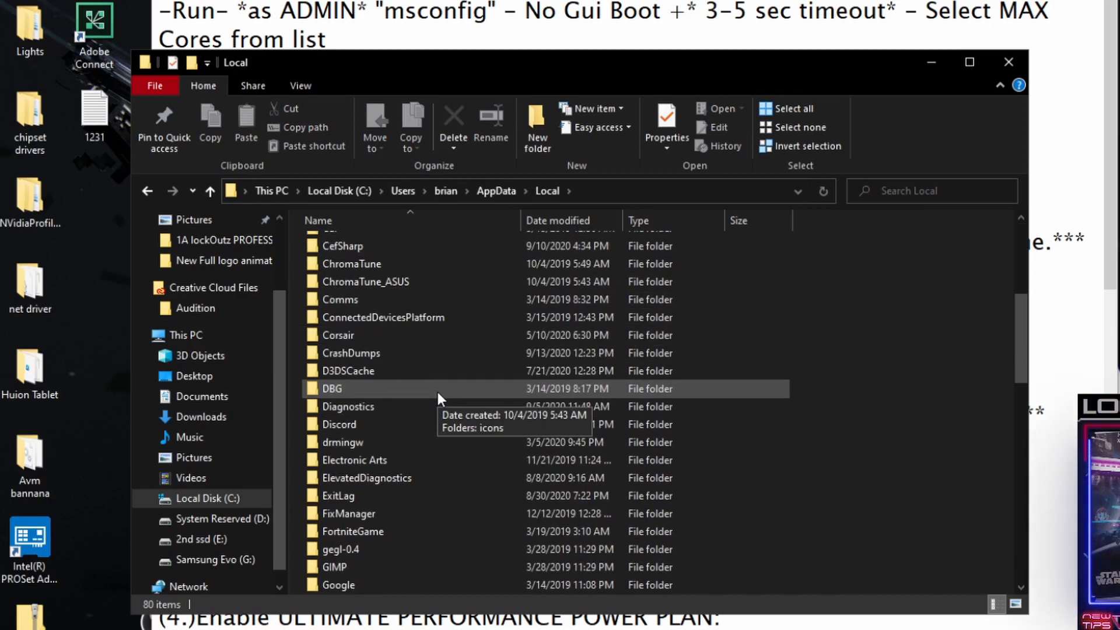
scroll(436, 390, down, 13)
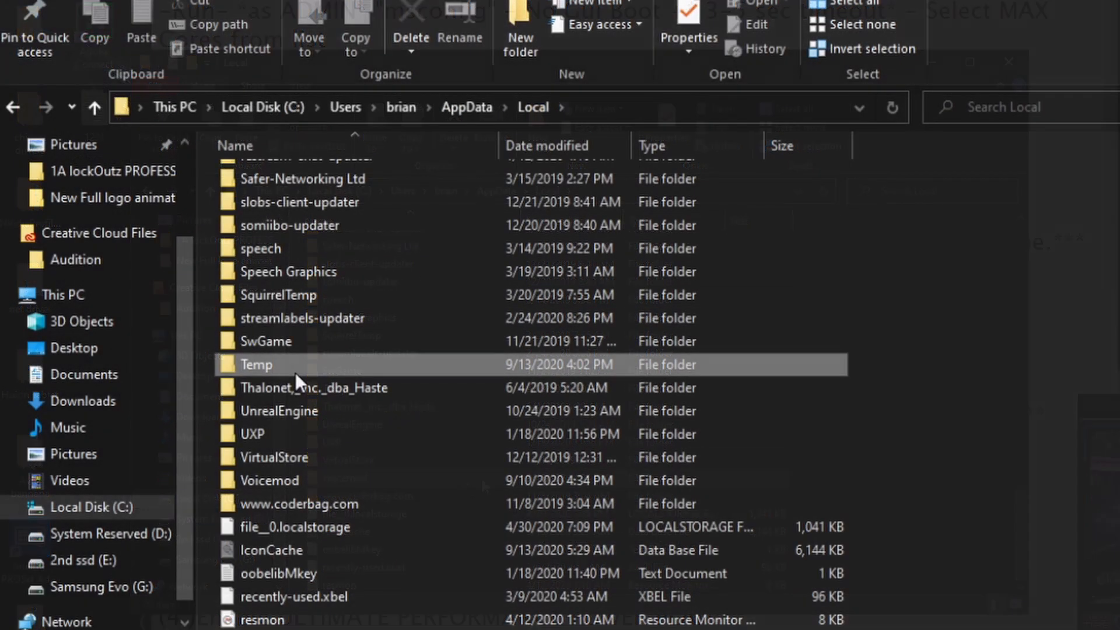
double_click(298, 373)
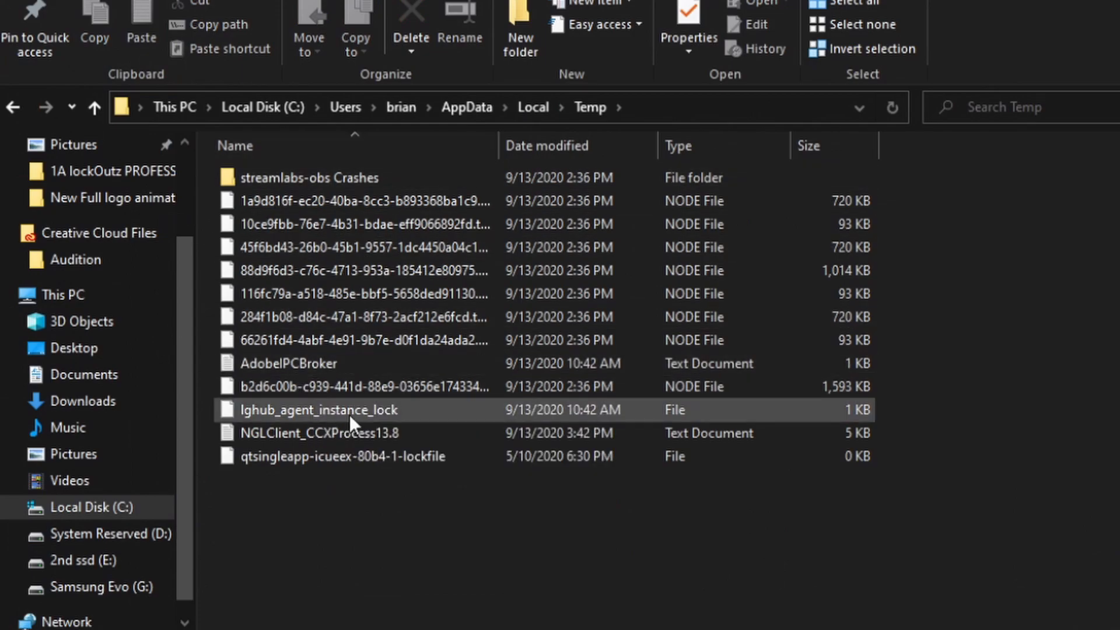
Step: Try to delete all items in the Local Temp folder, skipping the files in use for all current items
drag(661, 584, 554, 163)
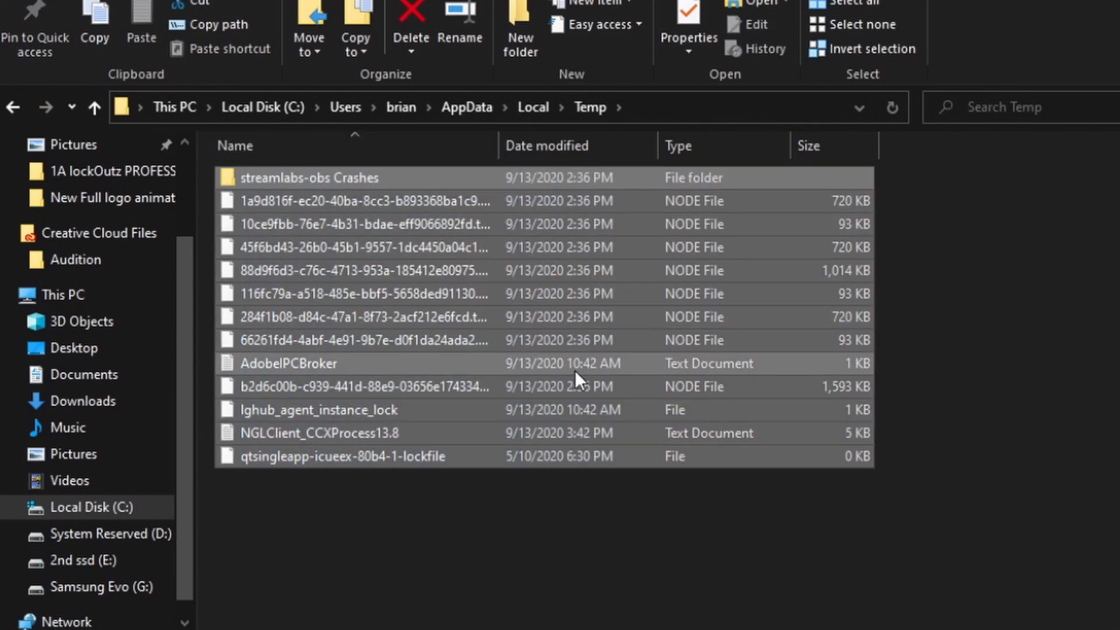
right_click(375, 269)
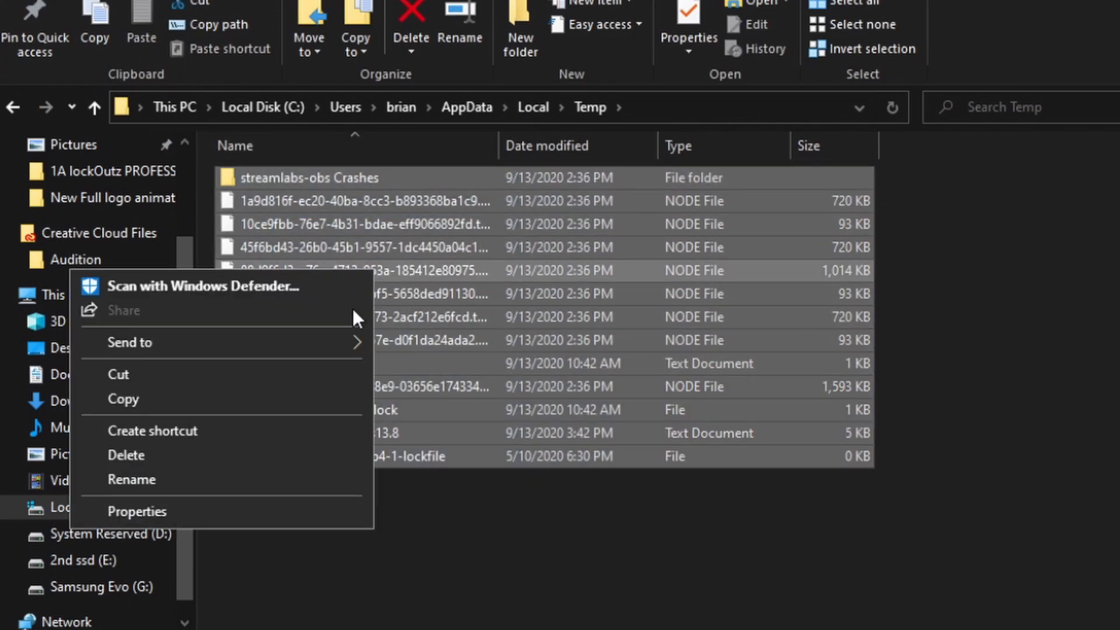
click(260, 455)
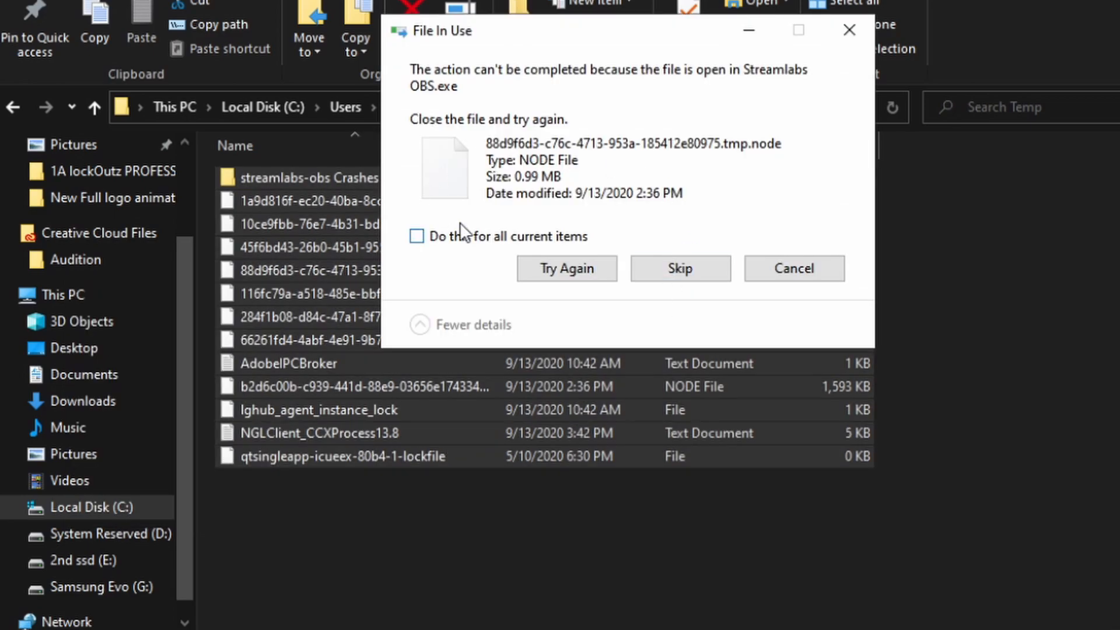
click(418, 237)
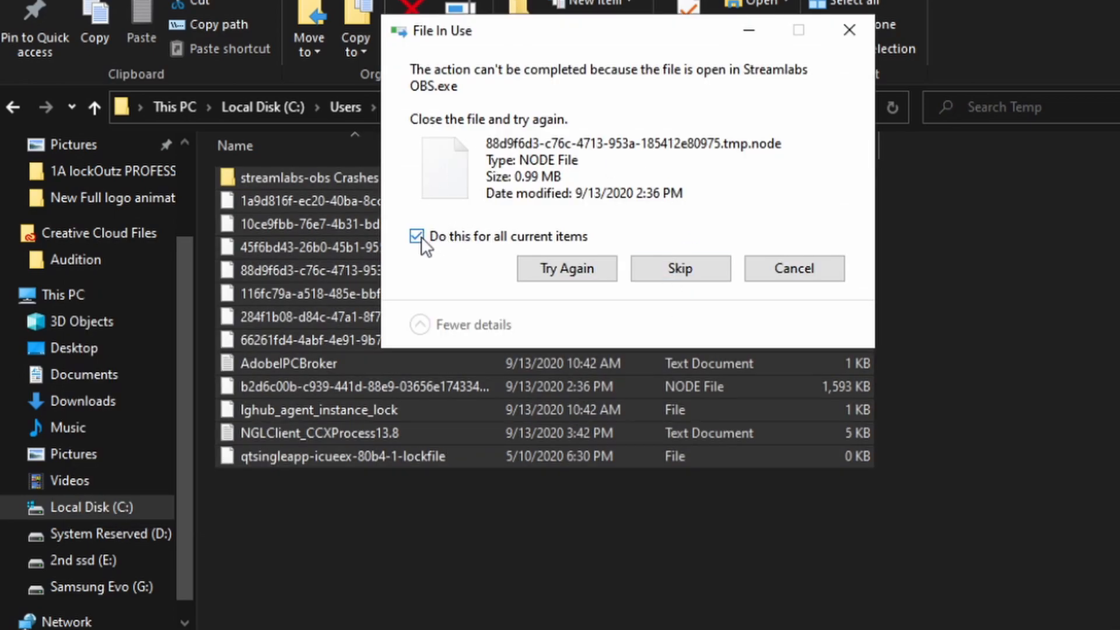
click(683, 274)
click(680, 270)
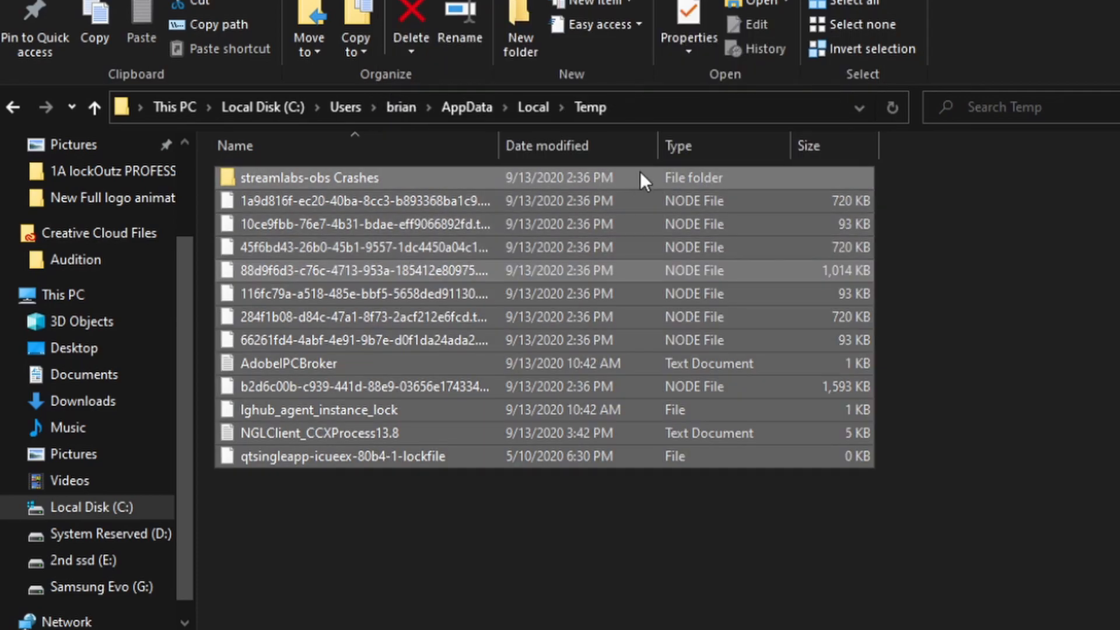
Step: Go back to the Local folder and open the GLCache folder inside NVIDIA
click(529, 103)
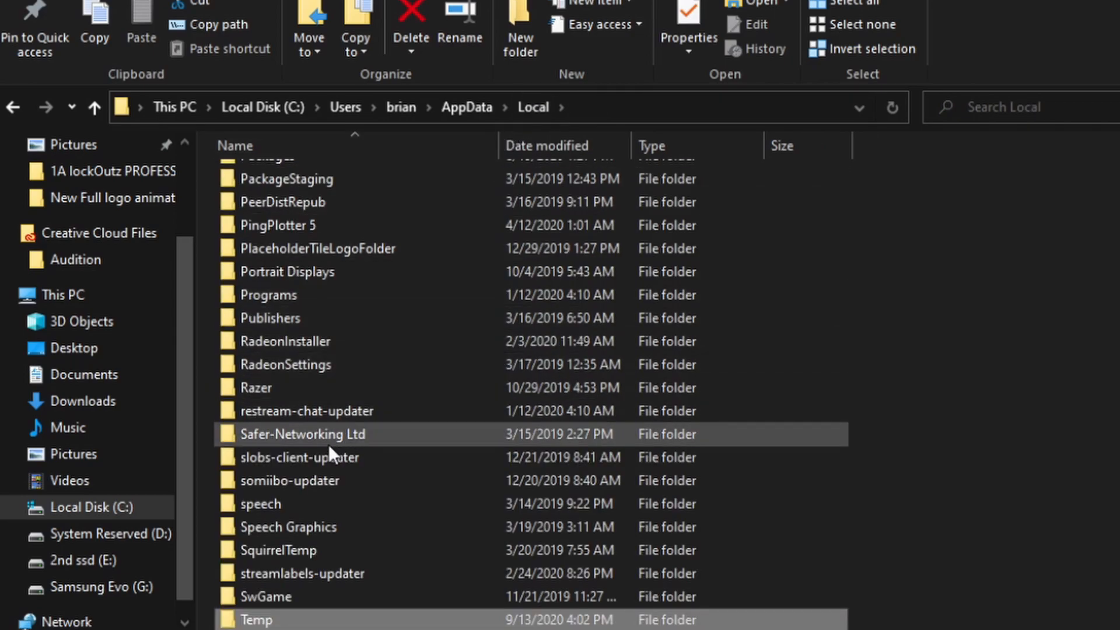
scroll(328, 444, up, 5)
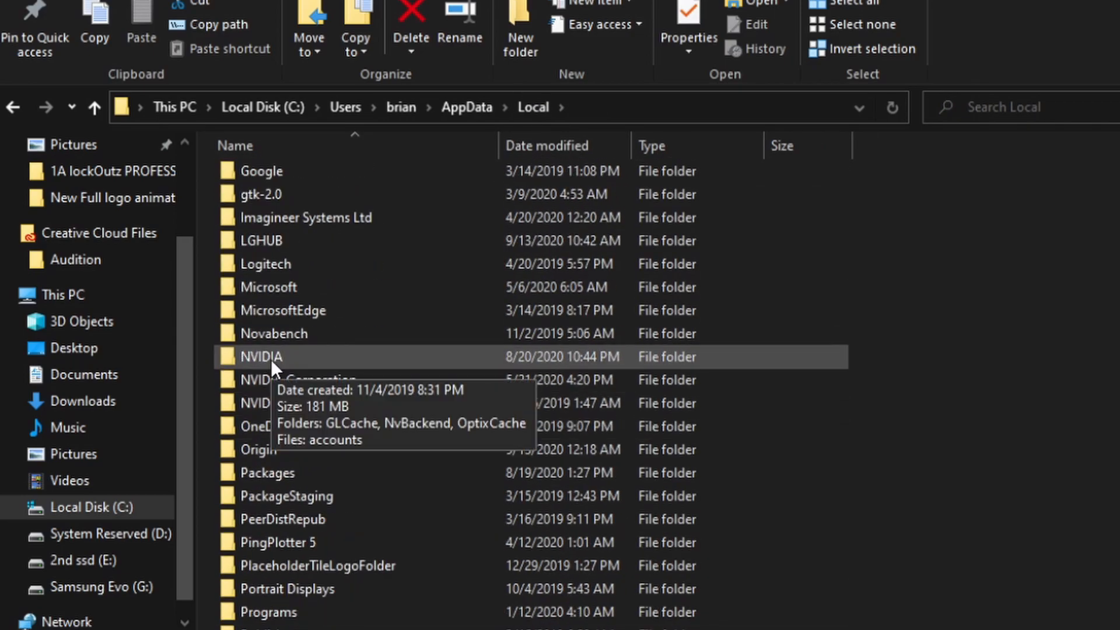
double_click(270, 359)
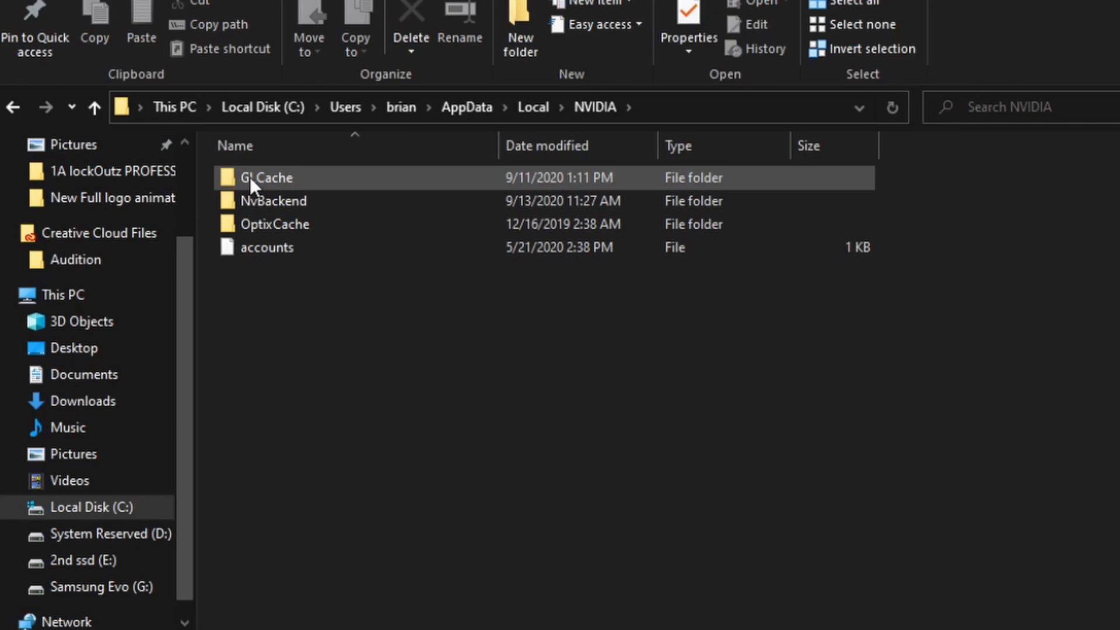
double_click(267, 177)
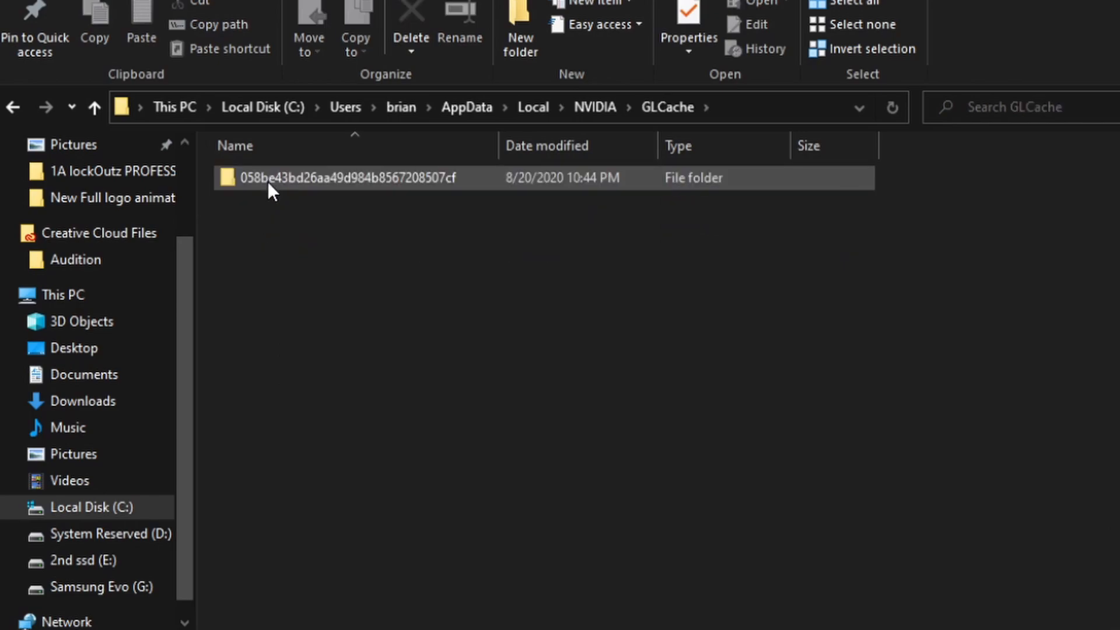
Step: Try to delete the cache folder inside GLCache, cancel at the in-use prompt, and close the folder window
drag(620, 513, 296, 168)
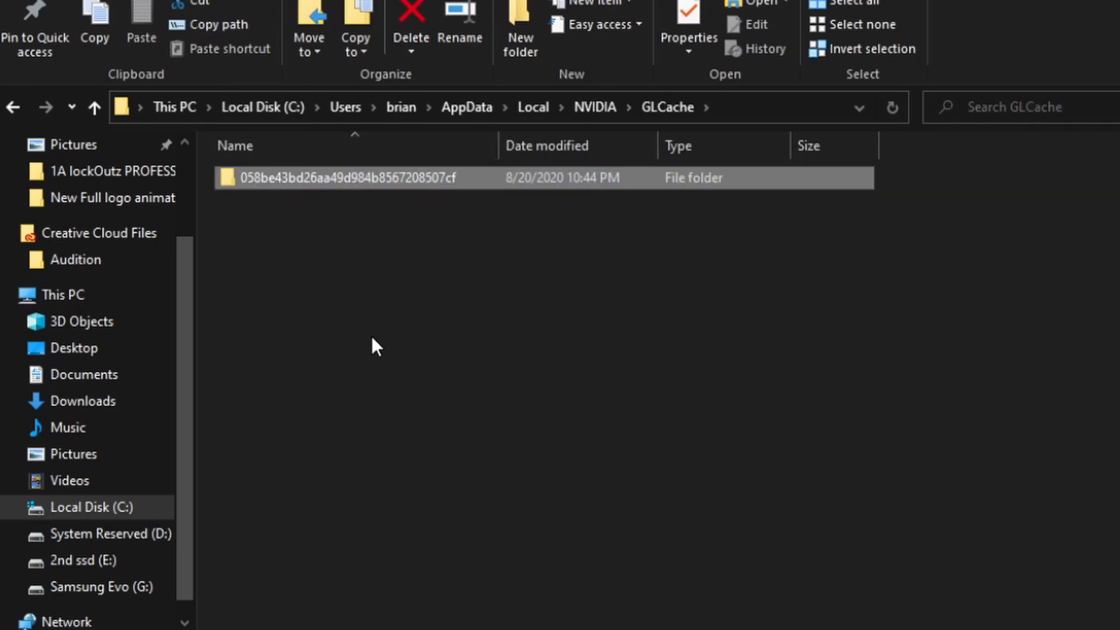
right_click(345, 186)
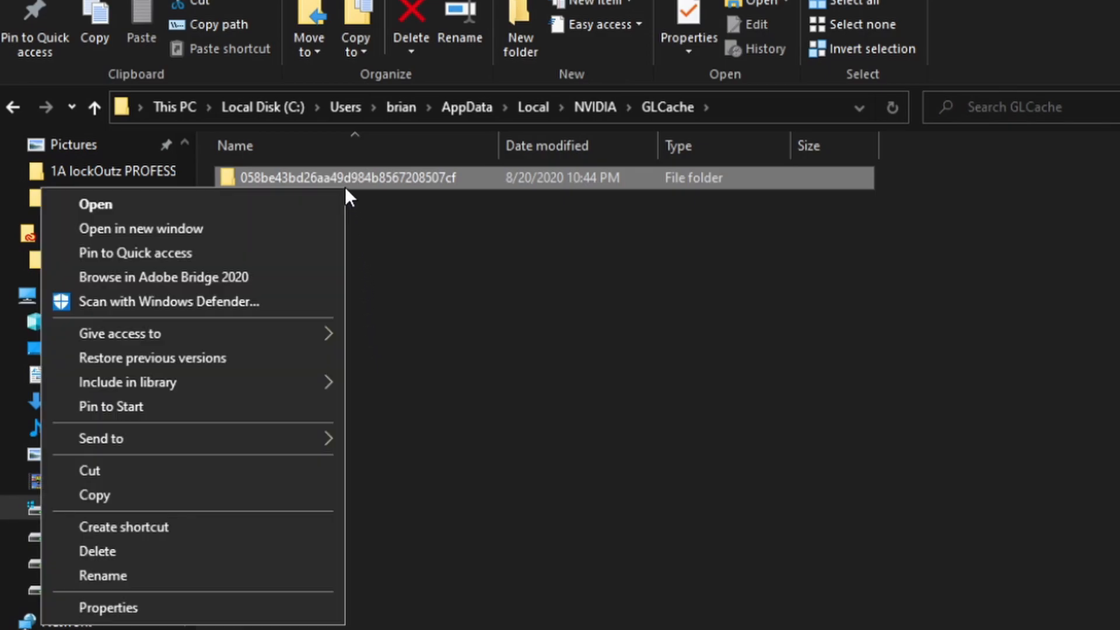
click(177, 550)
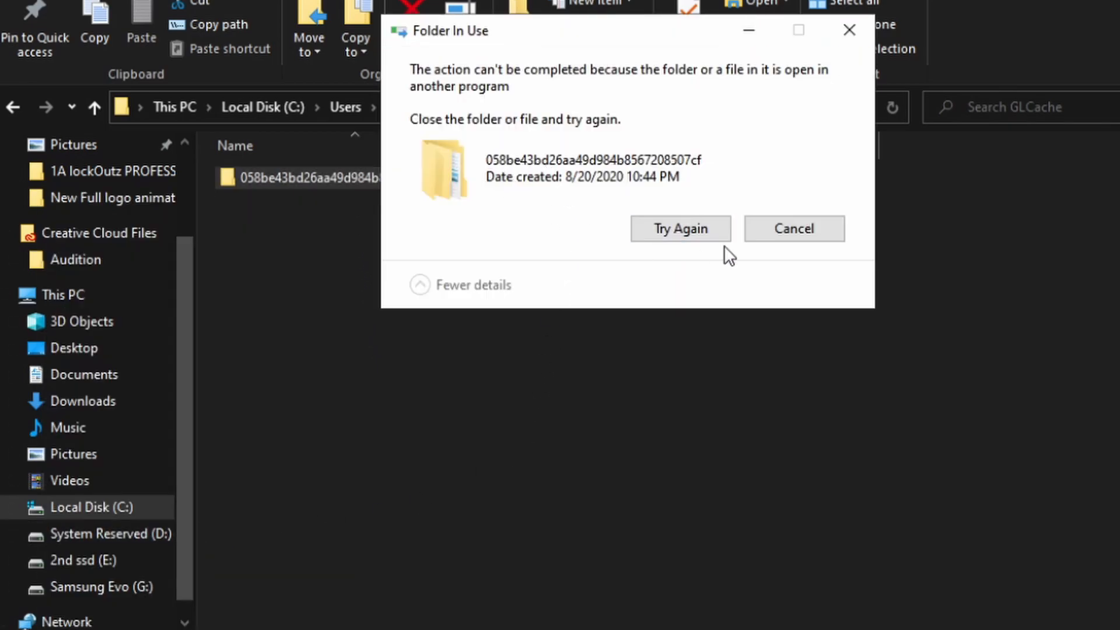
click(769, 236)
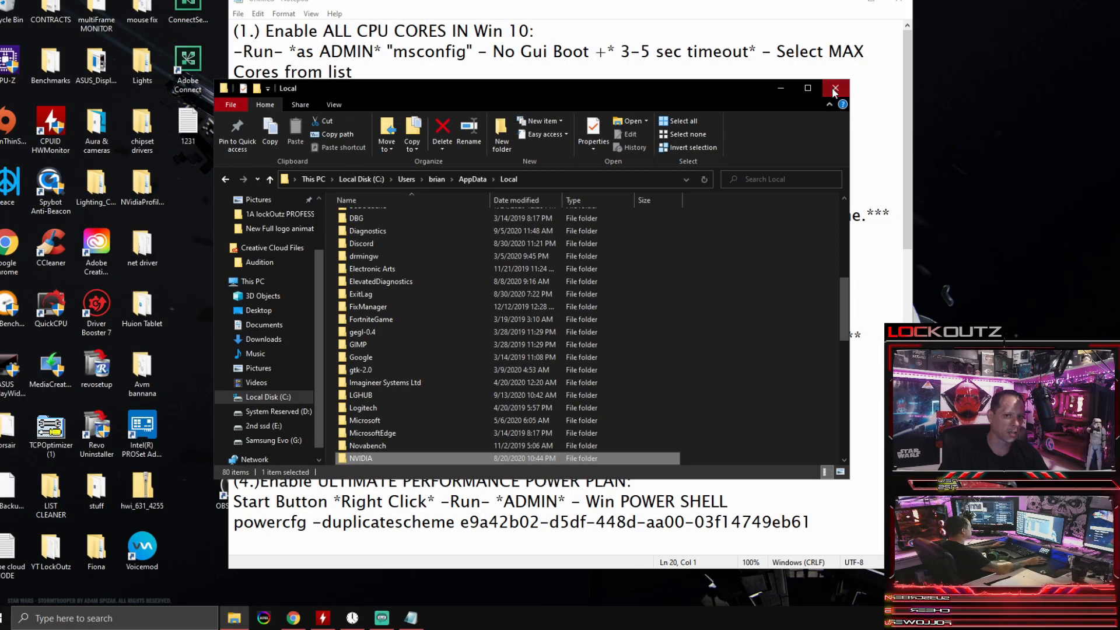
click(840, 89)
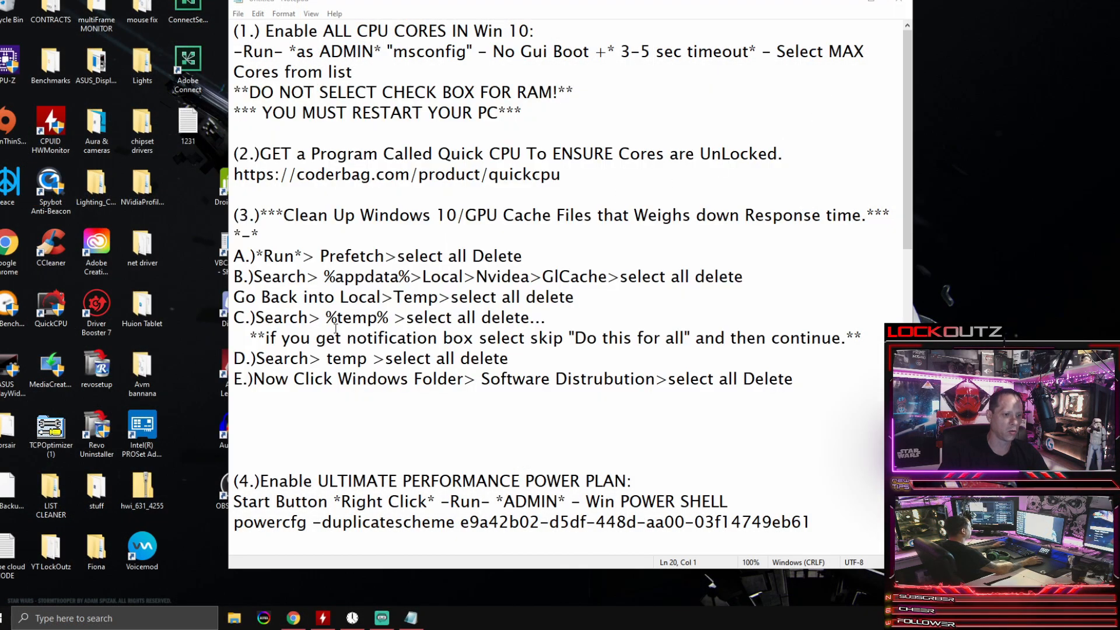
Step: Open the user's temporary files folder by searching Windows for %temp%, keeping its window in view
click(125, 612)
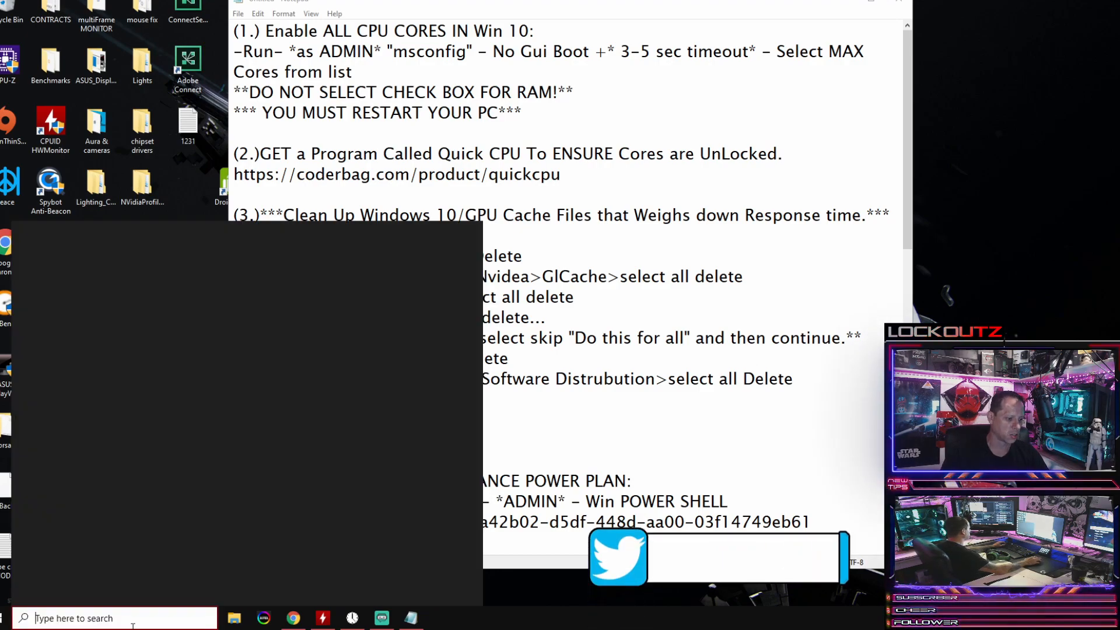
text(%temp%)
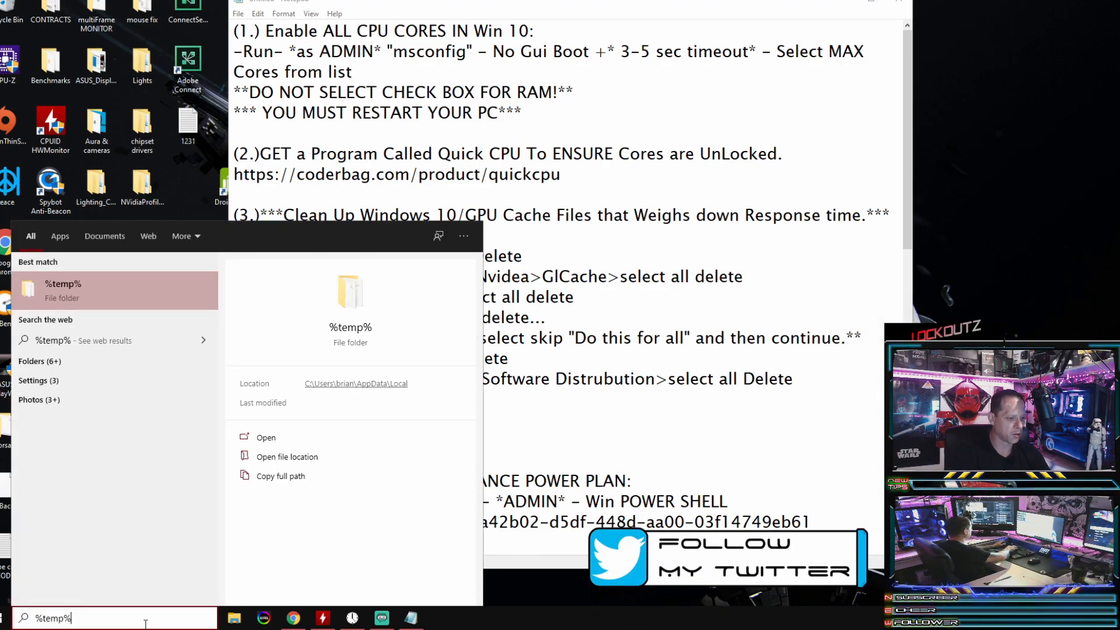
key(Return)
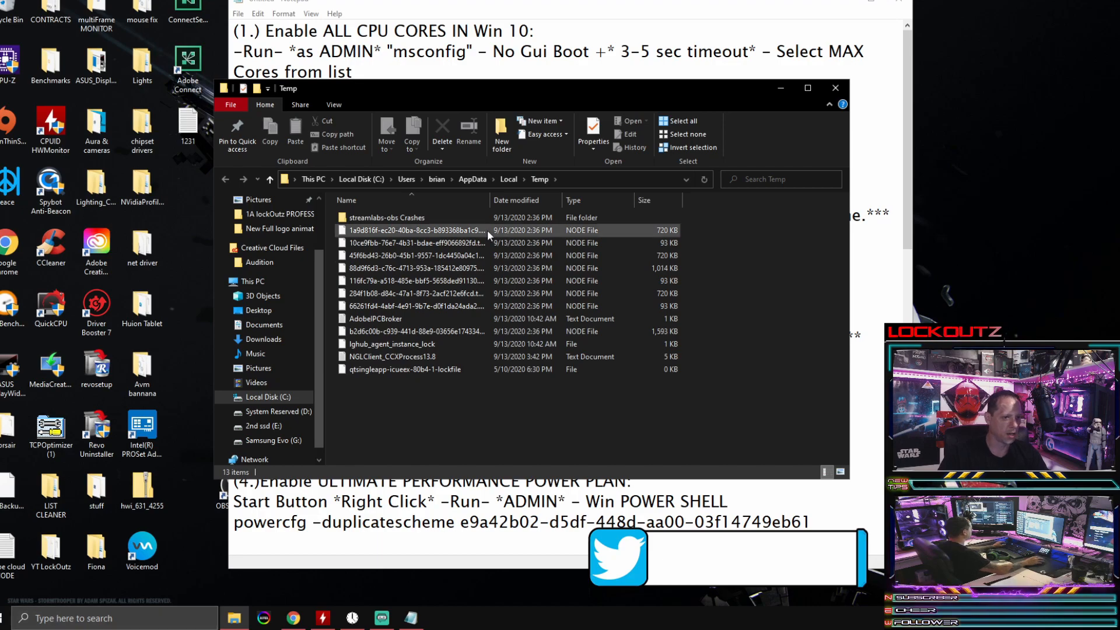
click(778, 86)
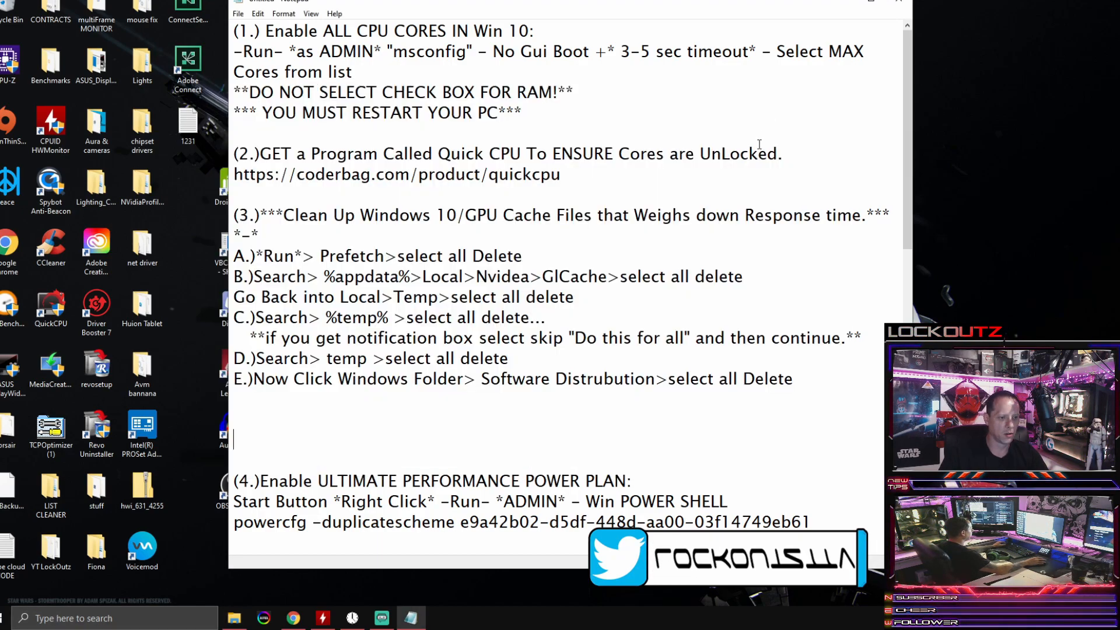
click(242, 617)
Step: Try to delete all items in the %temp% folder, skipping the files in use, and close the open folder windows
drag(577, 427, 376, 222)
click(403, 270)
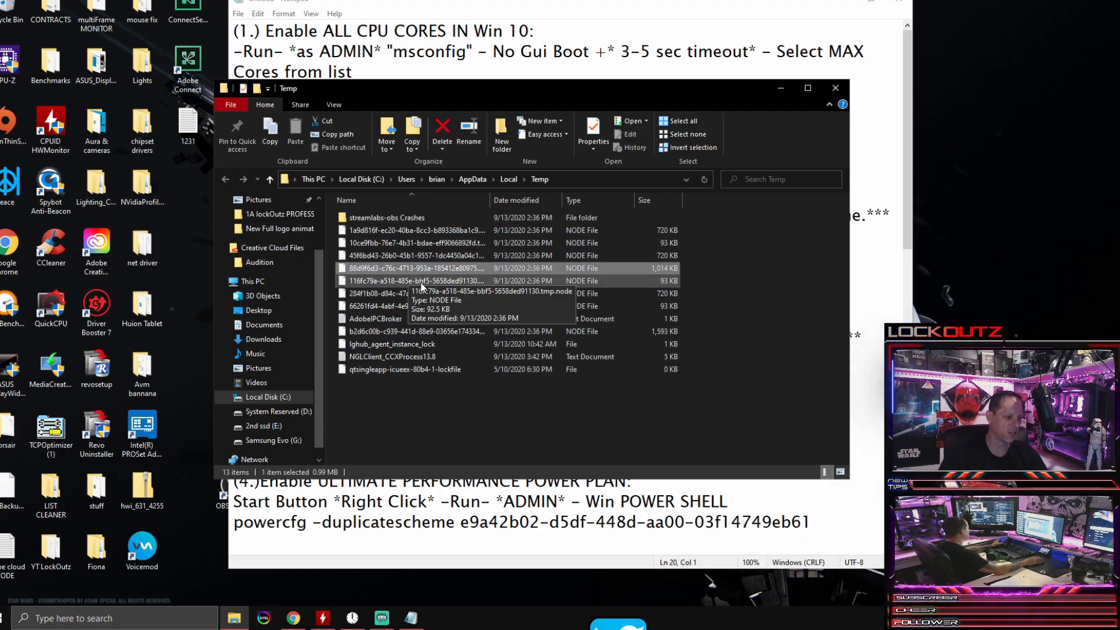
key(ctrl+a)
click(425, 380)
drag(574, 430, 331, 188)
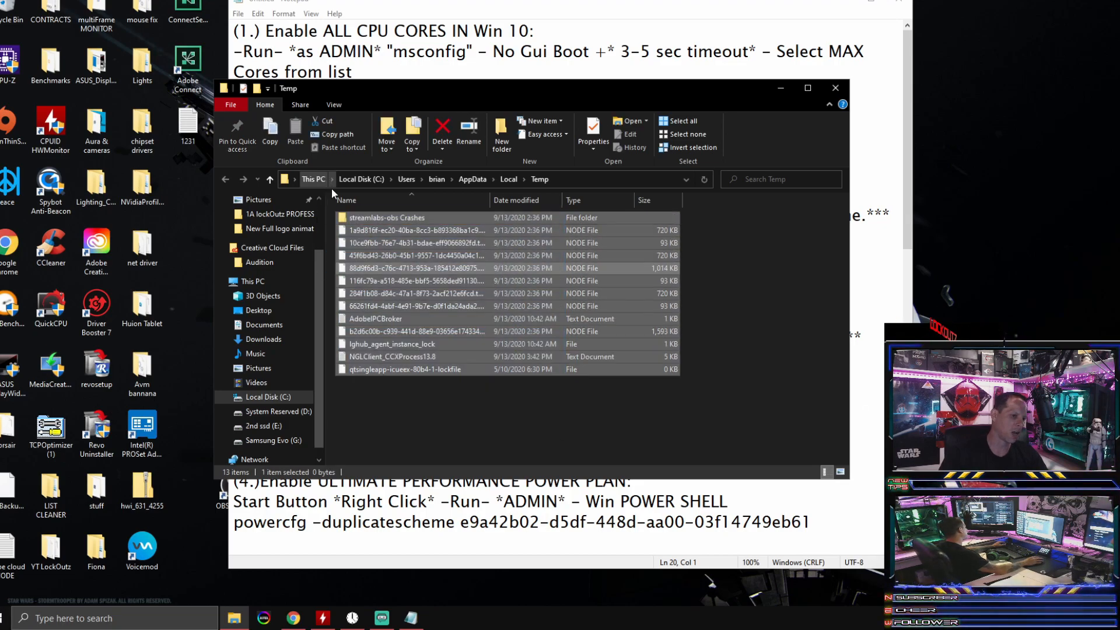
right_click(432, 283)
click(376, 383)
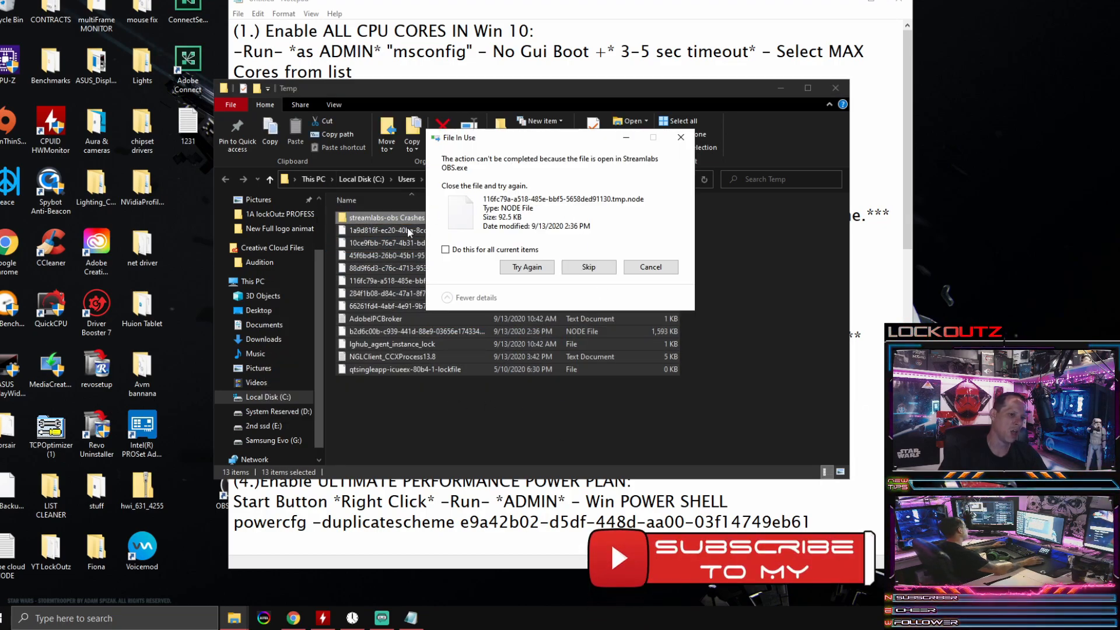
click(588, 267)
click(588, 266)
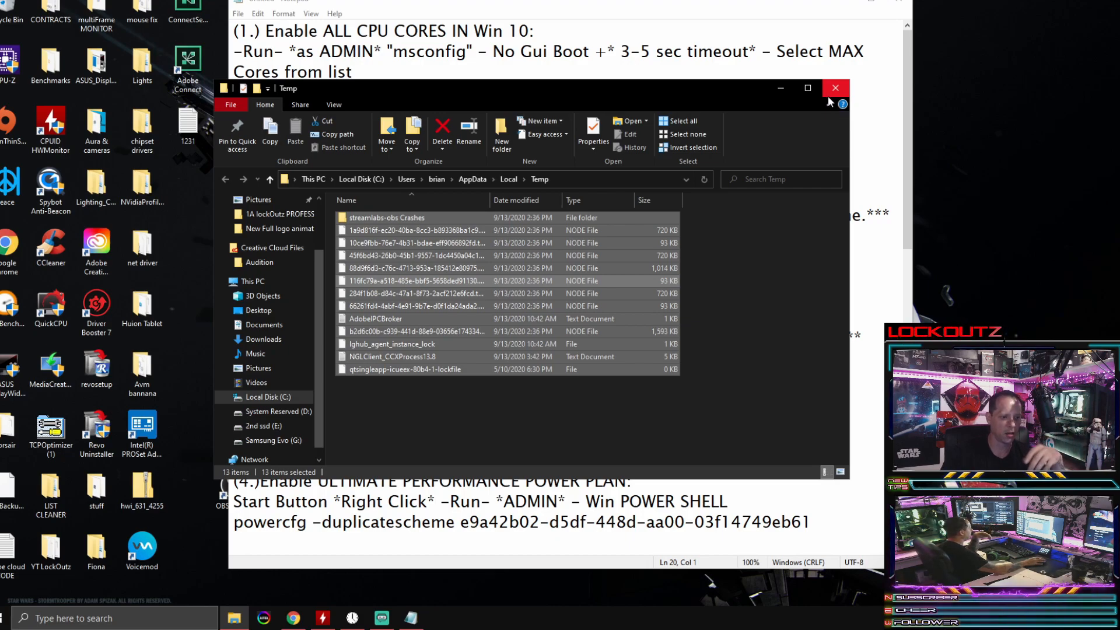
click(839, 92)
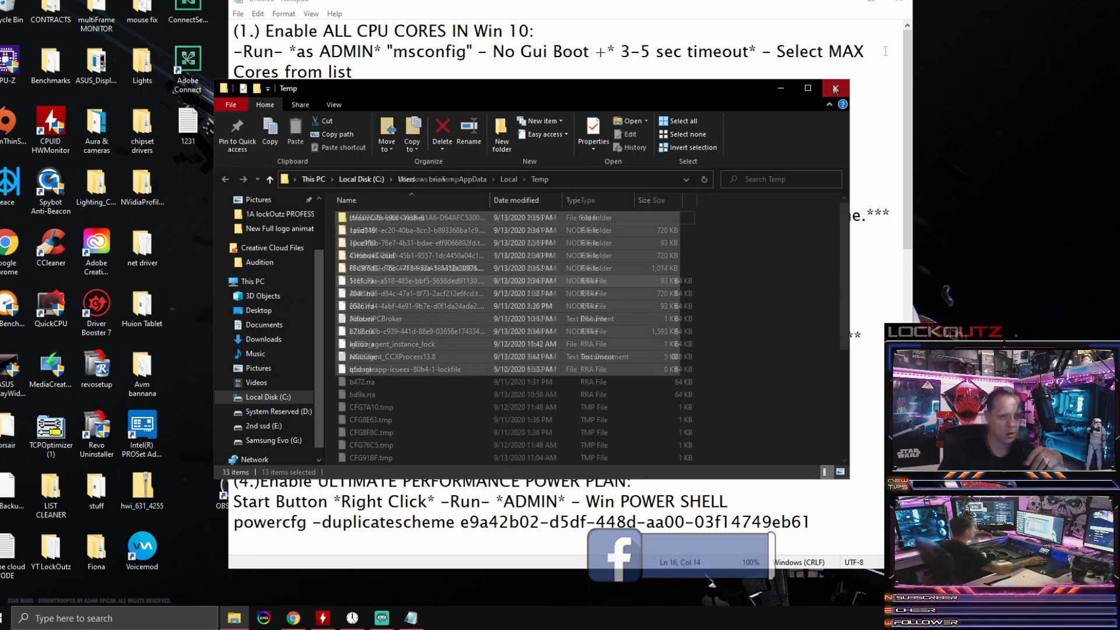
click(840, 89)
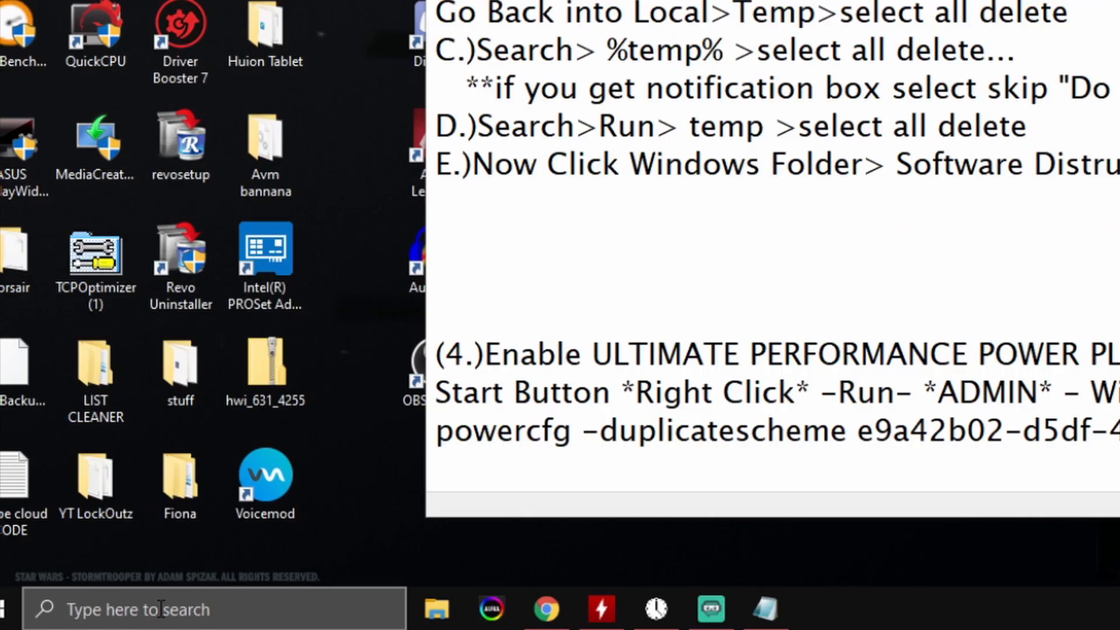
Step: Open the Windows Temp folder by searching for Run and running temp, moving the Run dialog into view
click(88, 619)
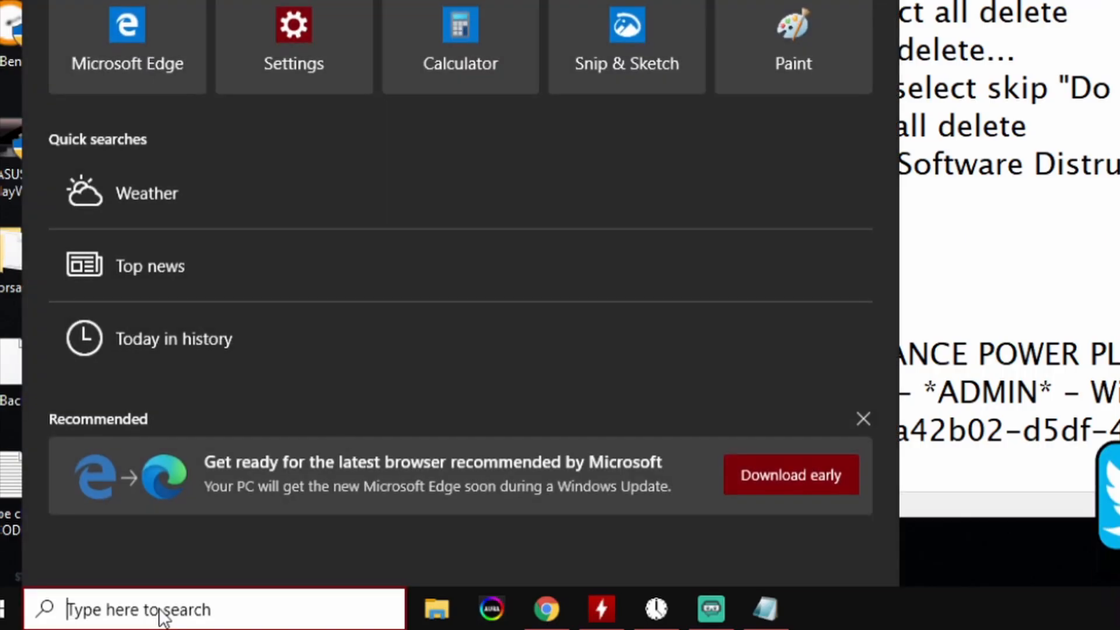
text(run)
click(171, 7)
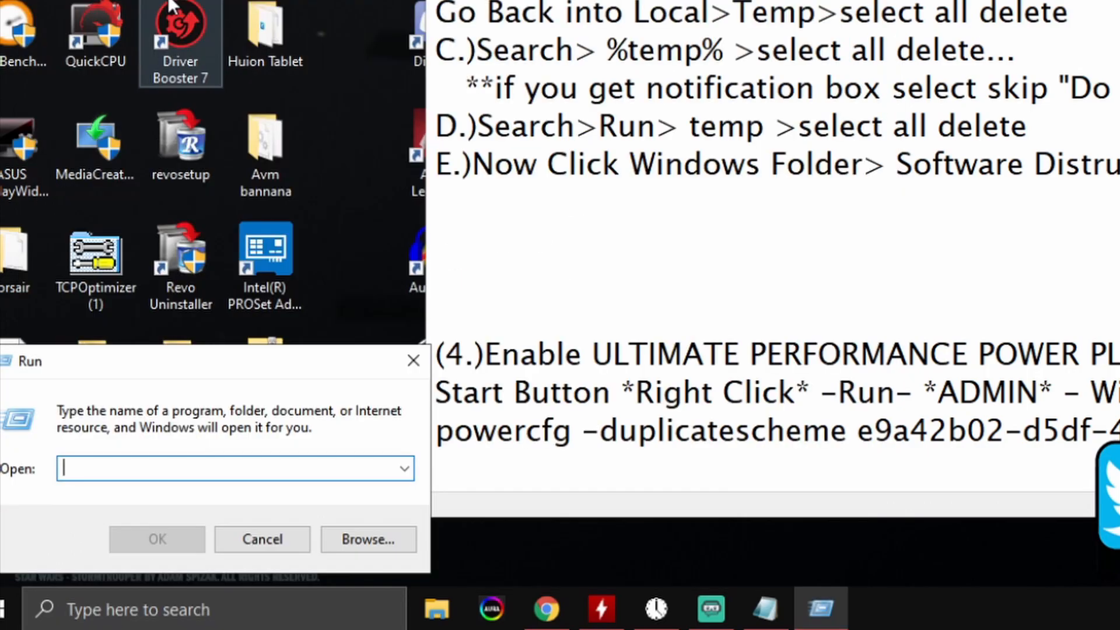
drag(112, 364, 167, 348)
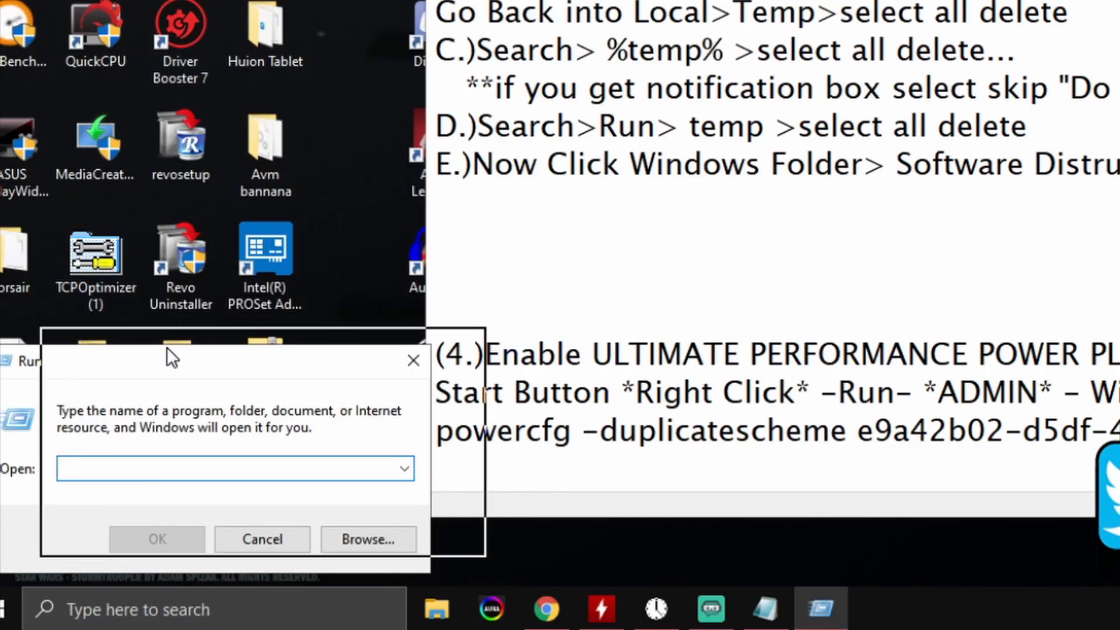
text(temp)
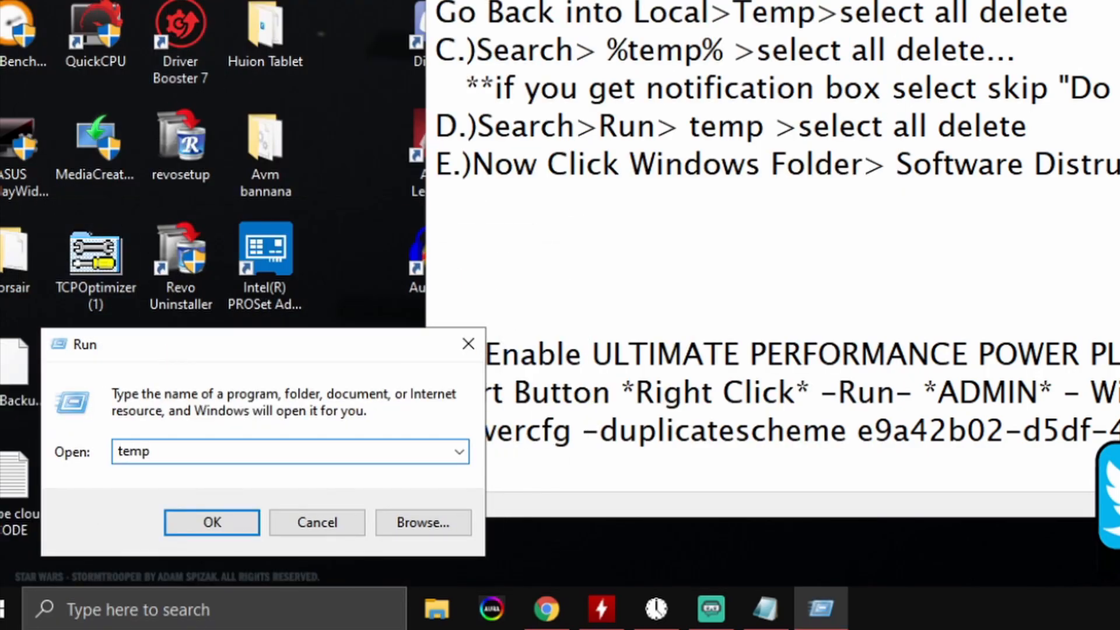
key(Return)
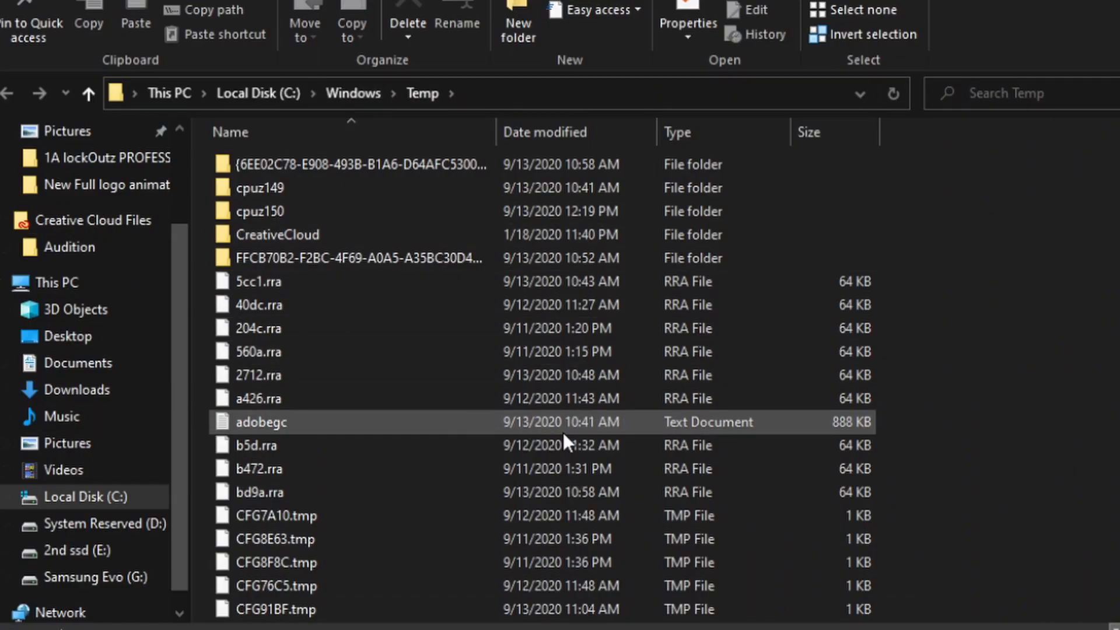
Step: Delete all items in the Windows Temp folder, skipping all files in use, and close the folder window
click(305, 446)
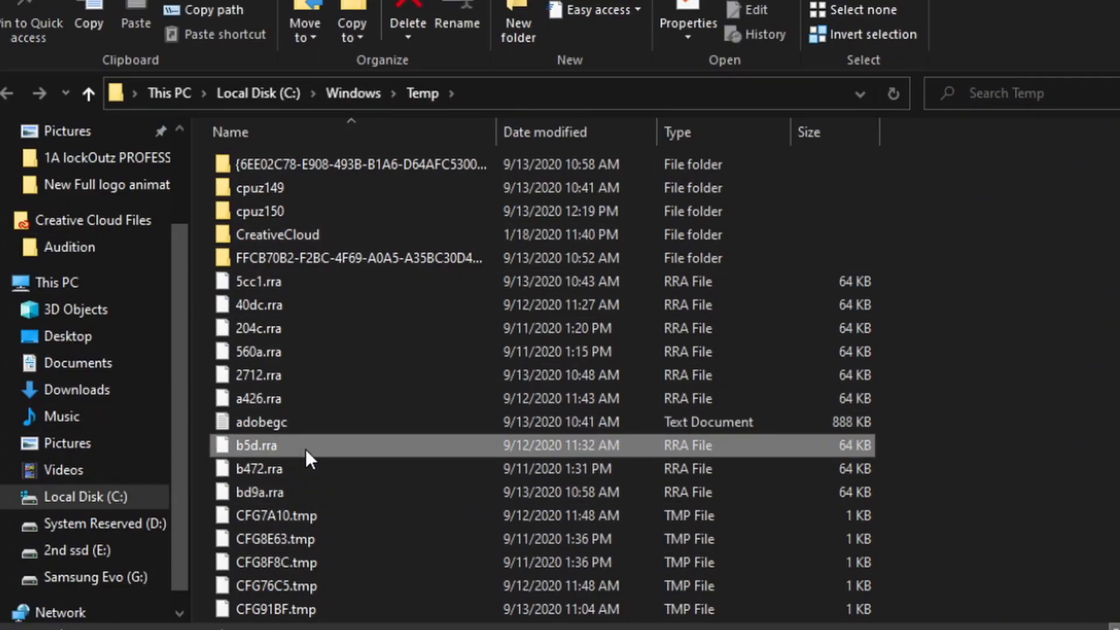
key(ctrl+a)
right_click(345, 335)
click(230, 524)
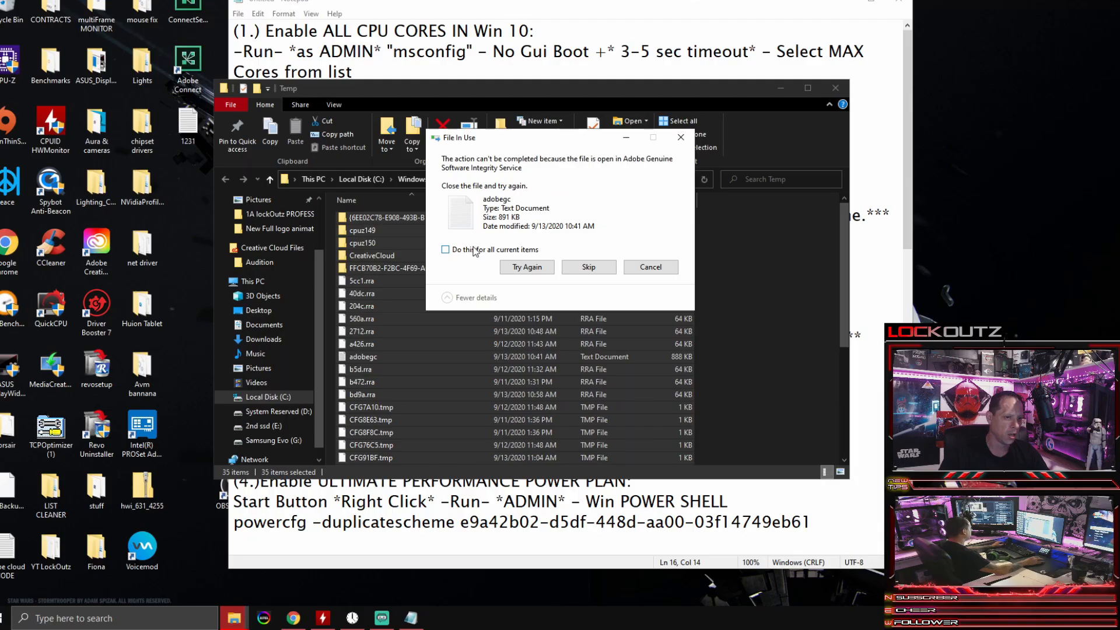
click(417, 225)
click(582, 272)
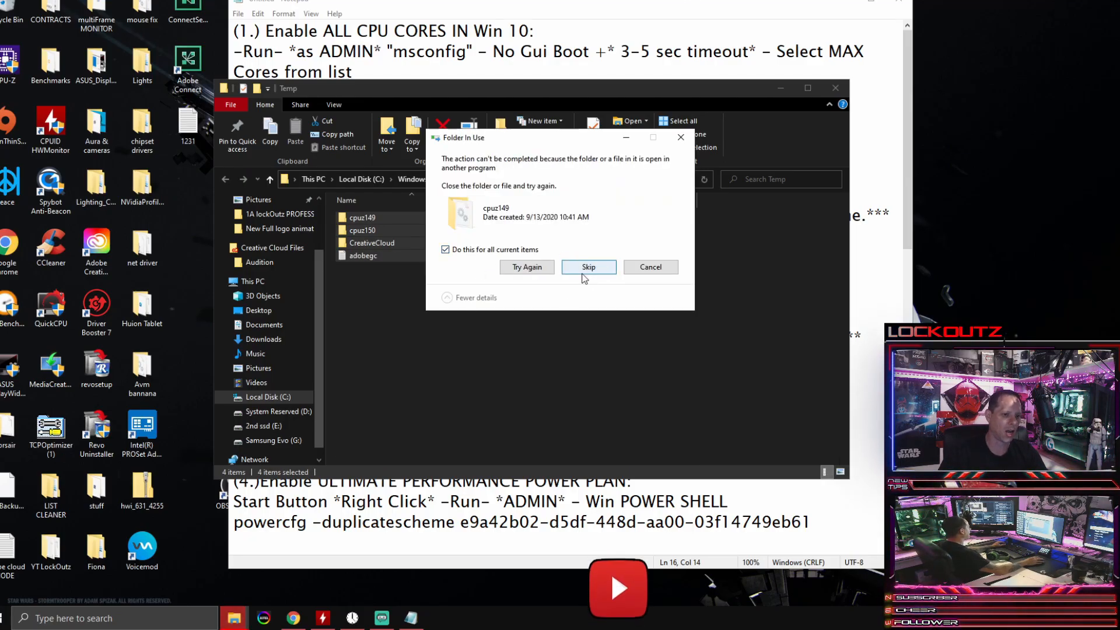
click(584, 271)
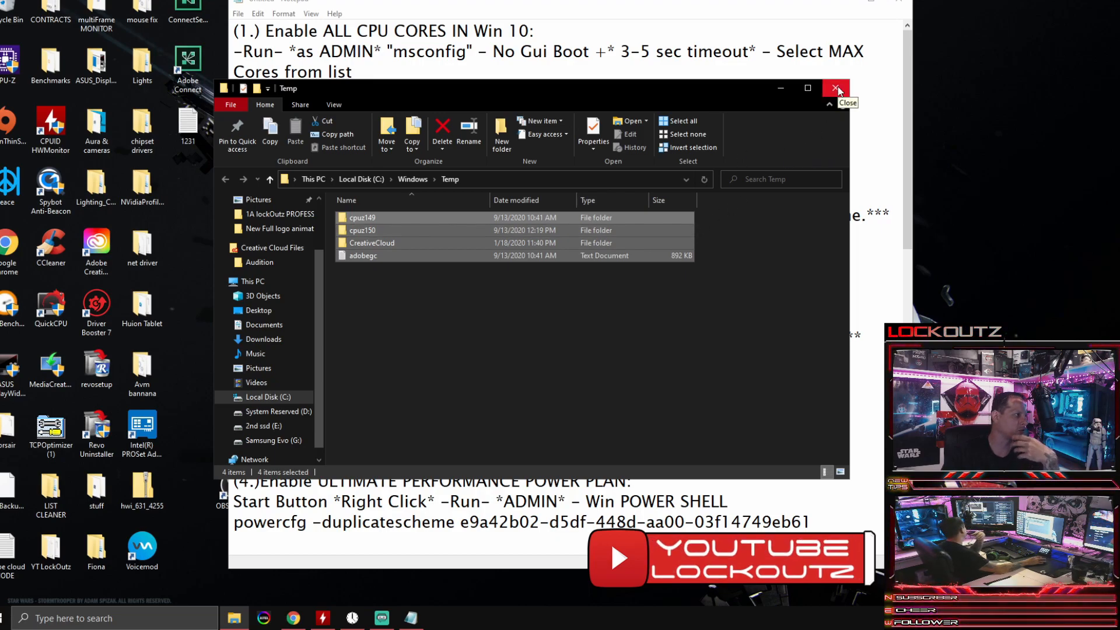
click(837, 89)
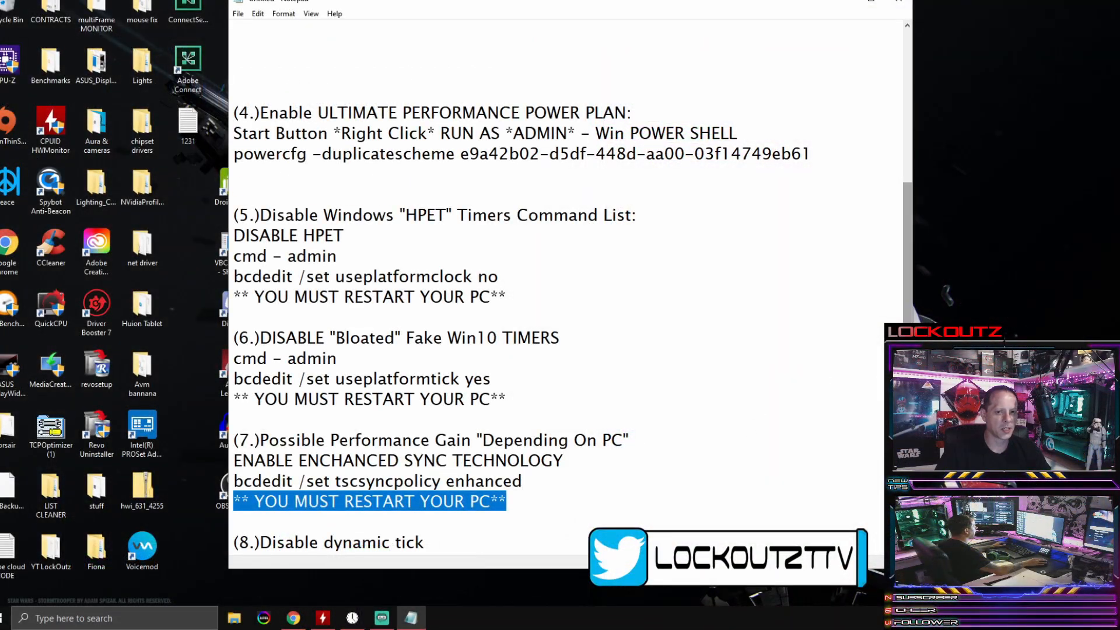
Step: Bring the power plan notes into view and open Windows PowerShell as administrator, moving its window clear of the desktop icons
drag(907, 329, 907, 321)
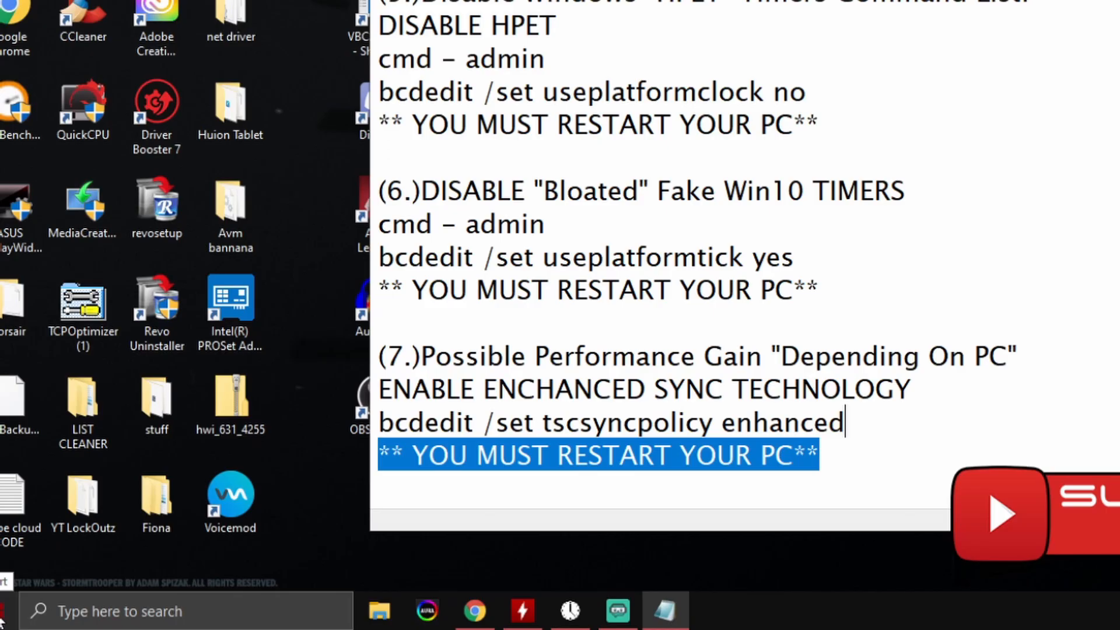
right_click(2, 622)
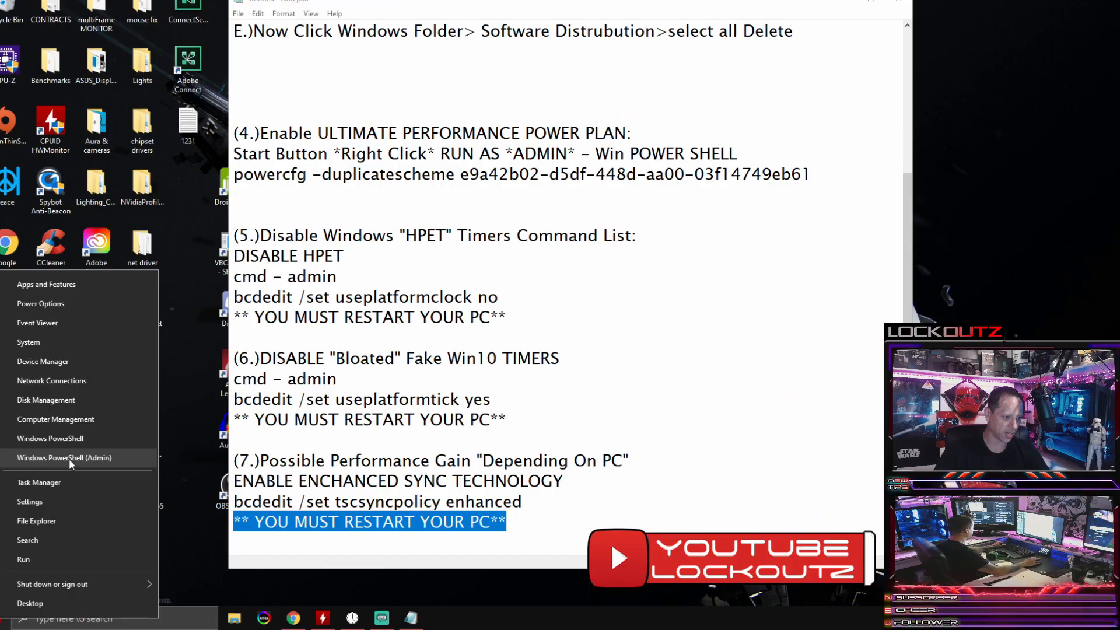
click(188, 386)
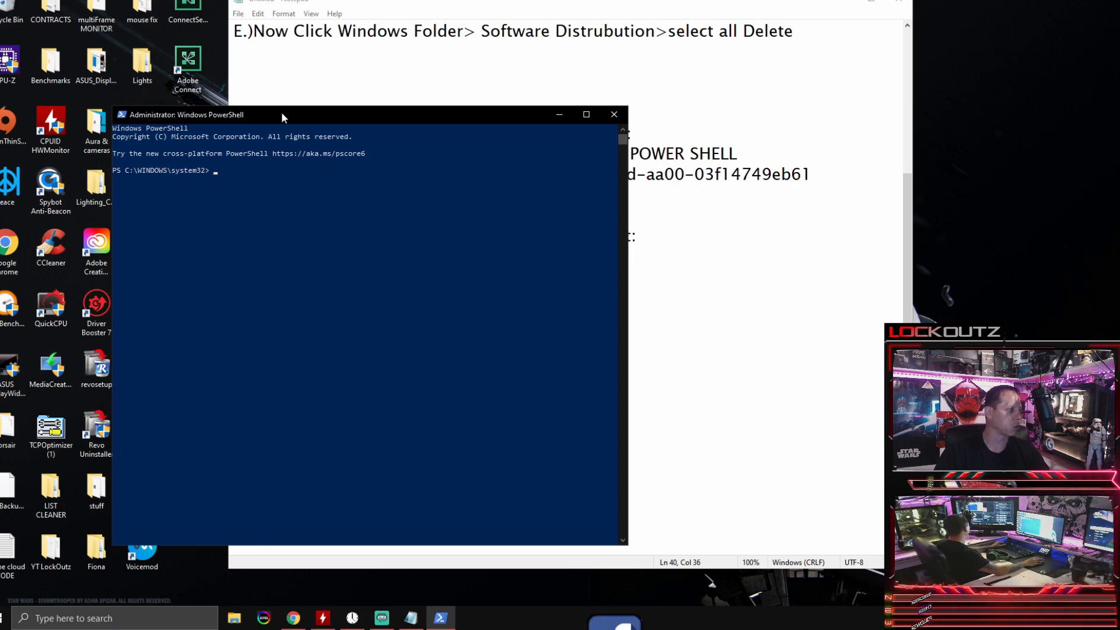
drag(281, 115, 380, 55)
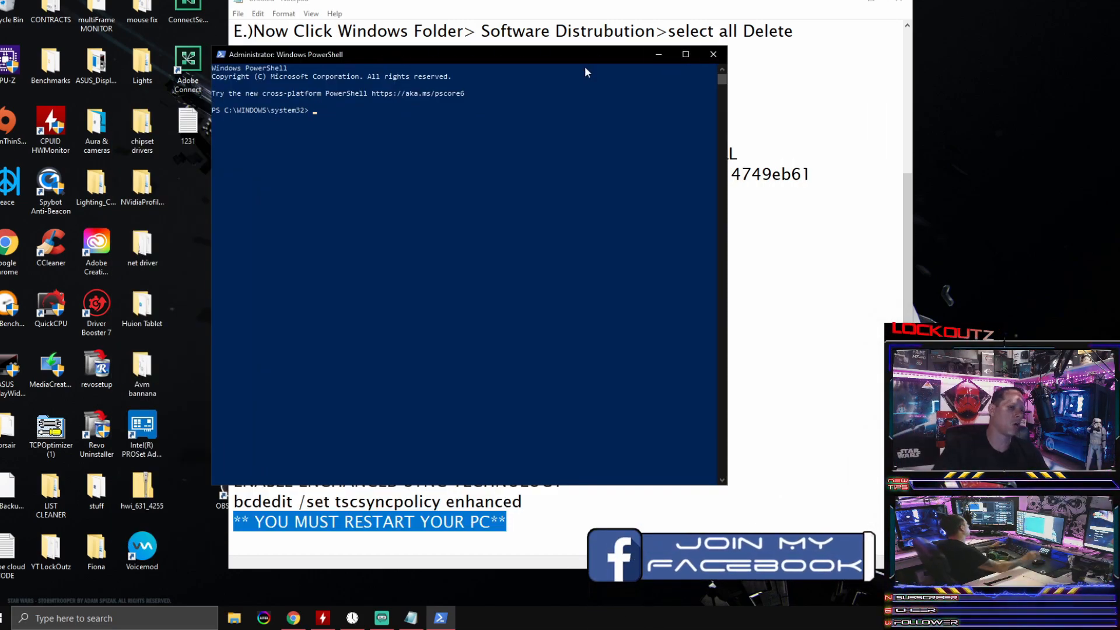
Step: Copy the line powercfg -duplicatescheme e9a42b02-d5df-448d-aa00-03f14749eb61 from section 4 of the notes
click(614, 0)
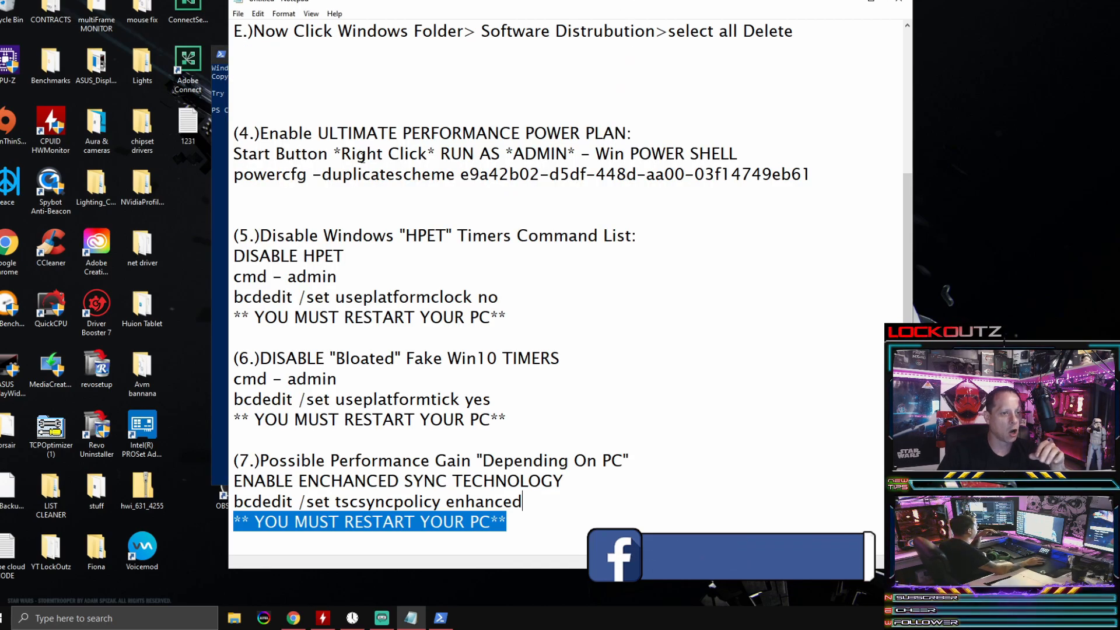
click(236, 178)
drag(27, 240, 53, 240)
right_click(53, 240)
click(188, 218)
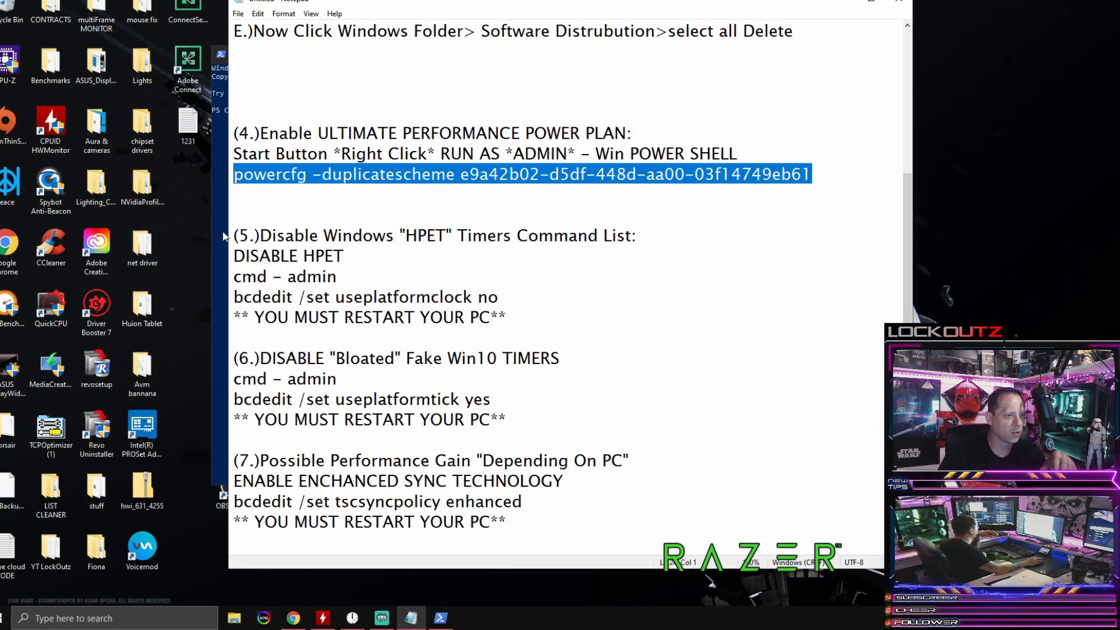
Step: Paste and run the copied powercfg -duplicatescheme command in the administrator PowerShell, and close its window
click(7, 330)
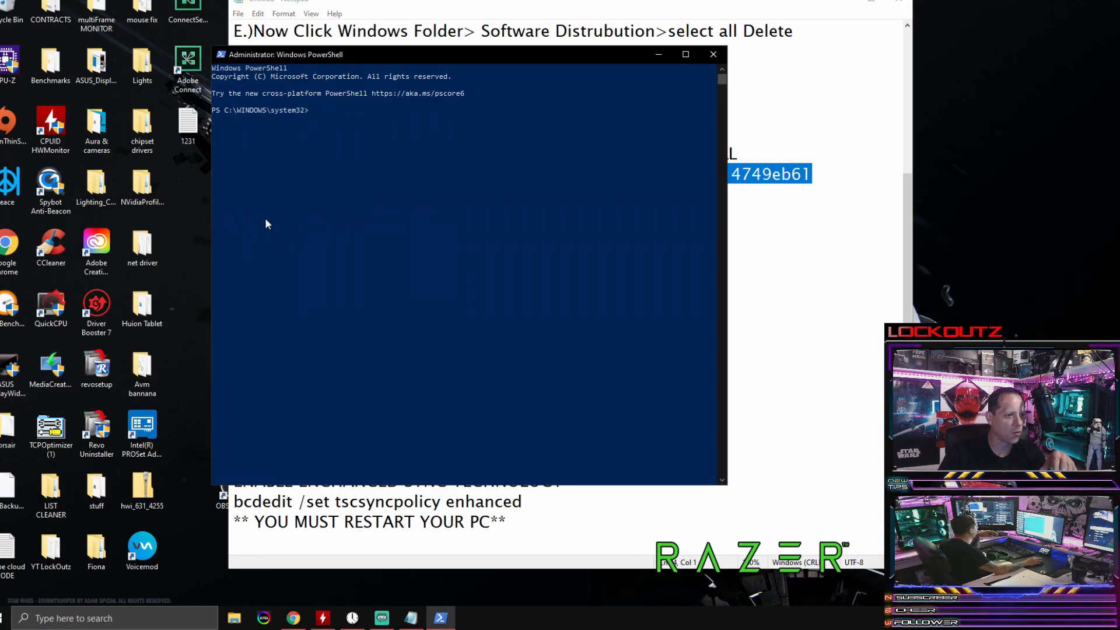
right_click(316, 115)
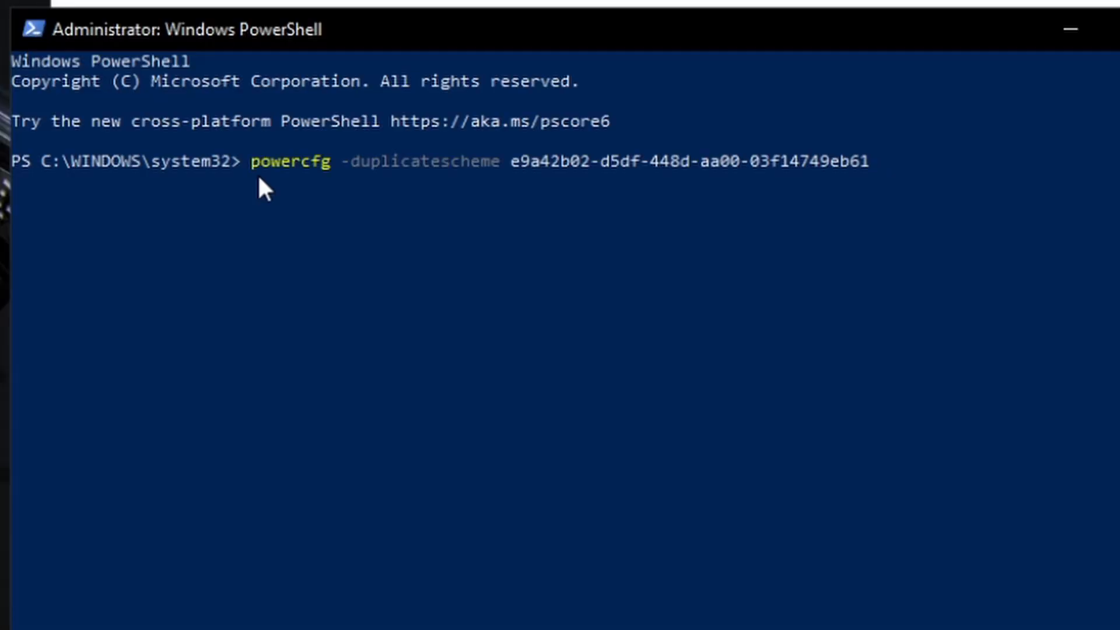
key(Return)
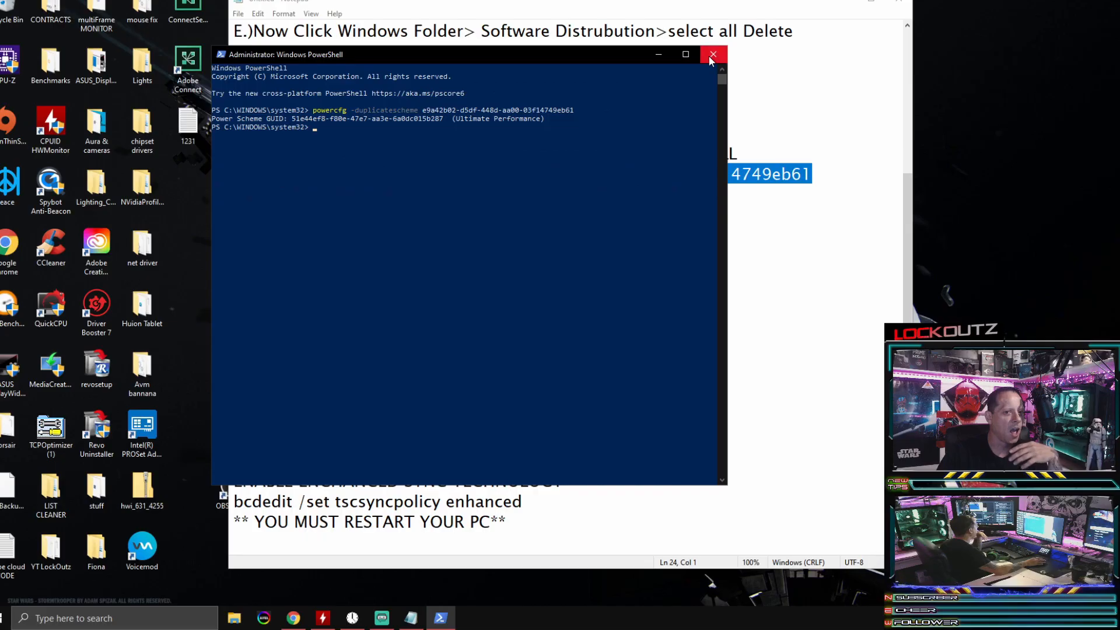
click(711, 58)
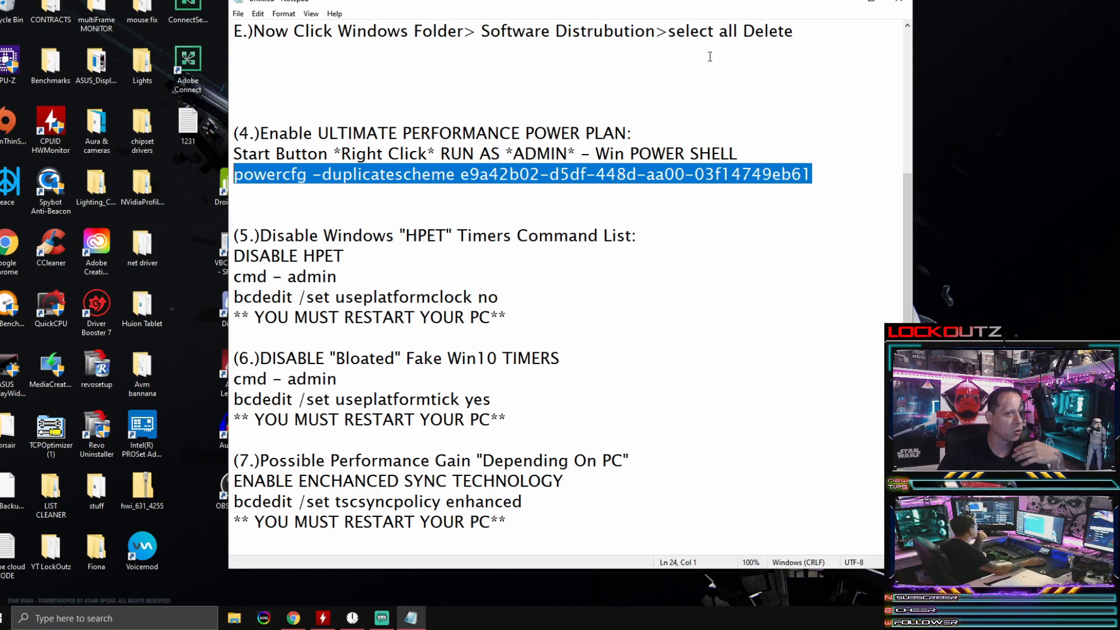
Step: Clear the text selection in the notes and open Edit power plan by searching Windows for edit power
click(821, 178)
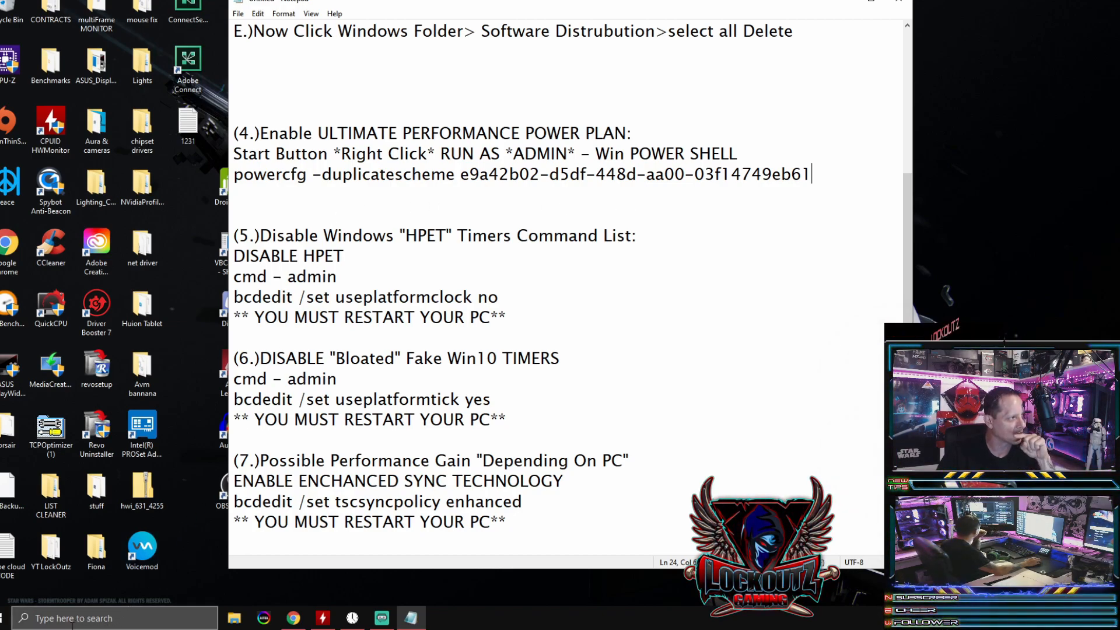
click(77, 622)
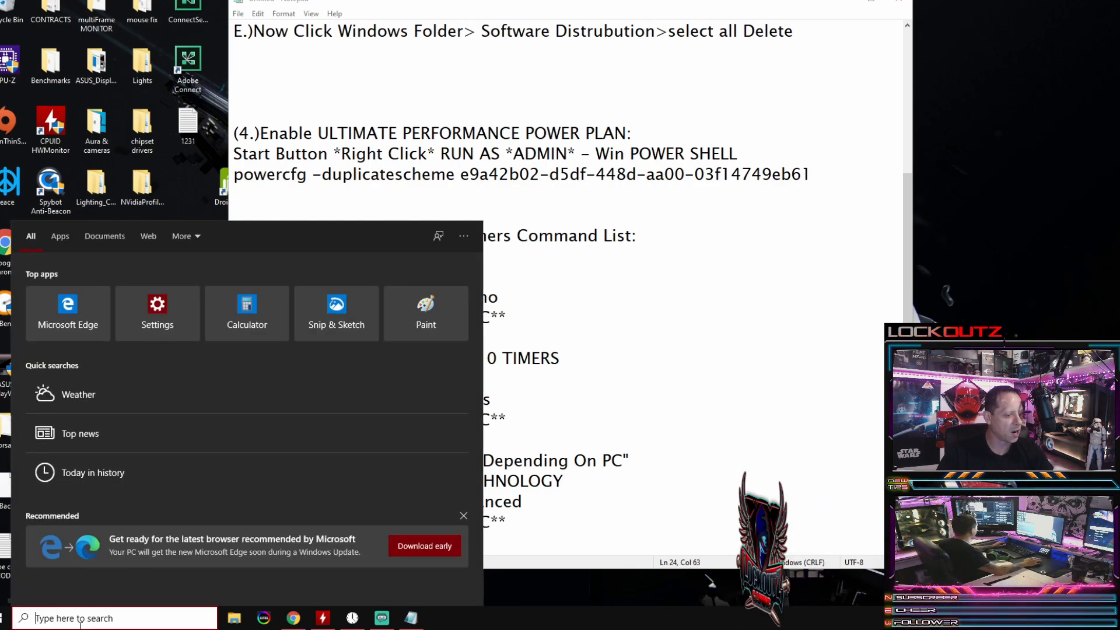
text(edit )
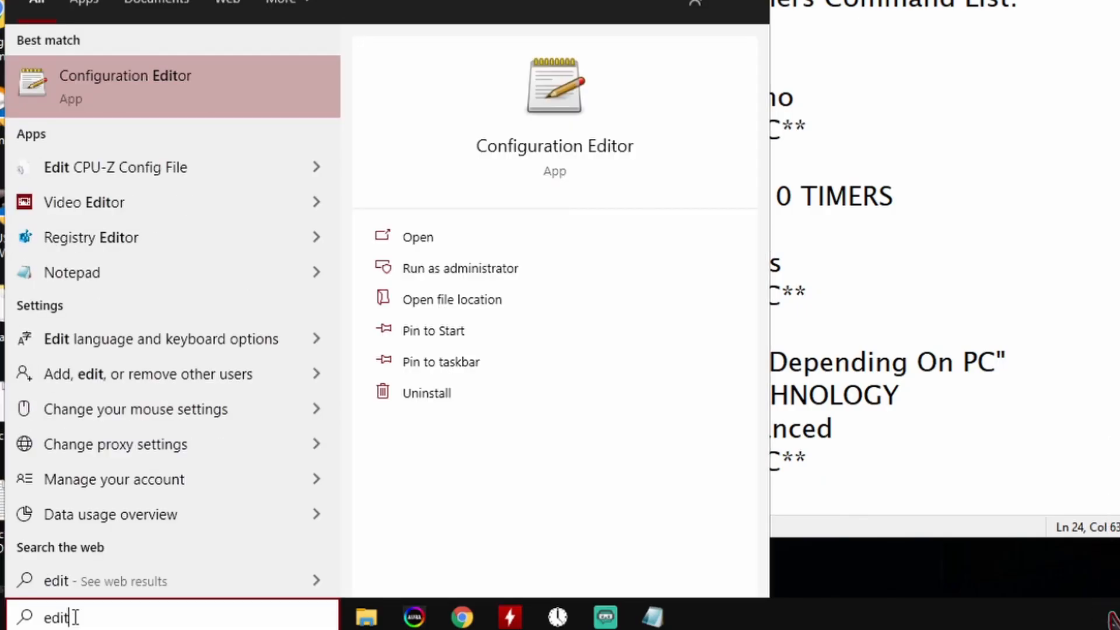
text(power)
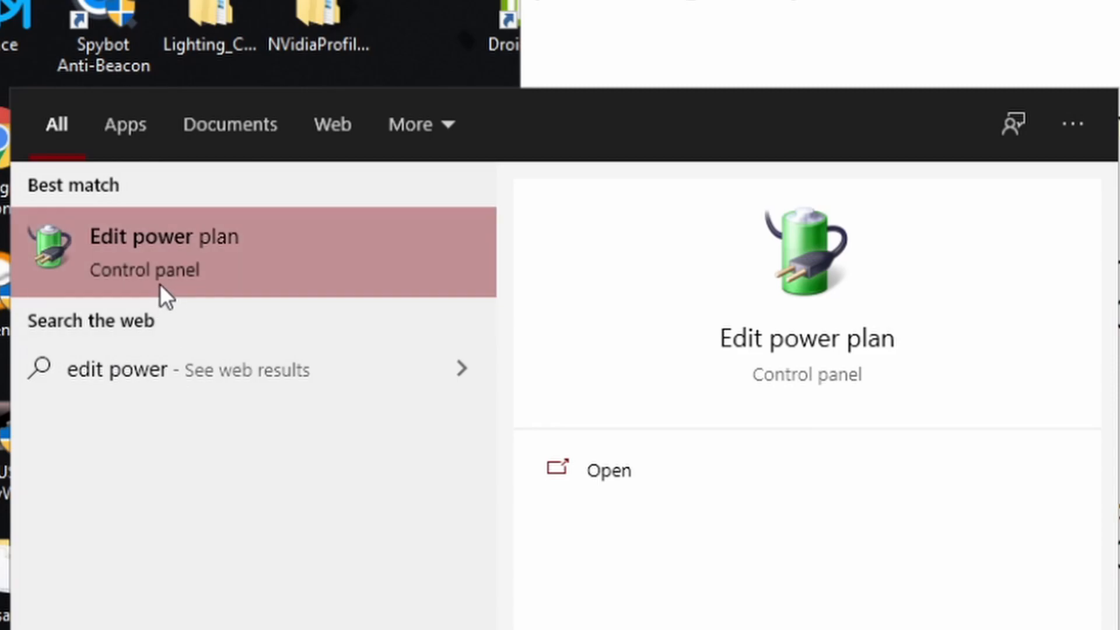
click(100, 239)
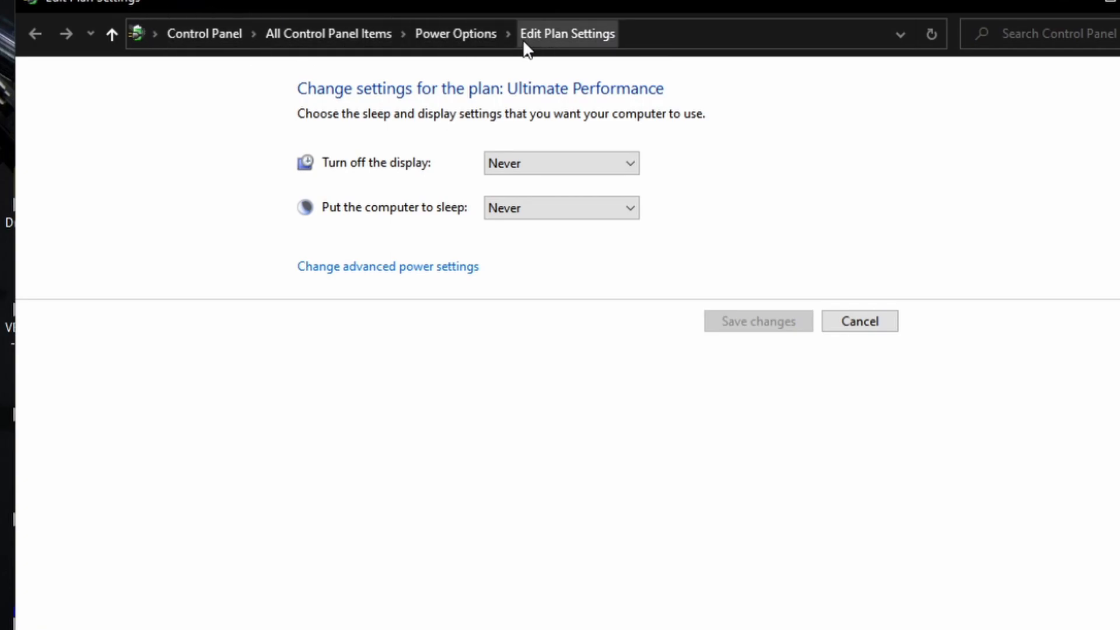
Step: Go up to Power Options and review the preferred and additional power plans, collapsing and expanding the additional ones
click(447, 34)
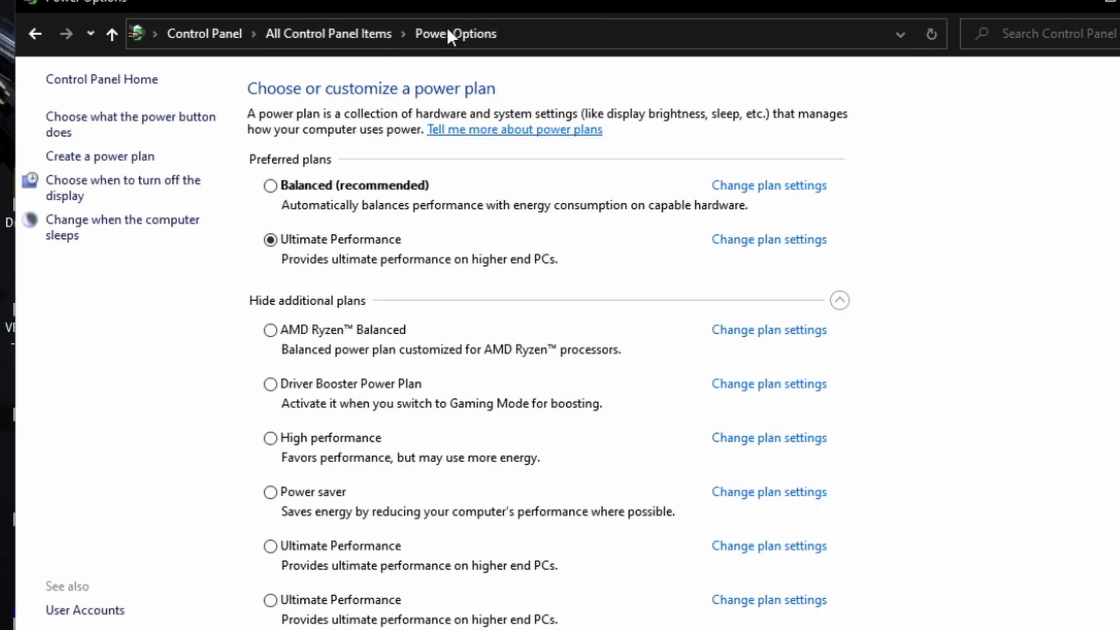
click(839, 300)
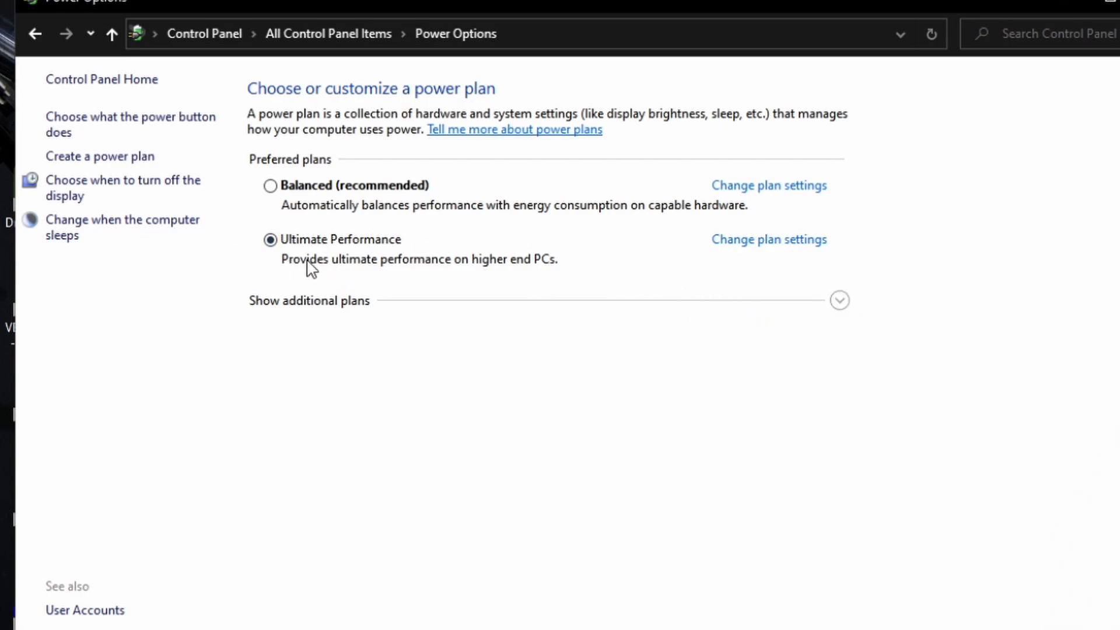
click(840, 302)
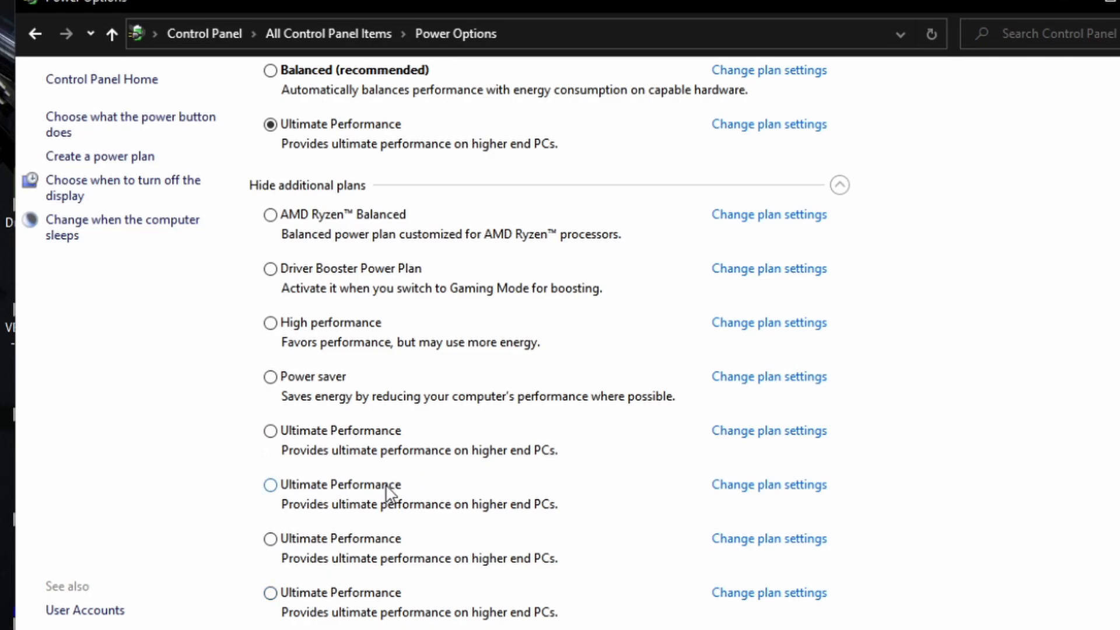
scroll(387, 492, up, 1)
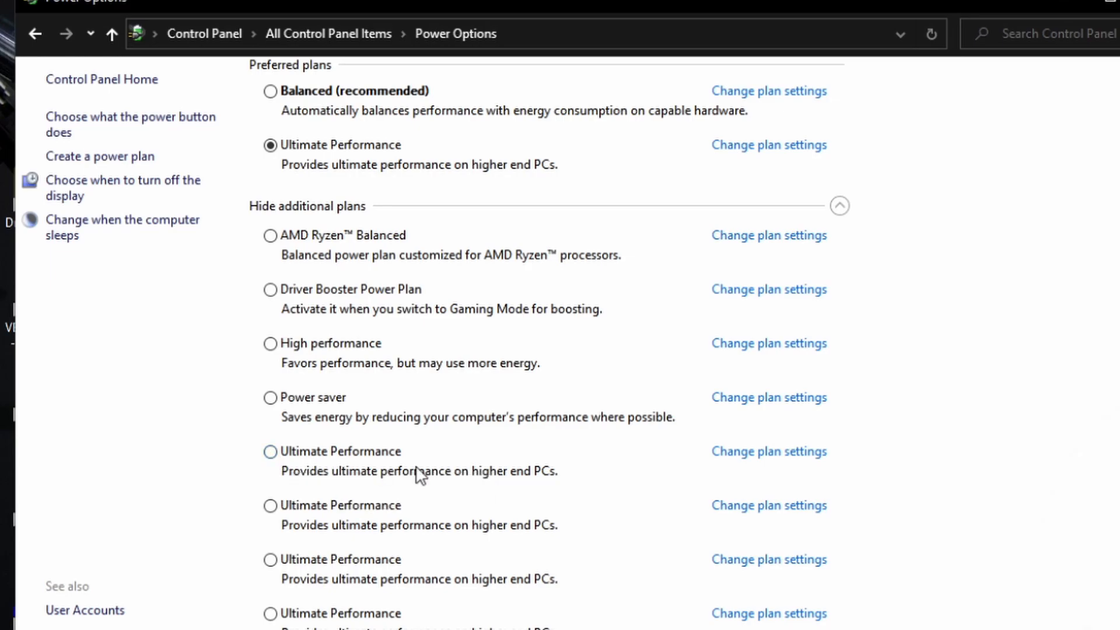
scroll(758, 198, up, 2)
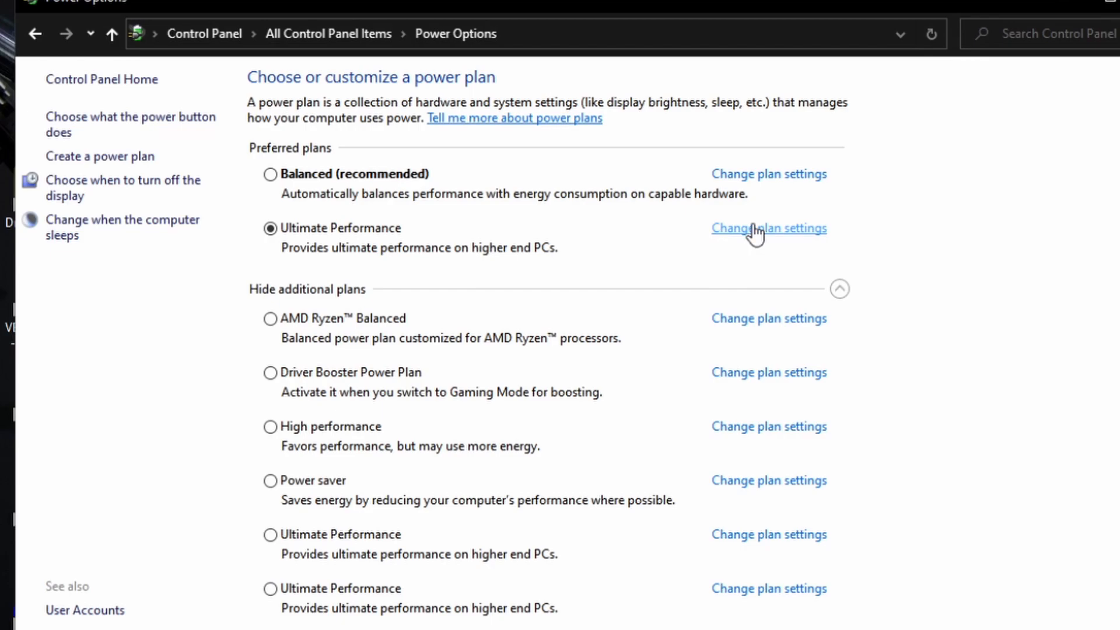
Step: Open the advanced power settings of the selected Ultimate Performance plan, close the Control Panel window, and move the dialog into view
click(753, 231)
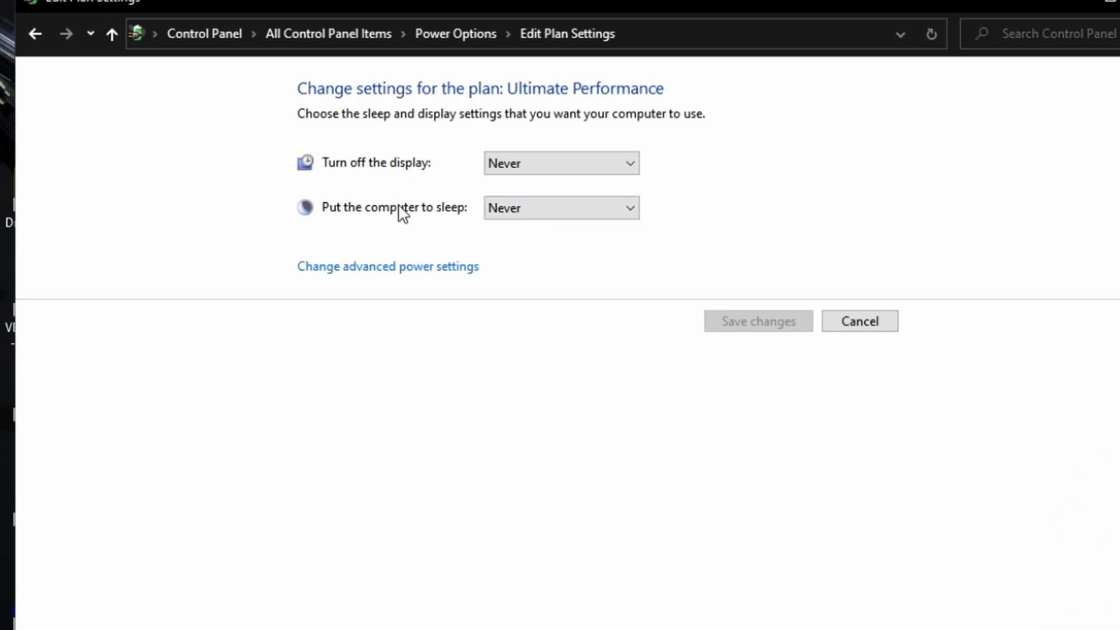
click(408, 282)
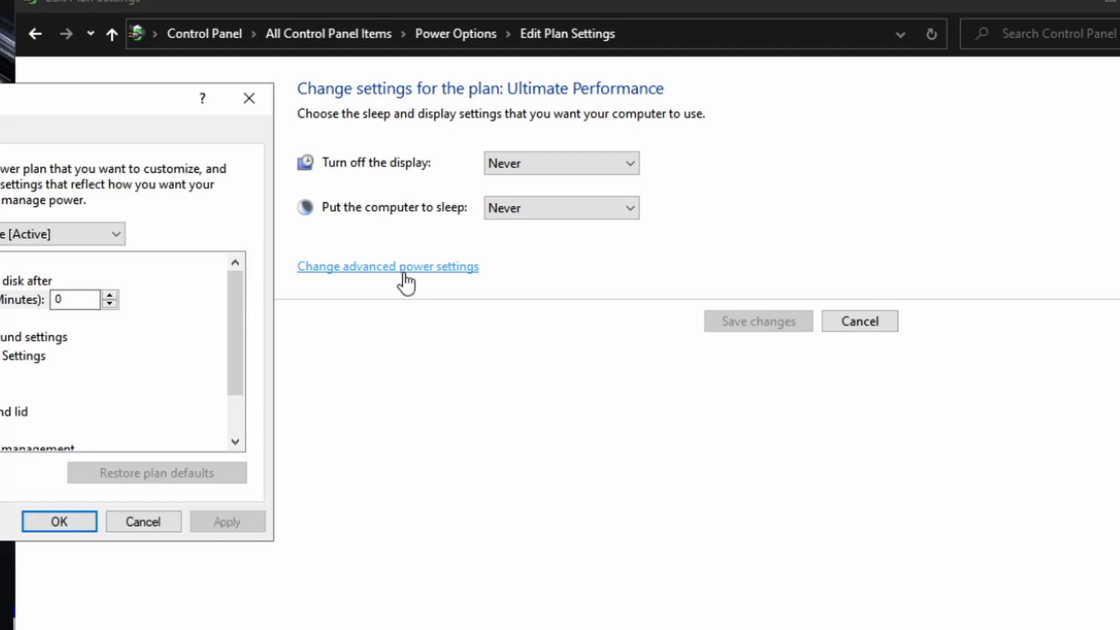
click(1060, 6)
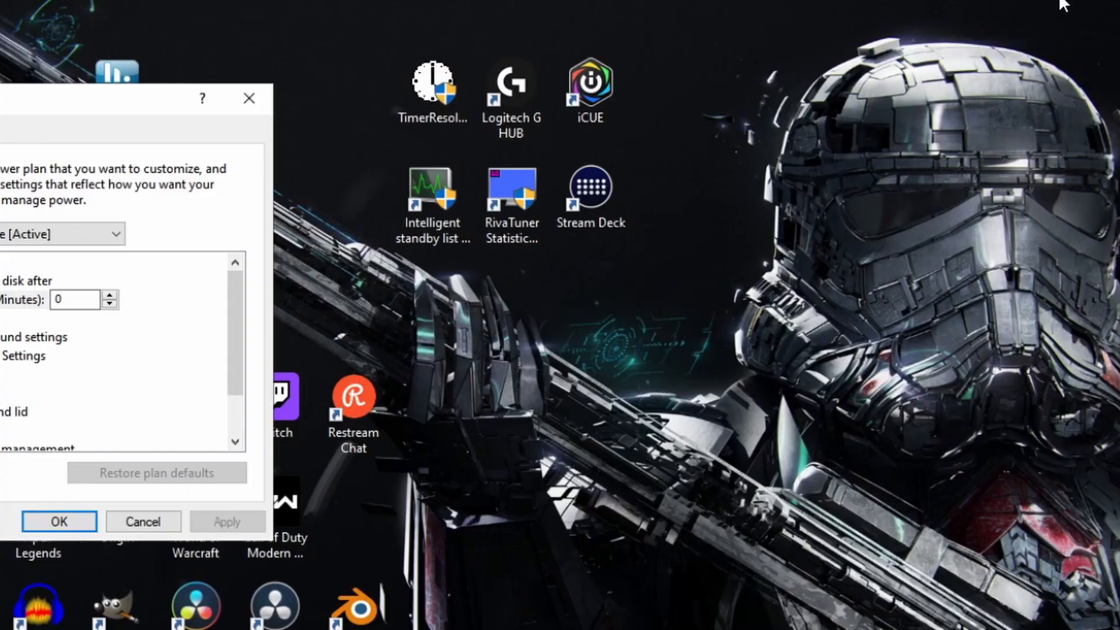
drag(73, 105, 549, 0)
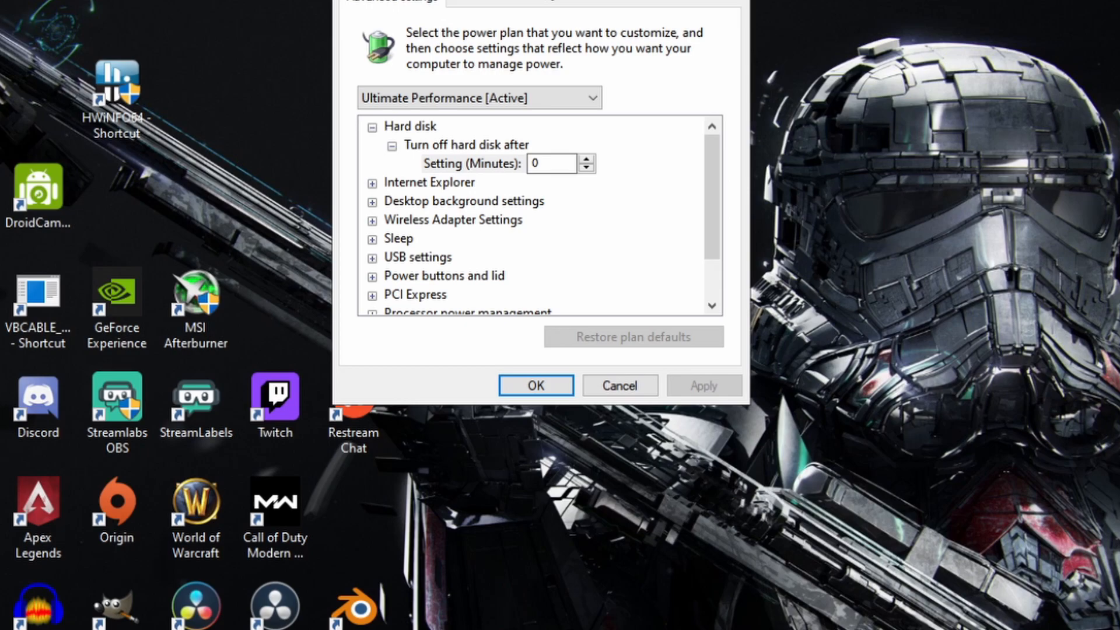
Step: Check the Turn off hard disk after setting under Hard disk and collapse the group
click(372, 127)
click(372, 127)
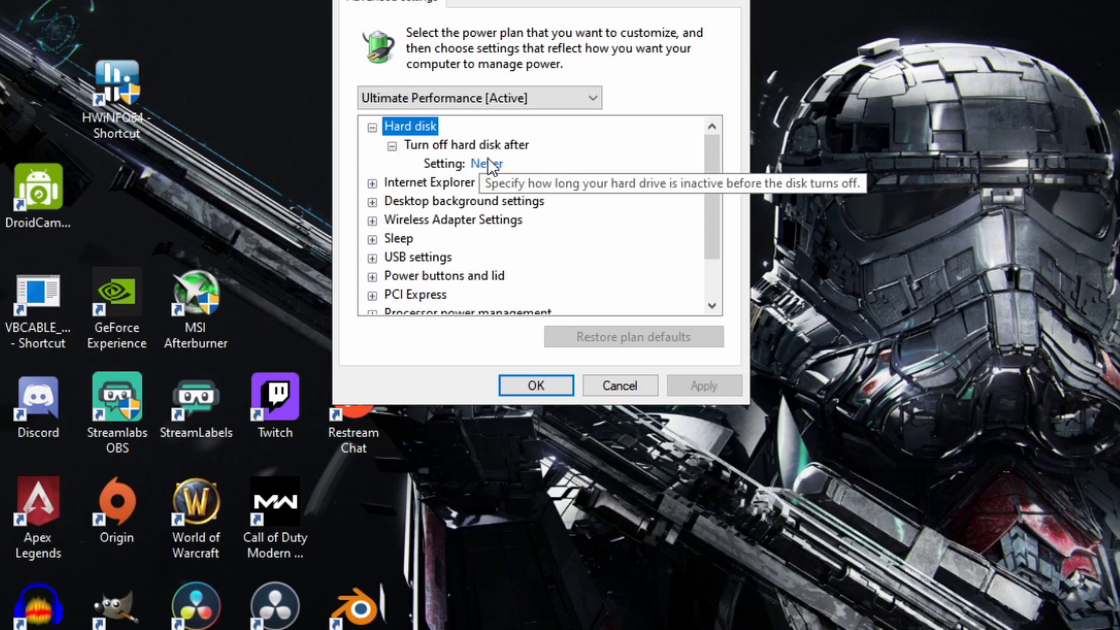
click(373, 128)
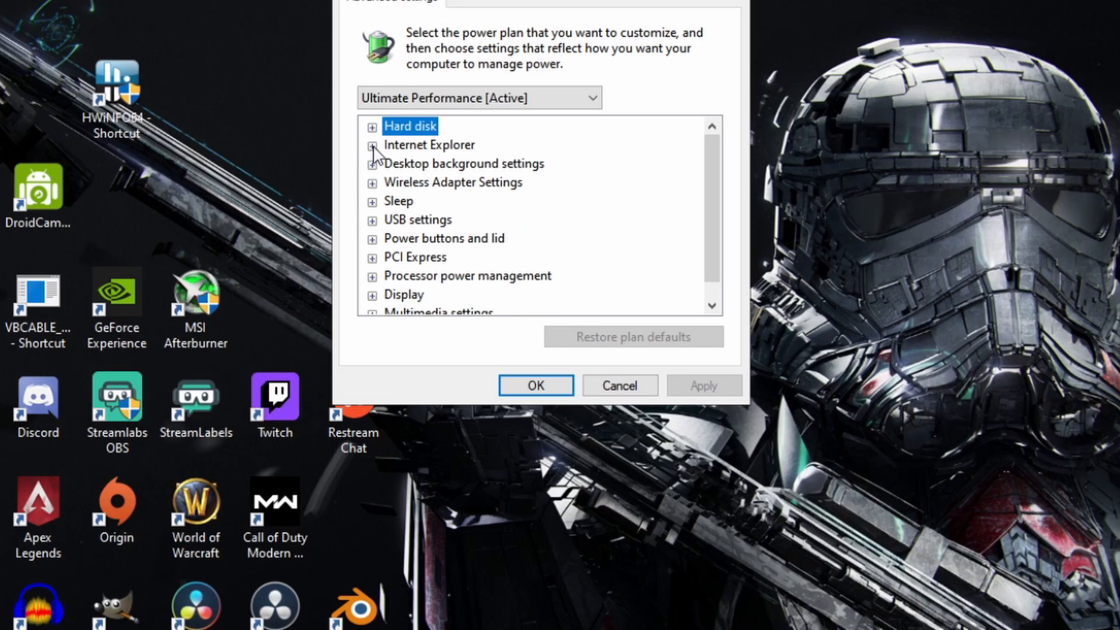
Step: Check the Internet Explorer group and the Slide show setting under Desktop background settings, collapsing each group
click(372, 146)
click(372, 146)
click(372, 165)
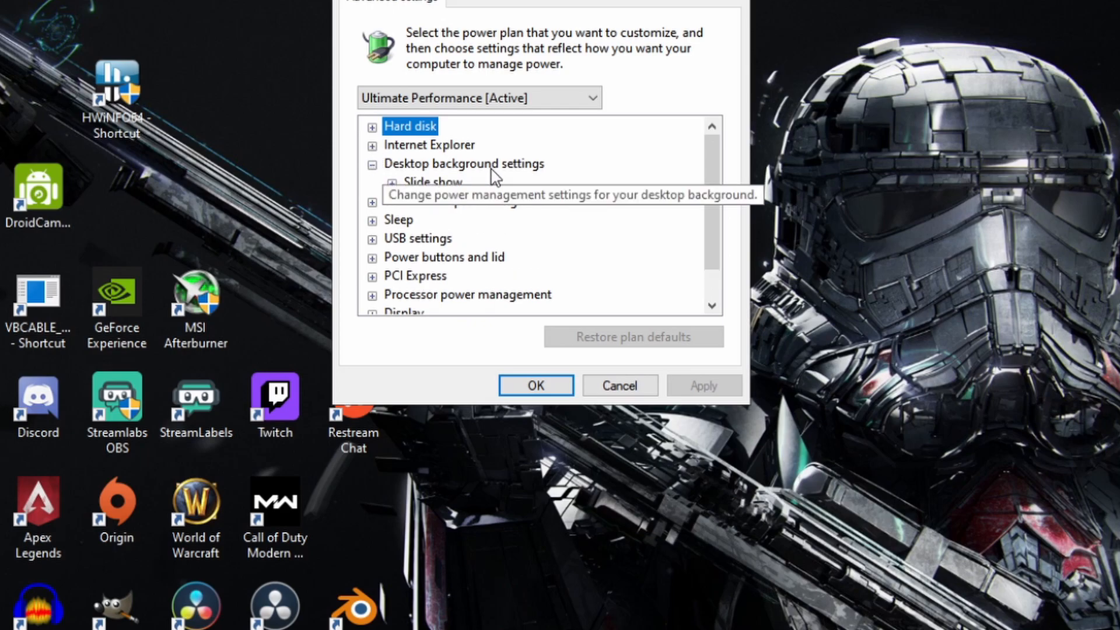
click(391, 182)
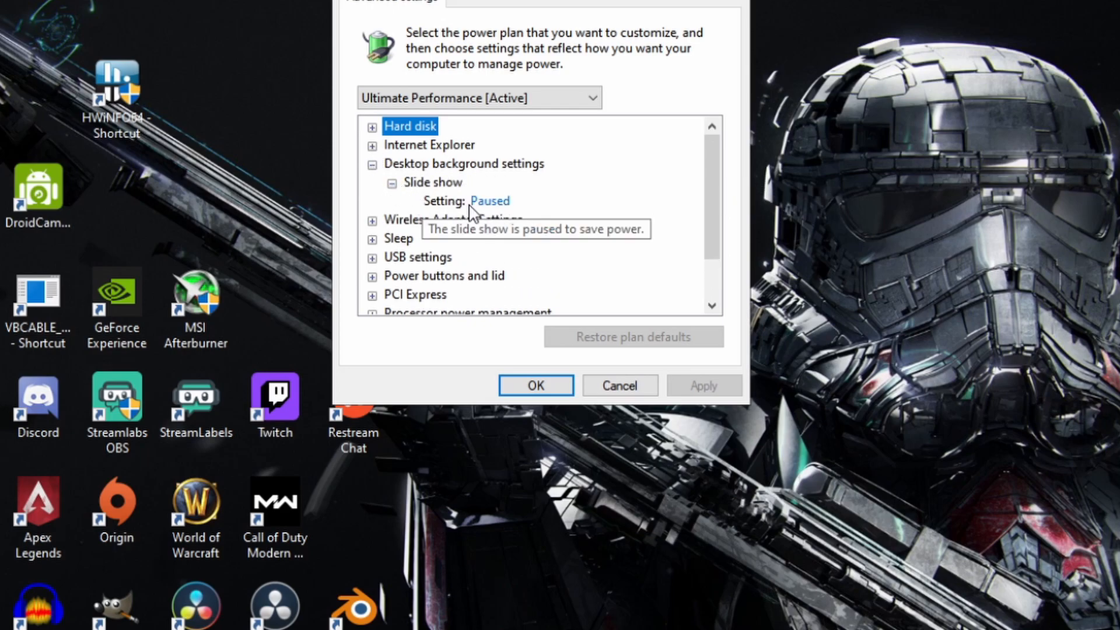
click(372, 164)
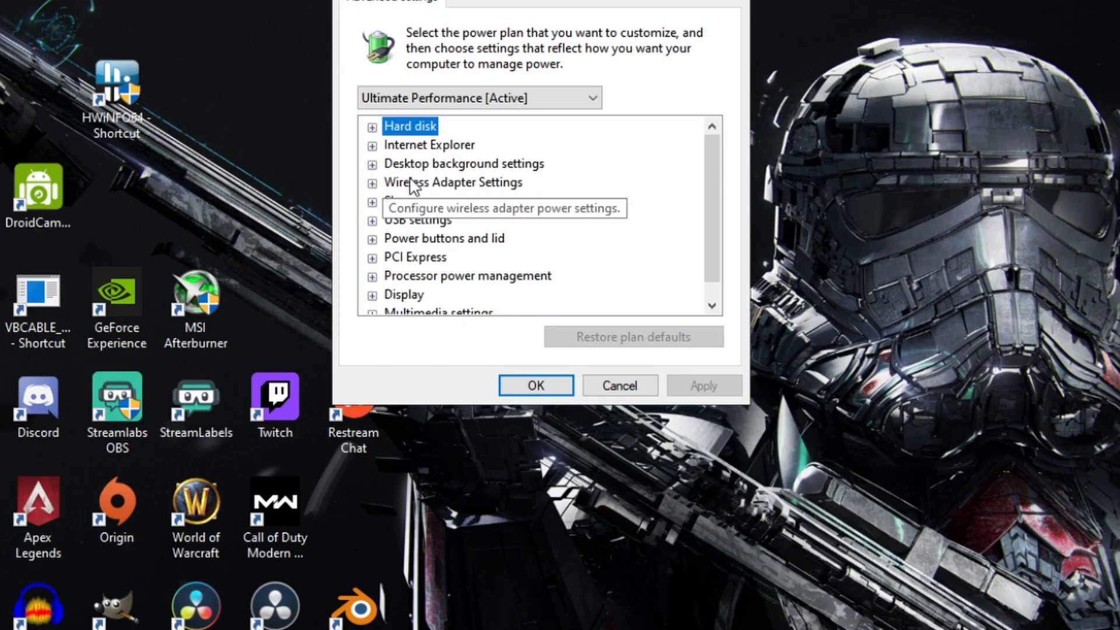
Step: Set the wireless adapter's Power Saving Mode to Maximum Performance and collapse the group
click(372, 183)
click(392, 202)
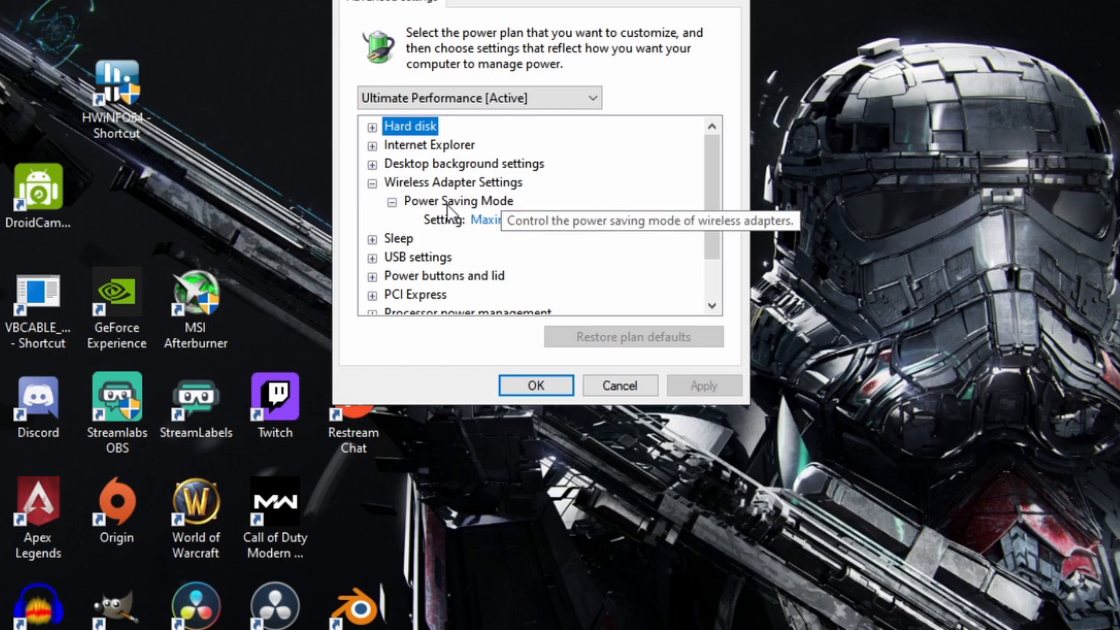
click(546, 224)
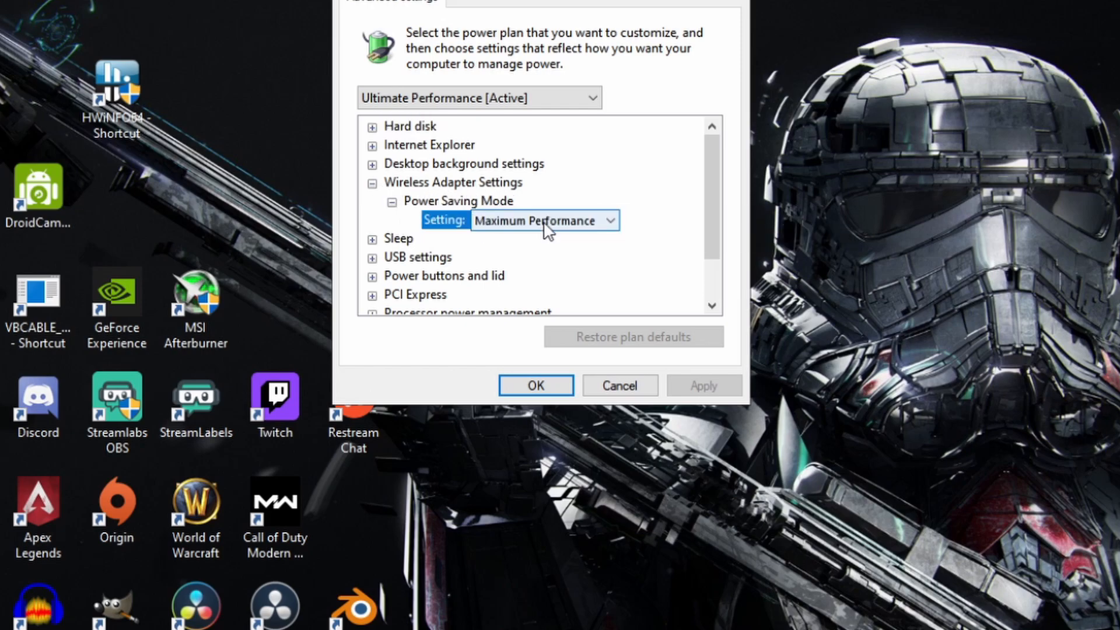
click(544, 223)
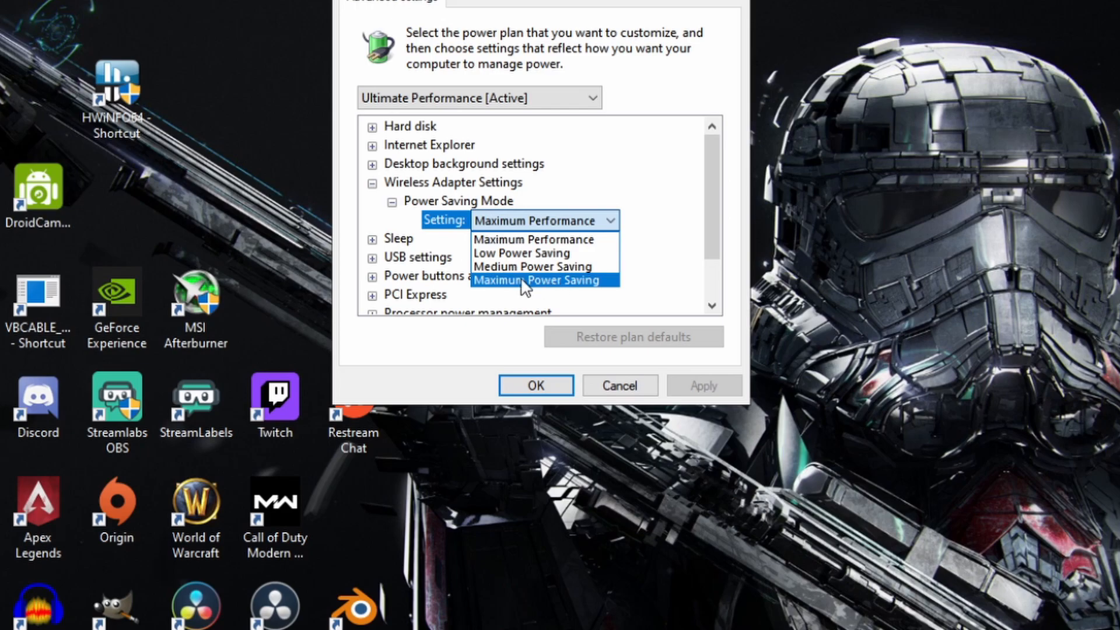
click(554, 239)
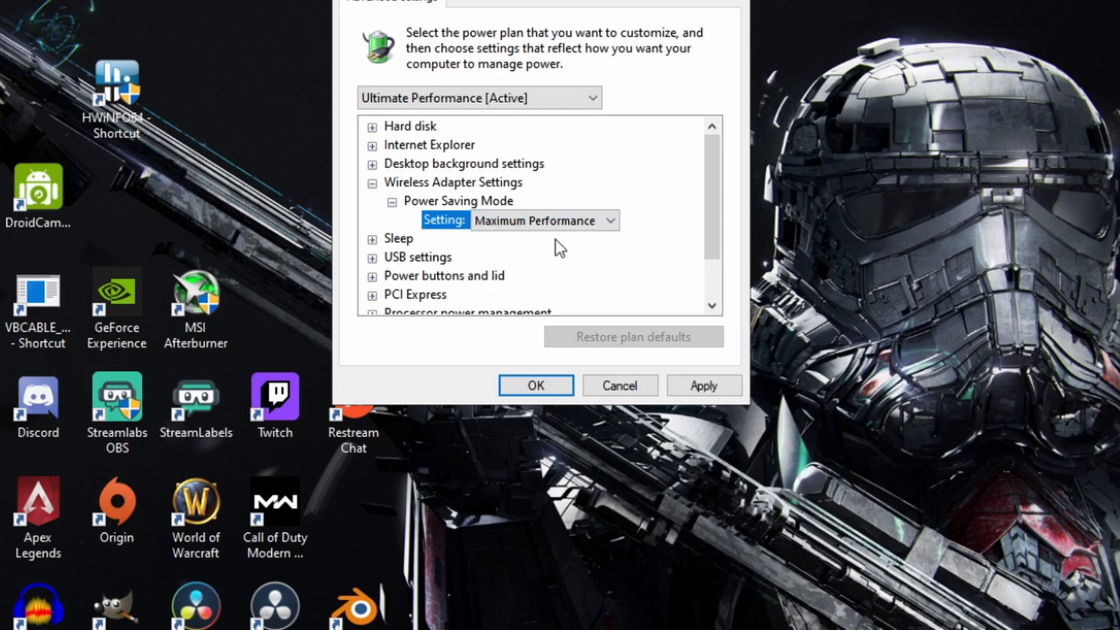
click(371, 184)
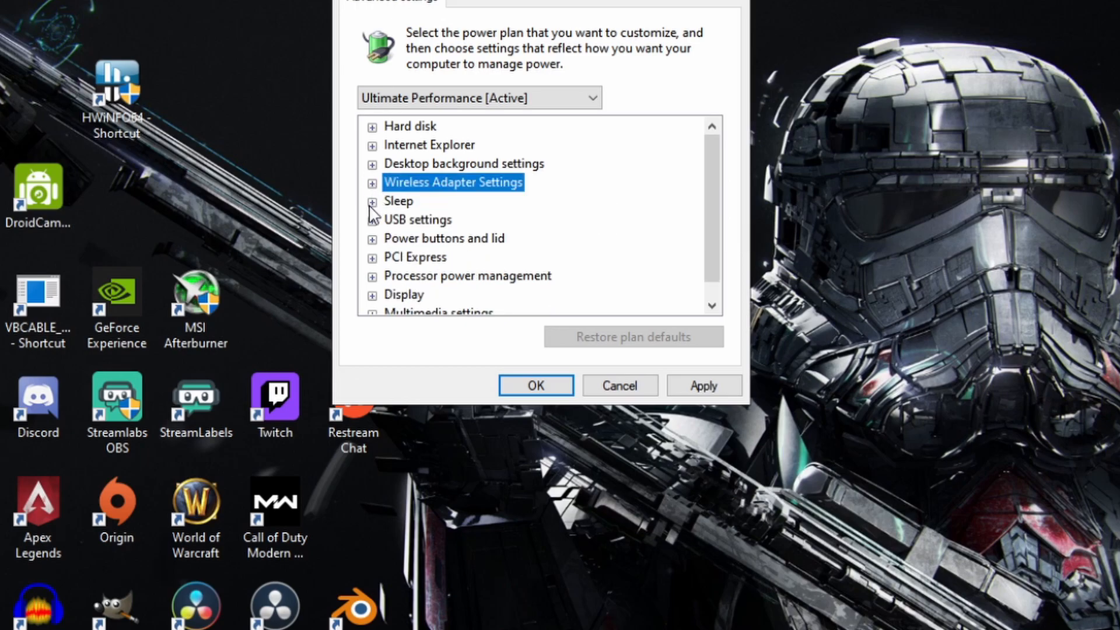
Step: Check the Sleep after and Allow wake timers entries under Sleep and collapse the group
click(371, 201)
click(371, 202)
click(371, 202)
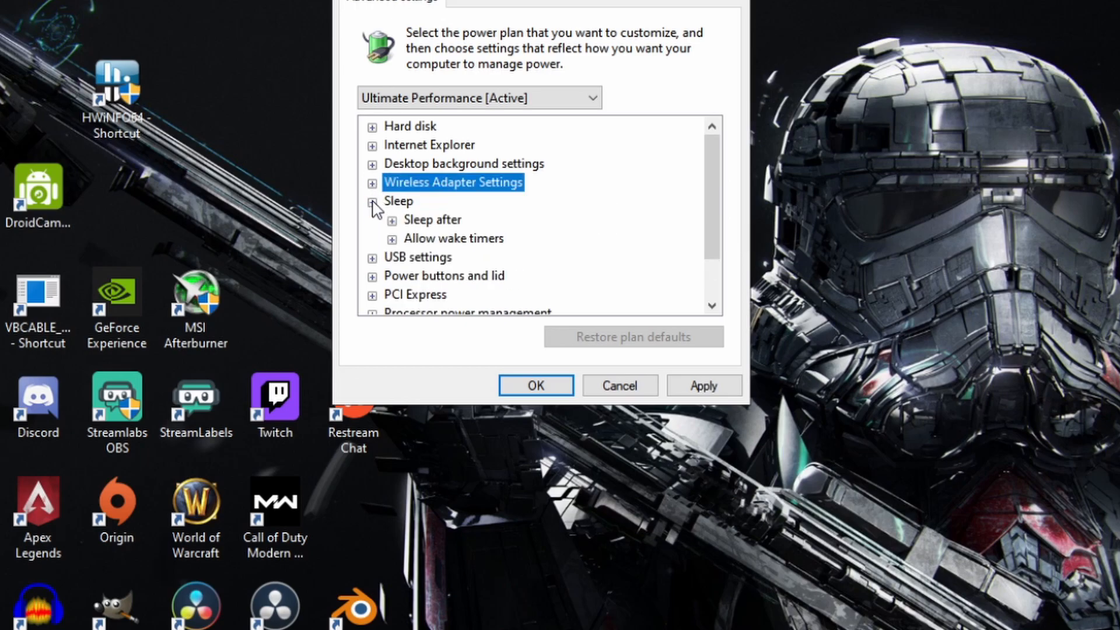
click(392, 221)
click(392, 220)
click(392, 239)
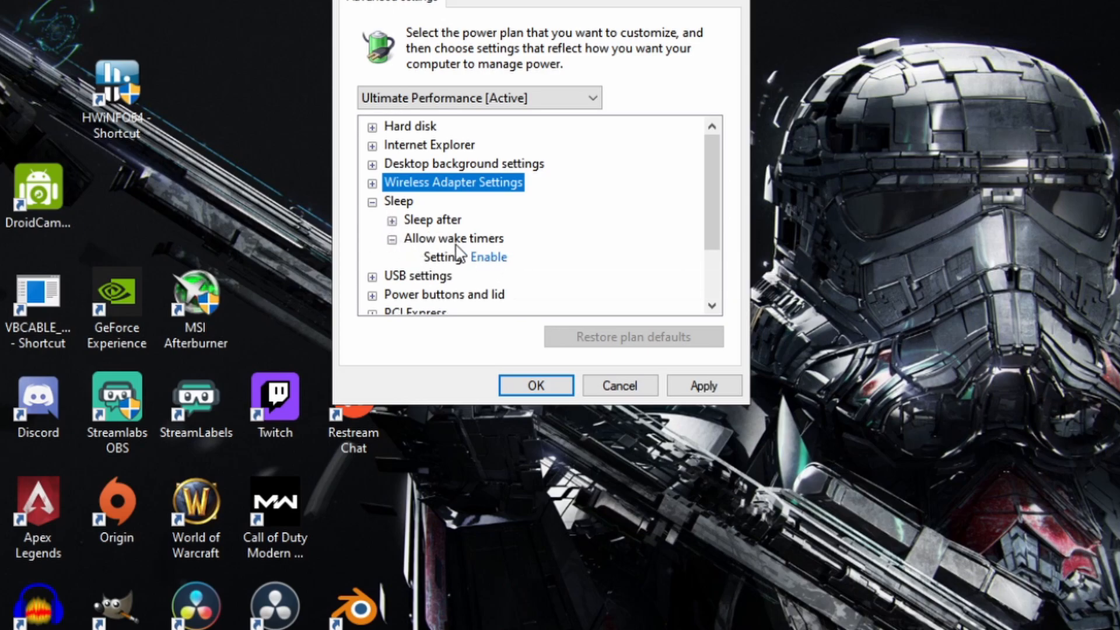
click(371, 202)
Step: Check the USB selective suspend setting and the Power button action, collapsing both groups
click(371, 221)
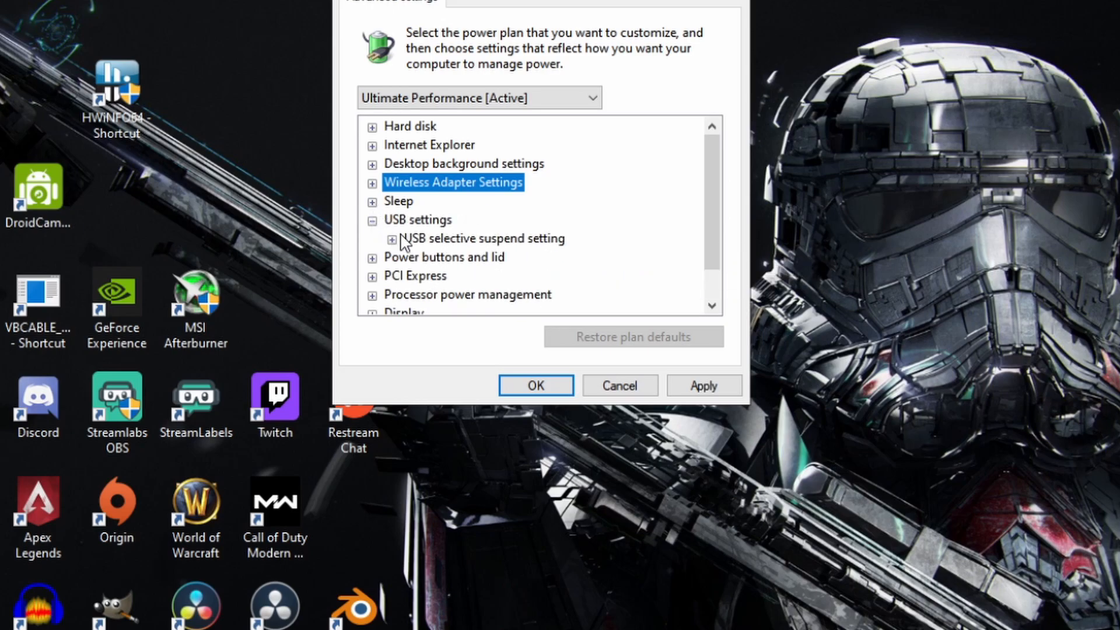
click(392, 239)
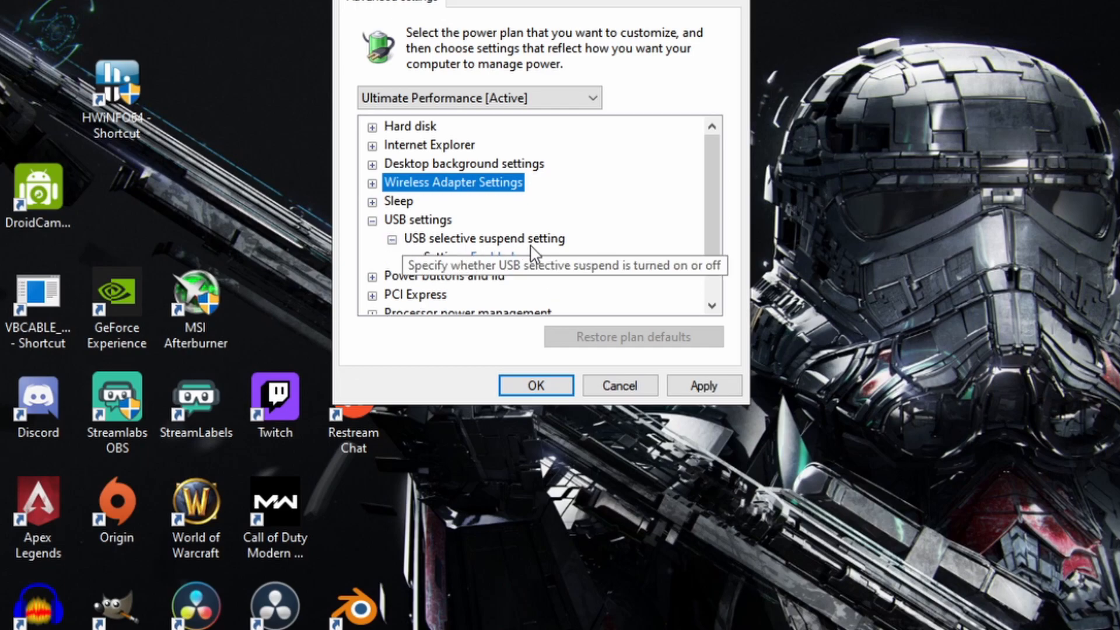
click(371, 220)
click(372, 239)
click(392, 258)
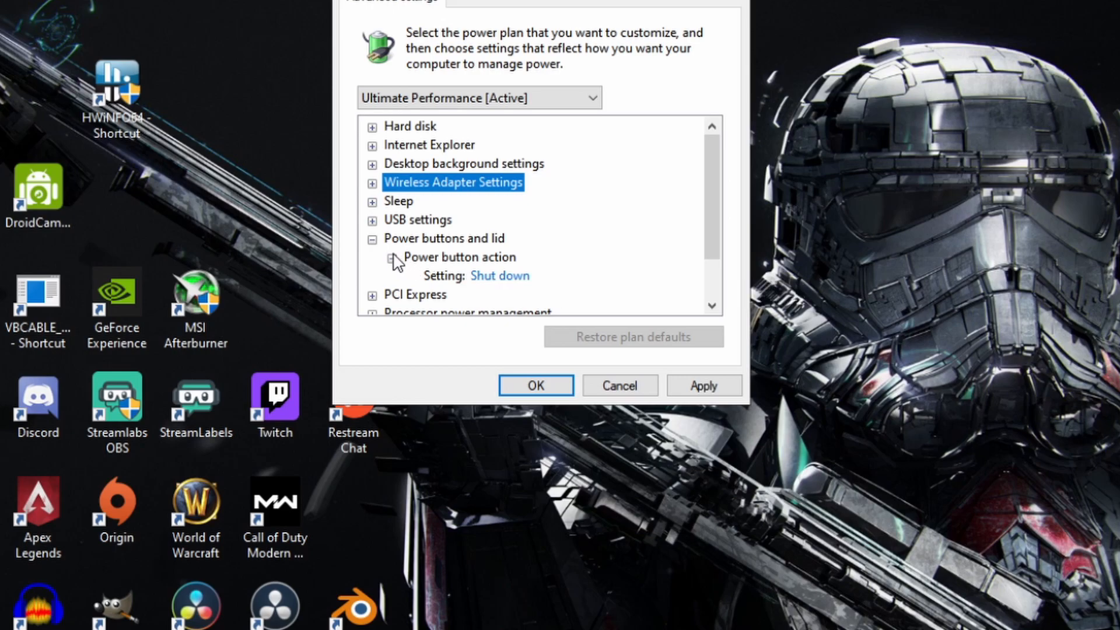
click(372, 239)
Step: Set Link State Power Management under PCI Express to Off and collapse the group
click(373, 259)
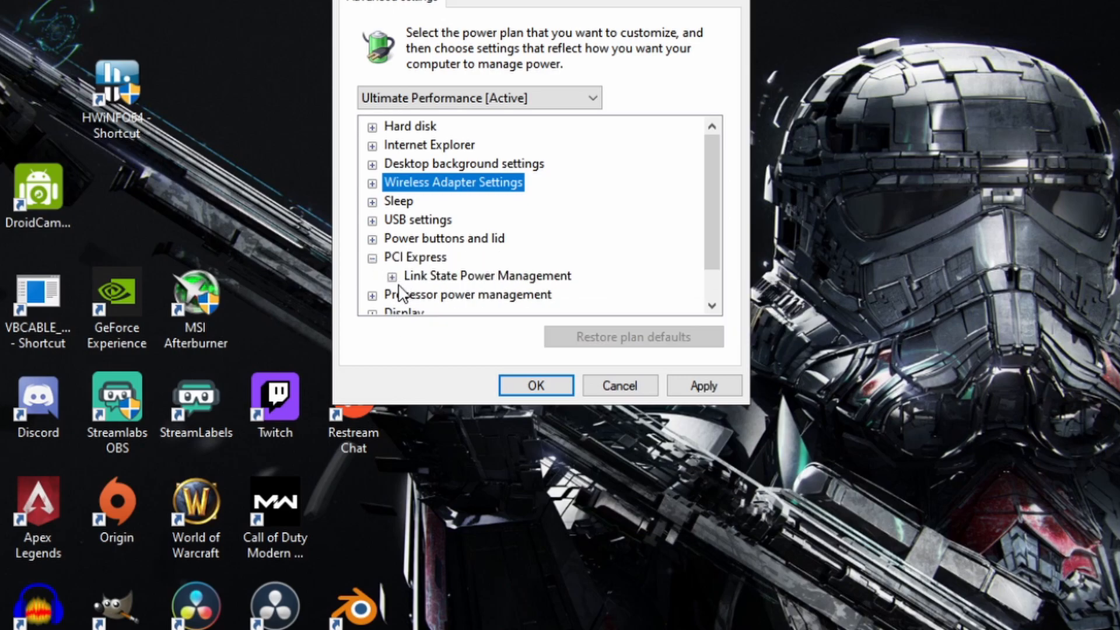
click(391, 277)
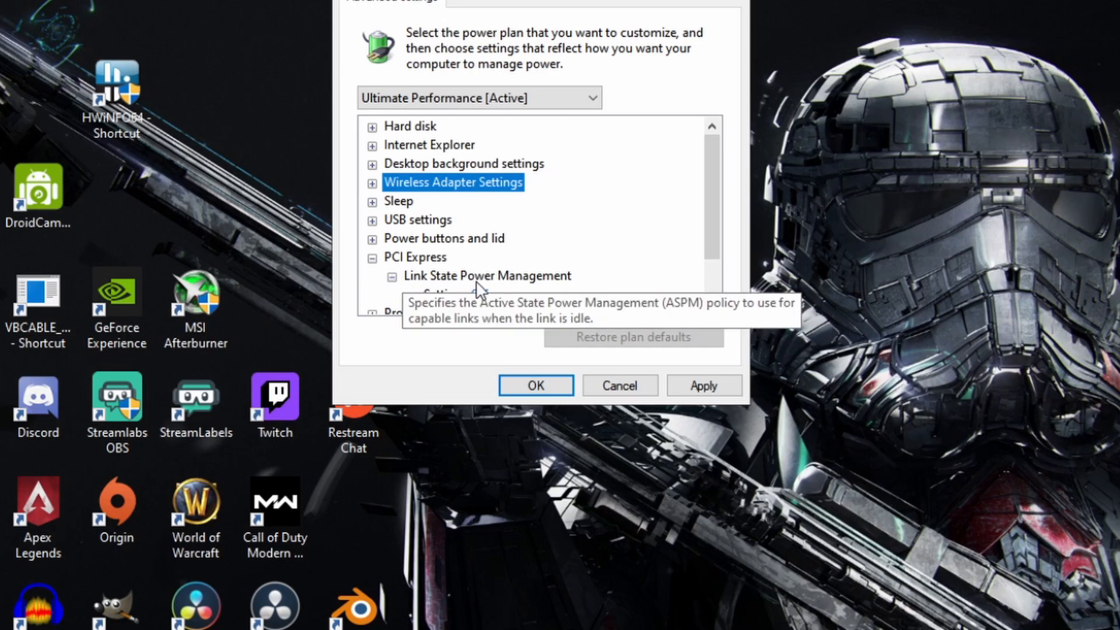
scroll(548, 285, down, 1)
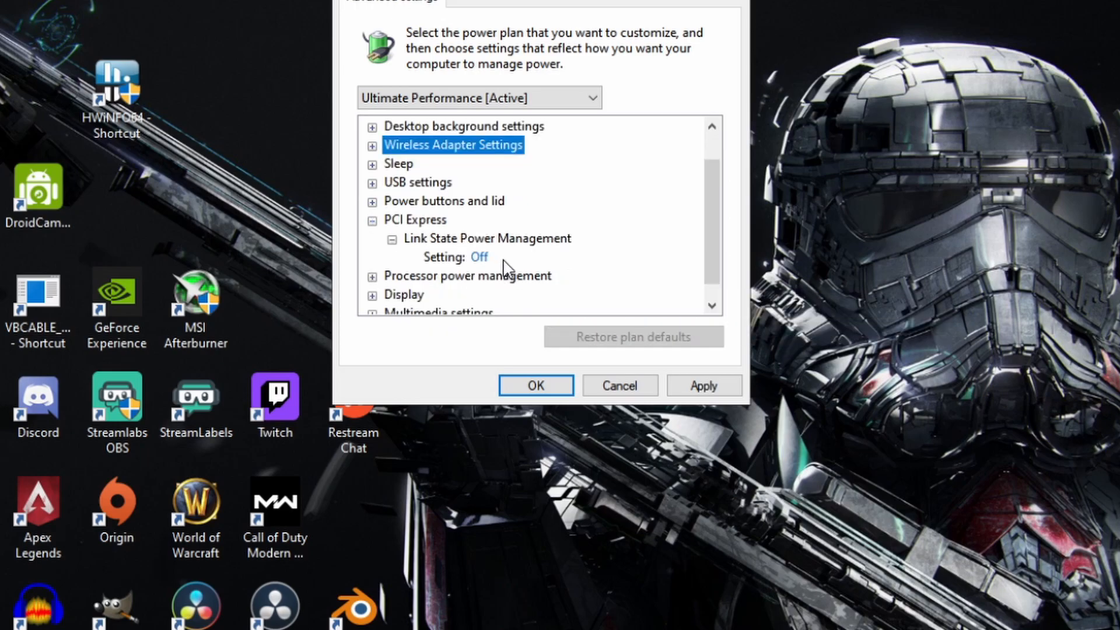
click(484, 258)
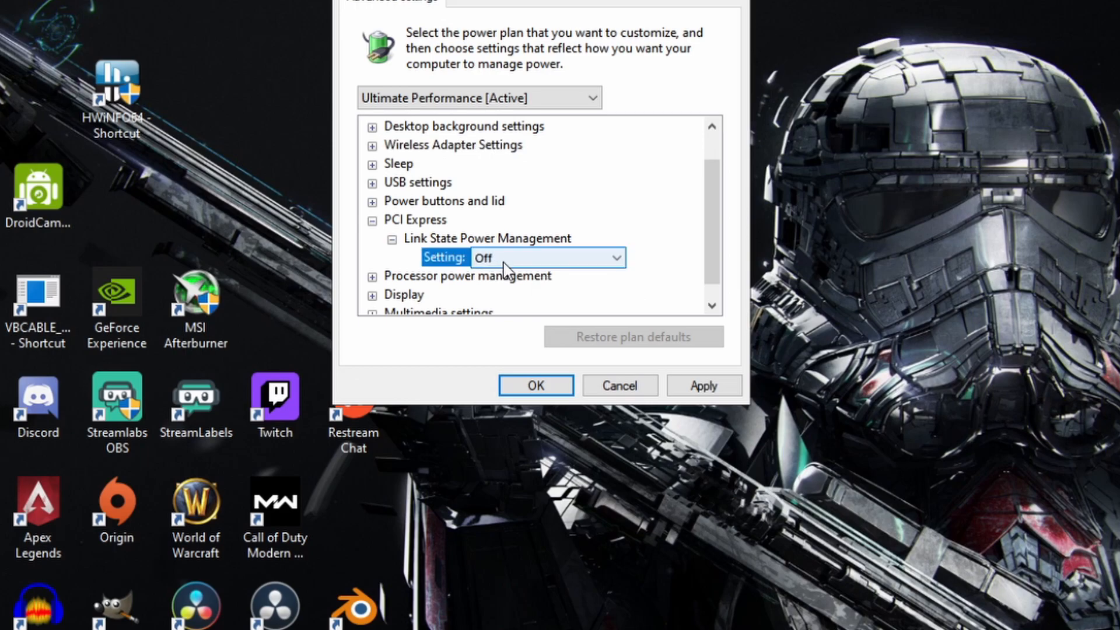
click(503, 261)
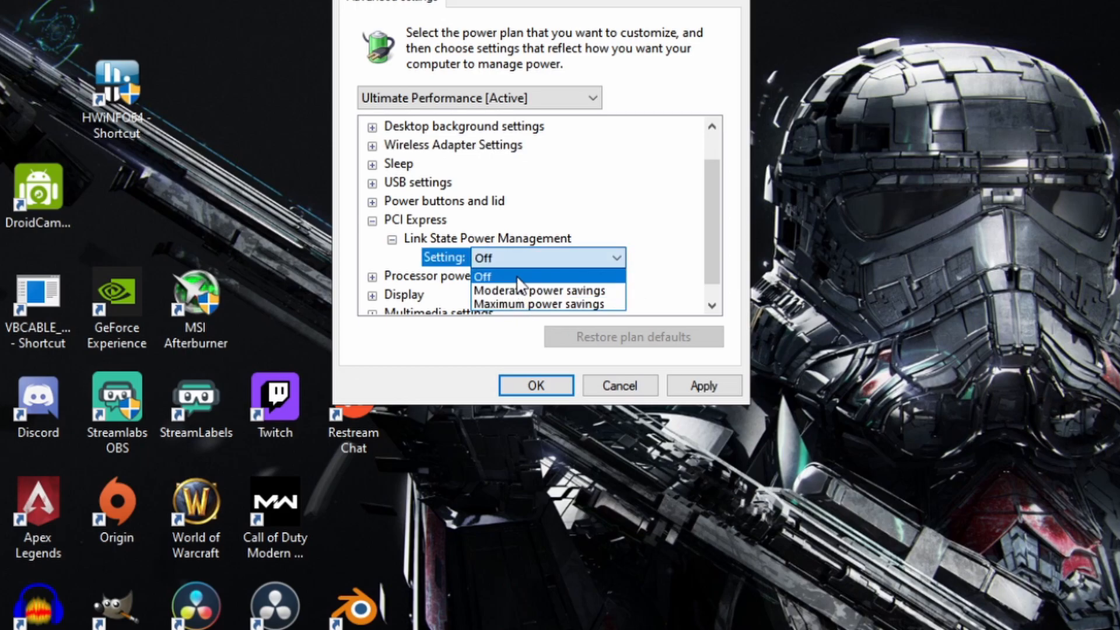
click(519, 276)
click(392, 240)
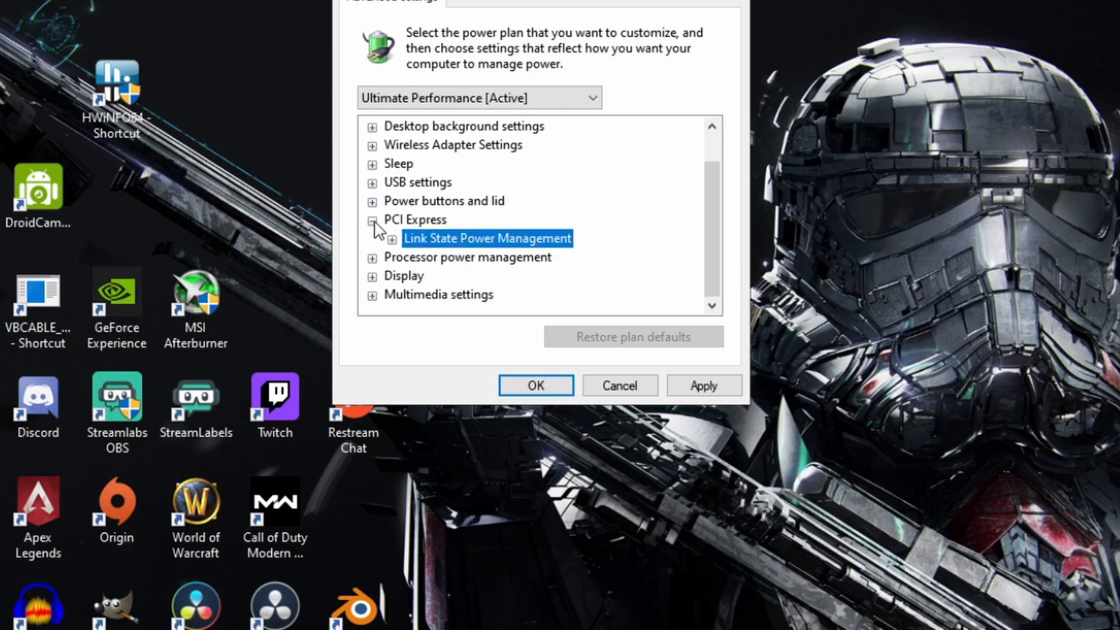
click(372, 221)
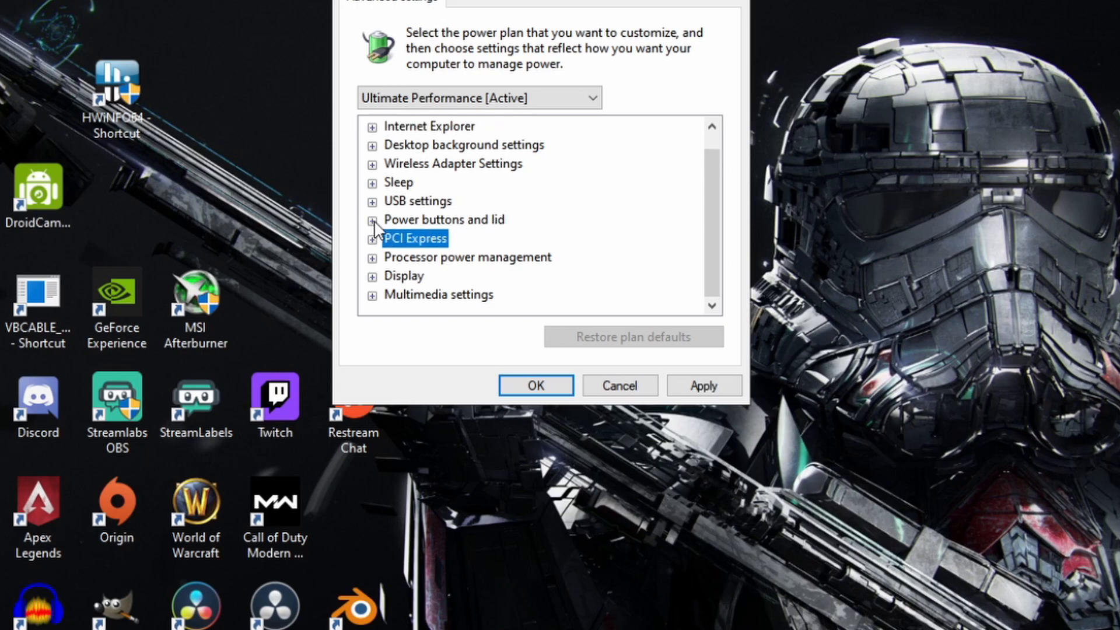
Step: Review the minimum processor state, maximum processor state and system cooling policy under Processor power management
click(372, 258)
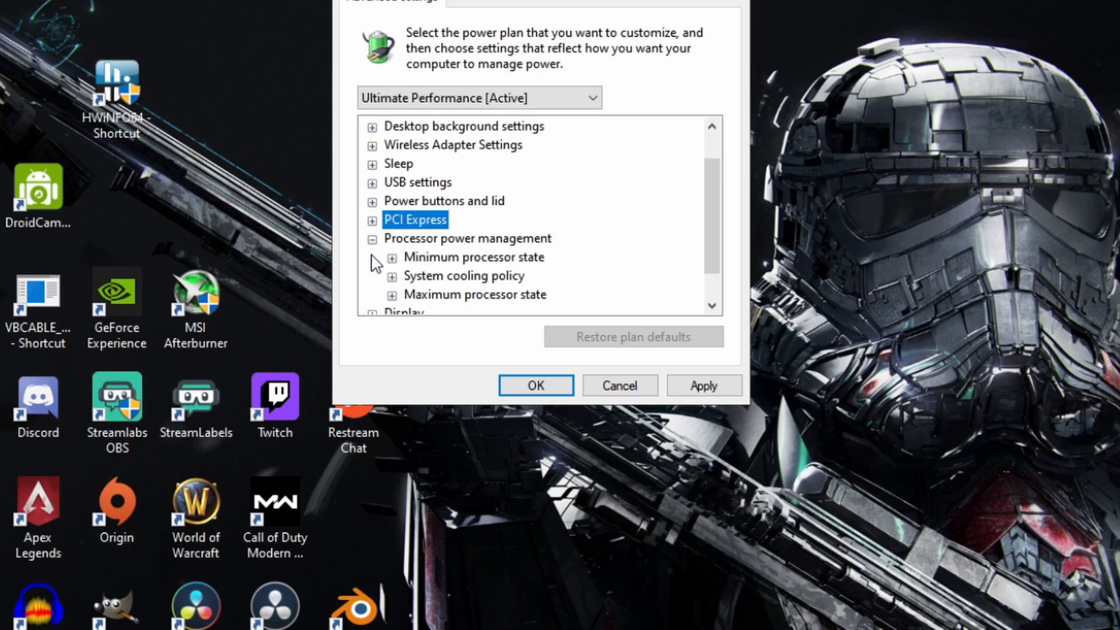
click(392, 258)
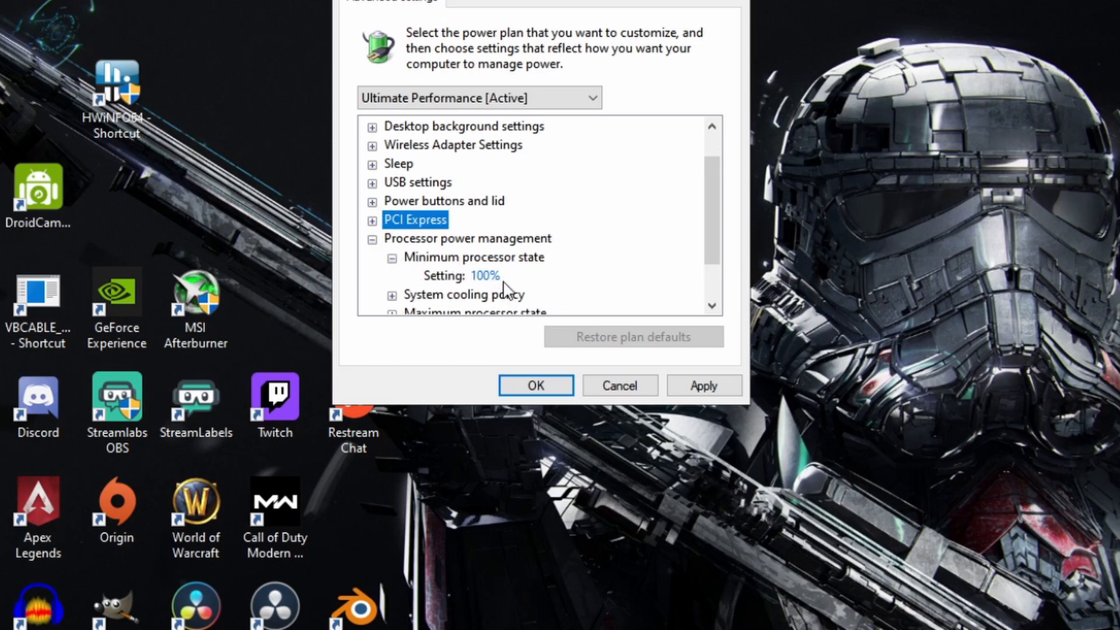
click(392, 257)
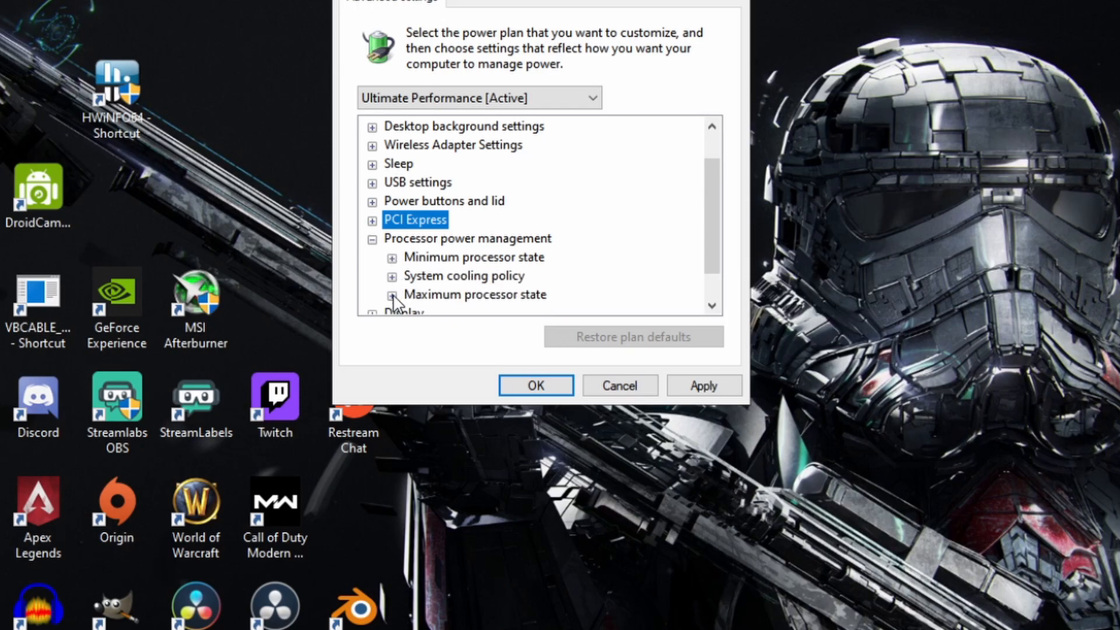
click(392, 295)
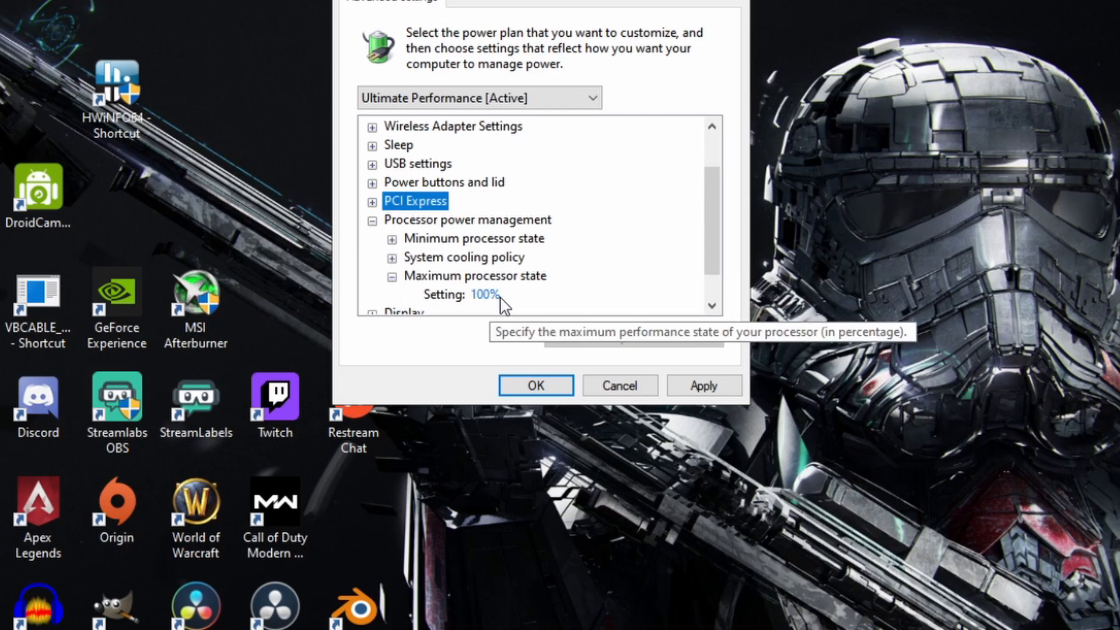
click(391, 276)
click(392, 257)
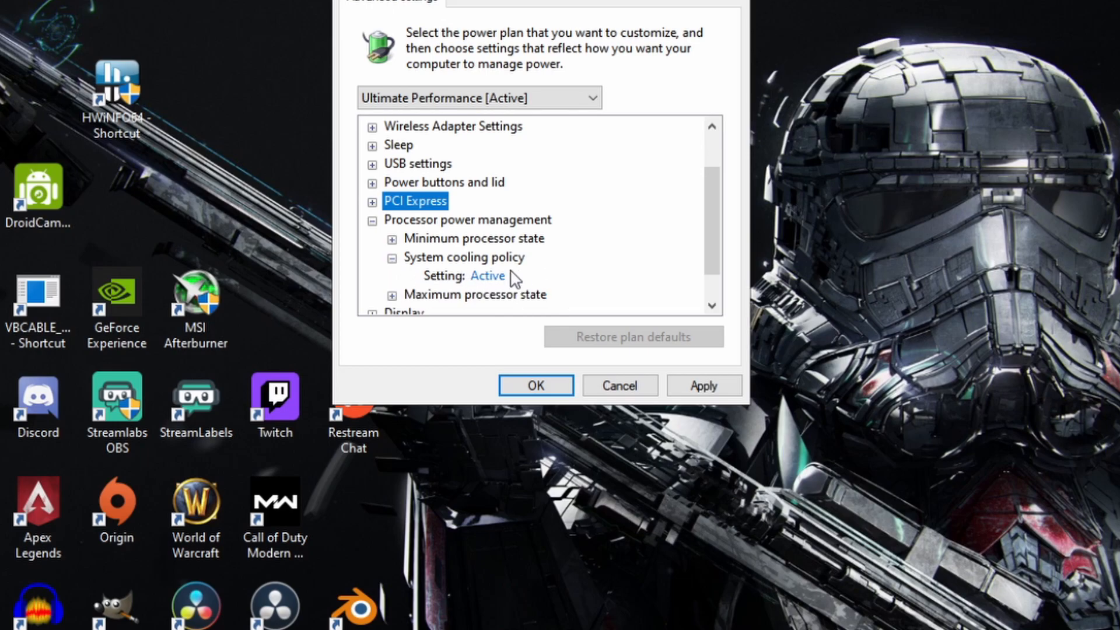
click(392, 258)
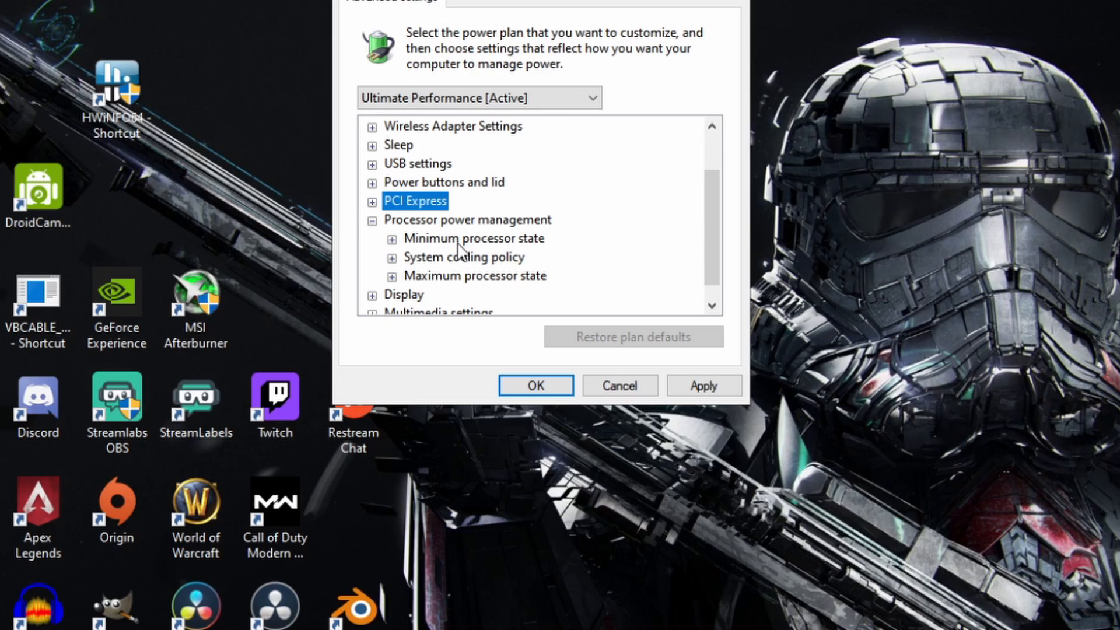
click(392, 239)
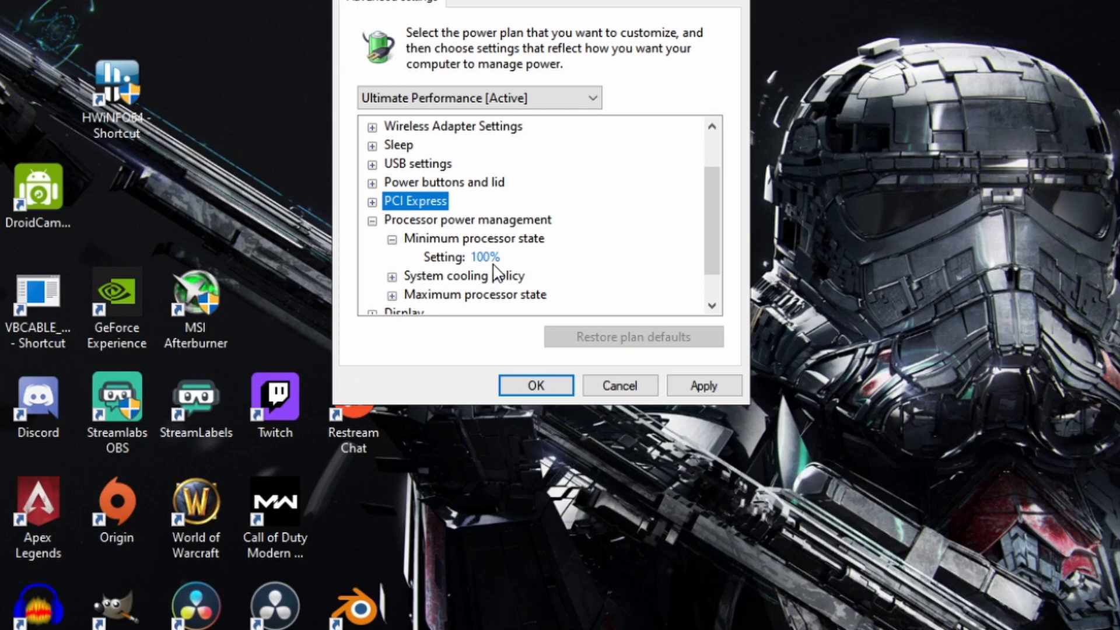
click(392, 239)
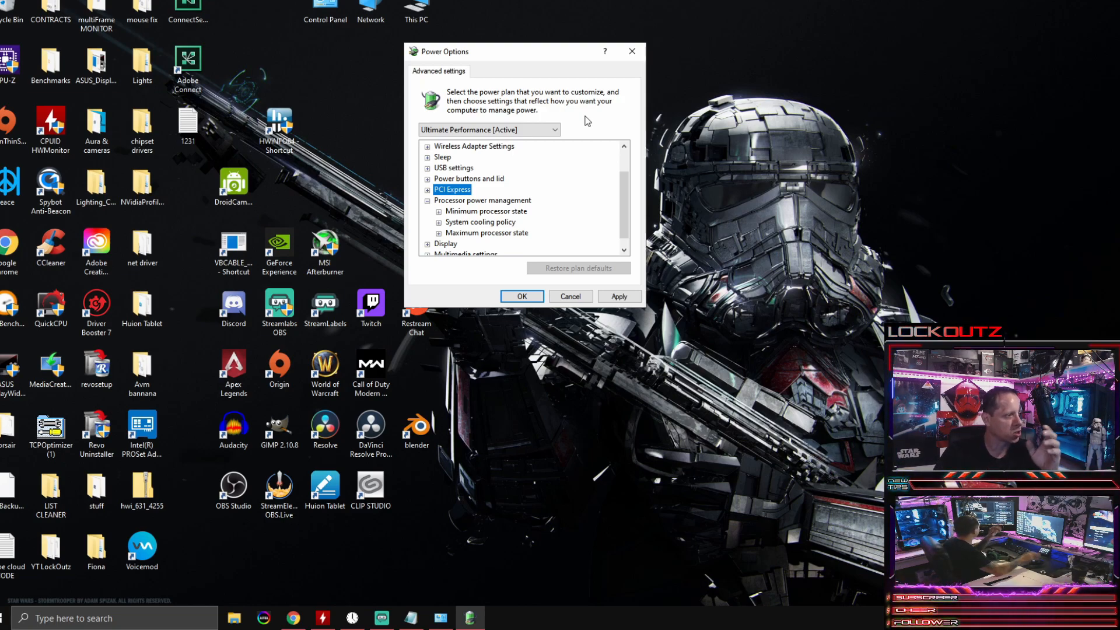
Step: Switch to CPUID HWMonitor and arrange its window side by side with the Power Options dialog
click(330, 625)
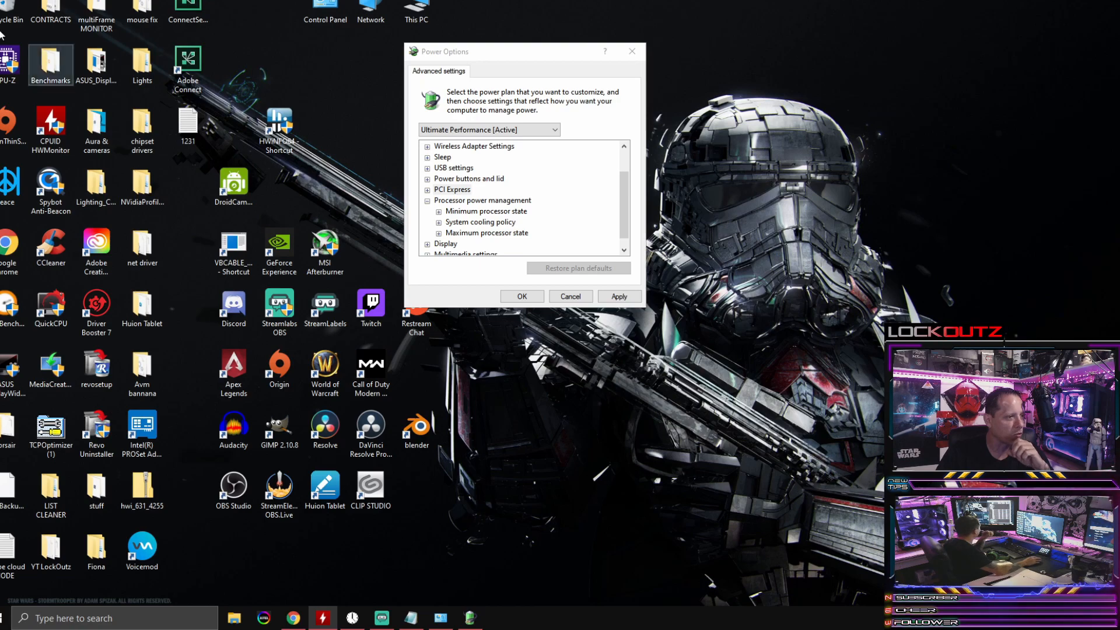
drag(0, 80, 399, 28)
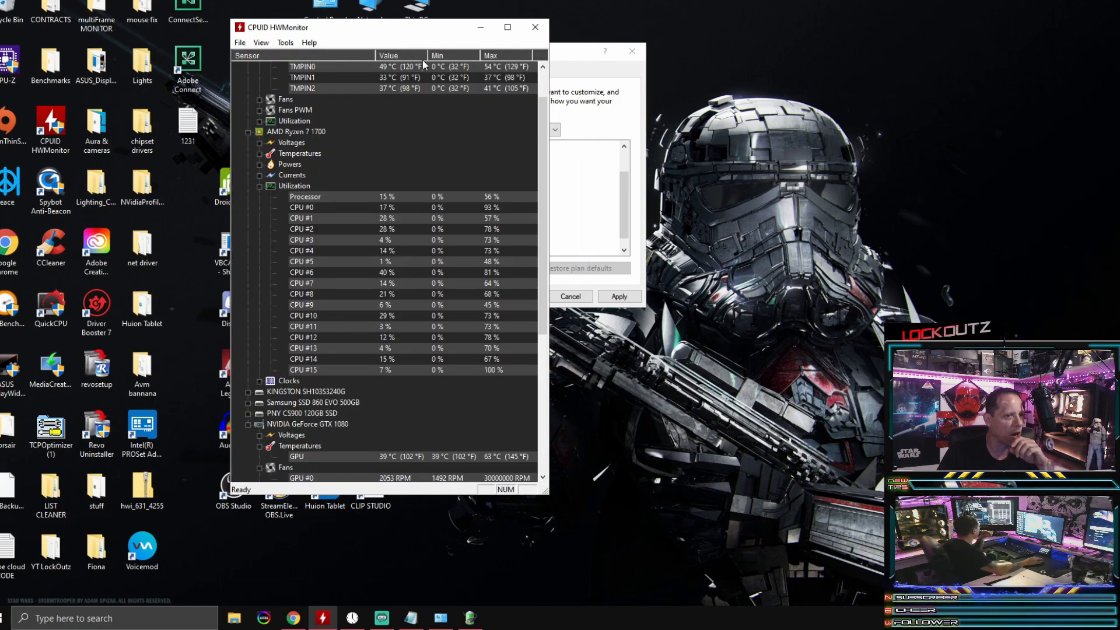
drag(564, 57, 709, 45)
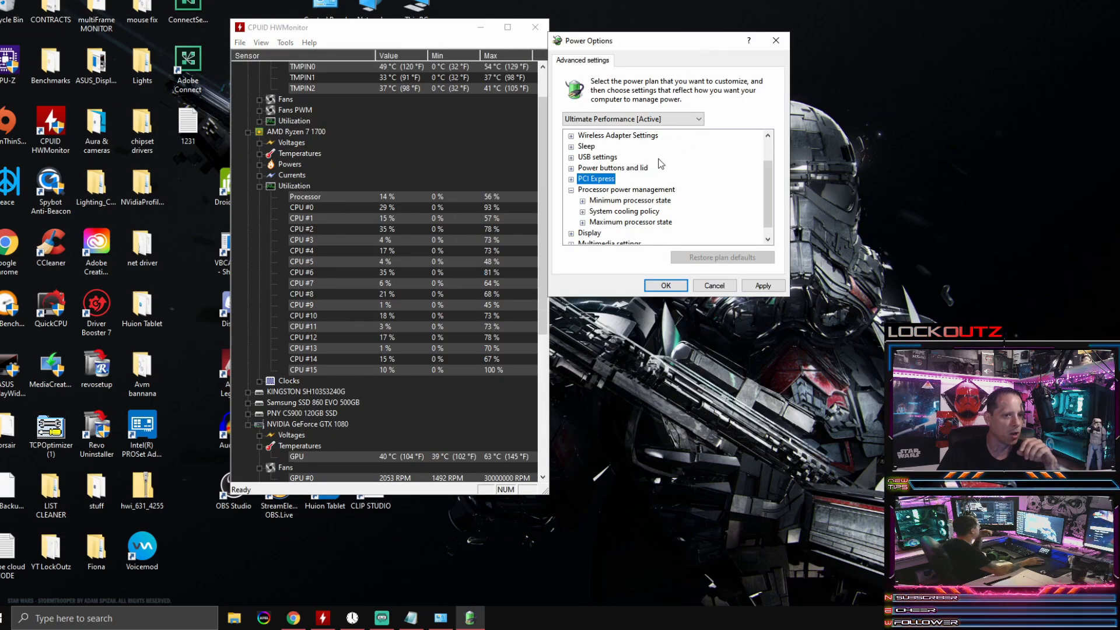
click(582, 201)
click(581, 201)
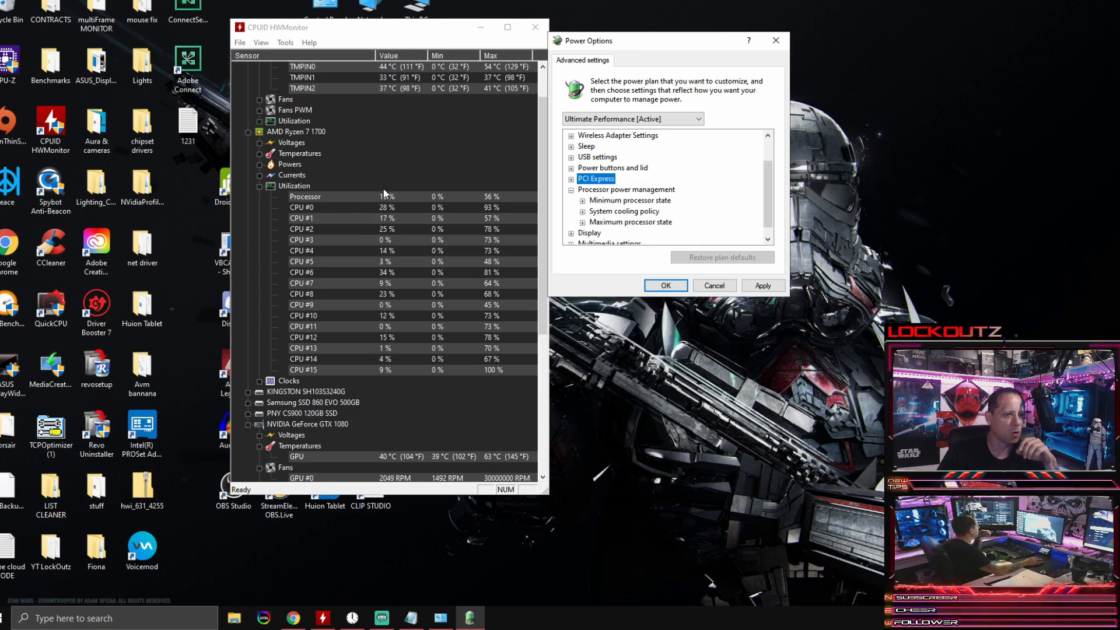
Step: Expand the Clocks readings of the AMD Ryzen 7 1700 in HWMonitor and examine the core speeds
scroll(373, 115, up, 1)
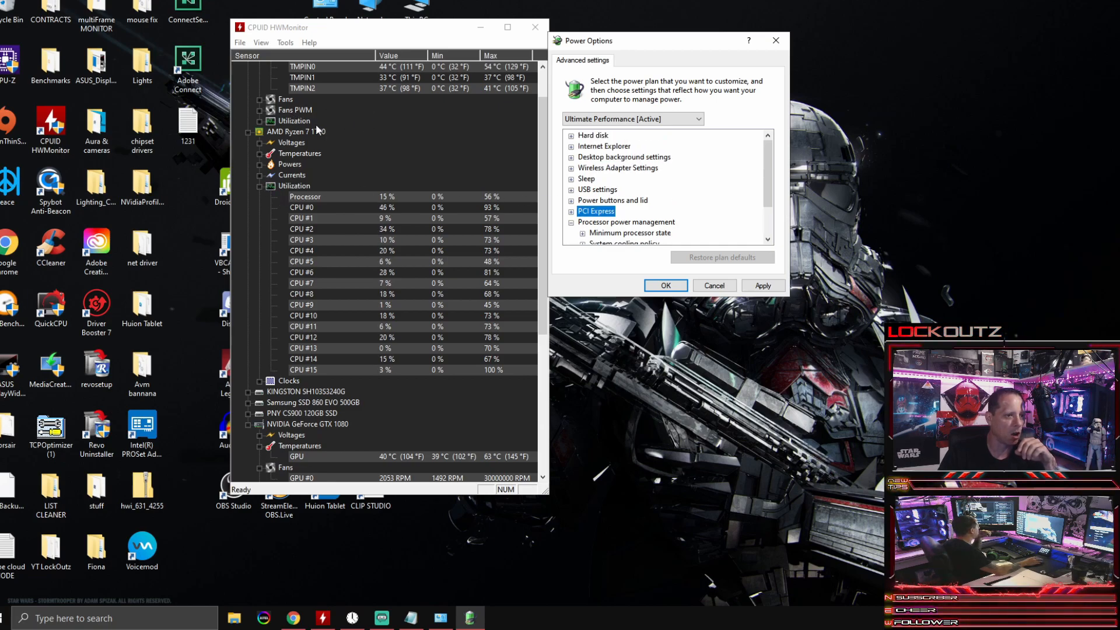
click(261, 122)
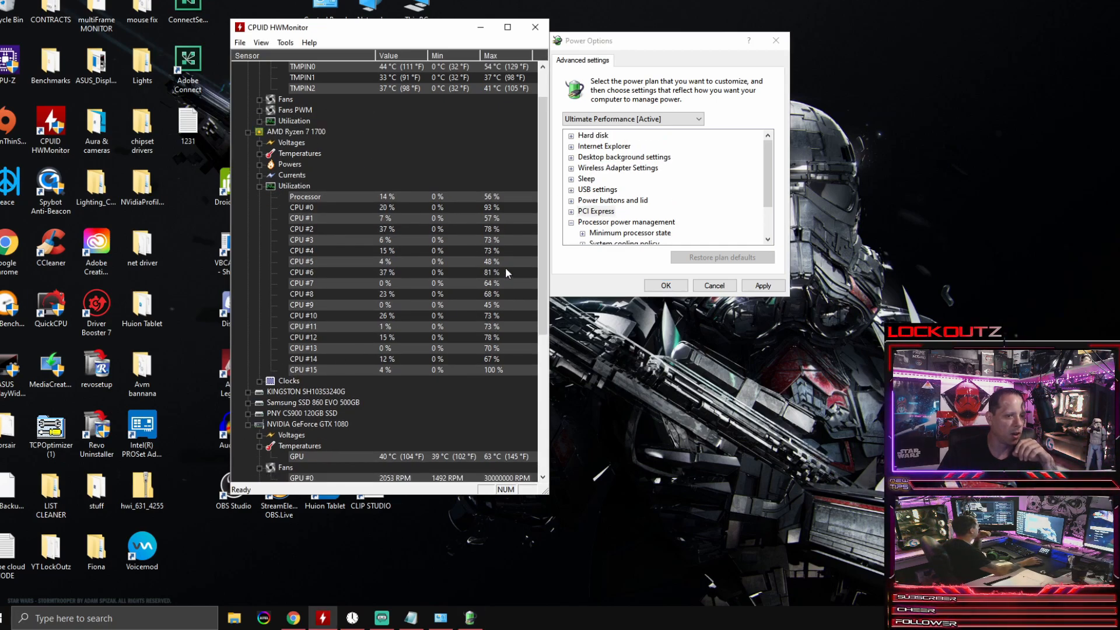
click(260, 380)
scroll(458, 346, down, 3)
scroll(458, 341, down, 3)
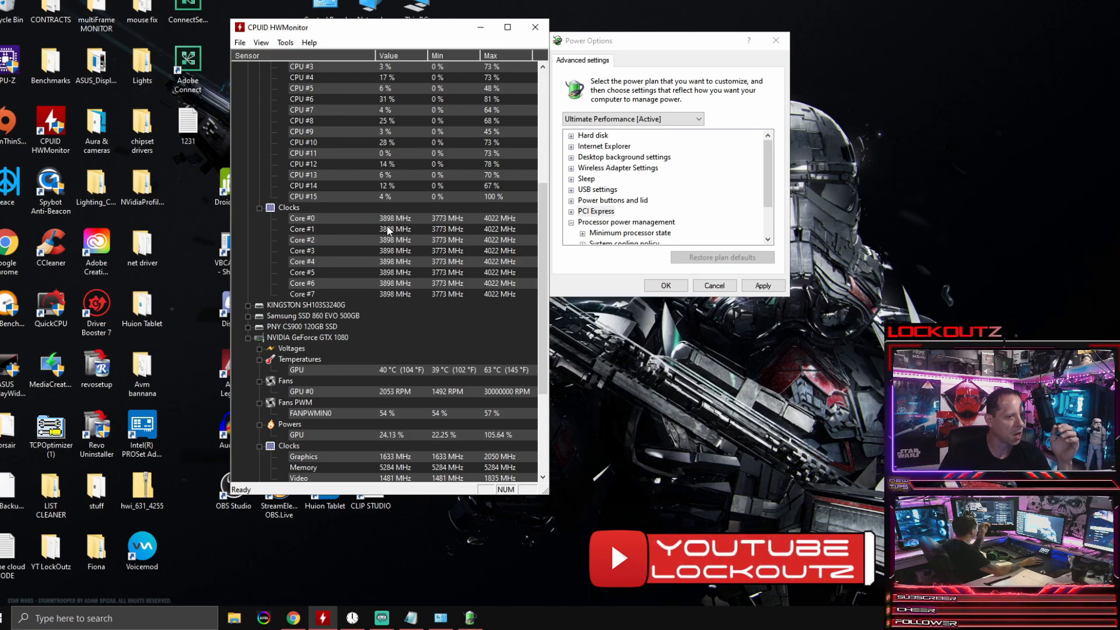
Step: Examine the Ryzen 7 1700 utilization and core clocks, the motherboard temperatures and the GTX 1080 readings in HWMonitor
scroll(388, 227, up, 3)
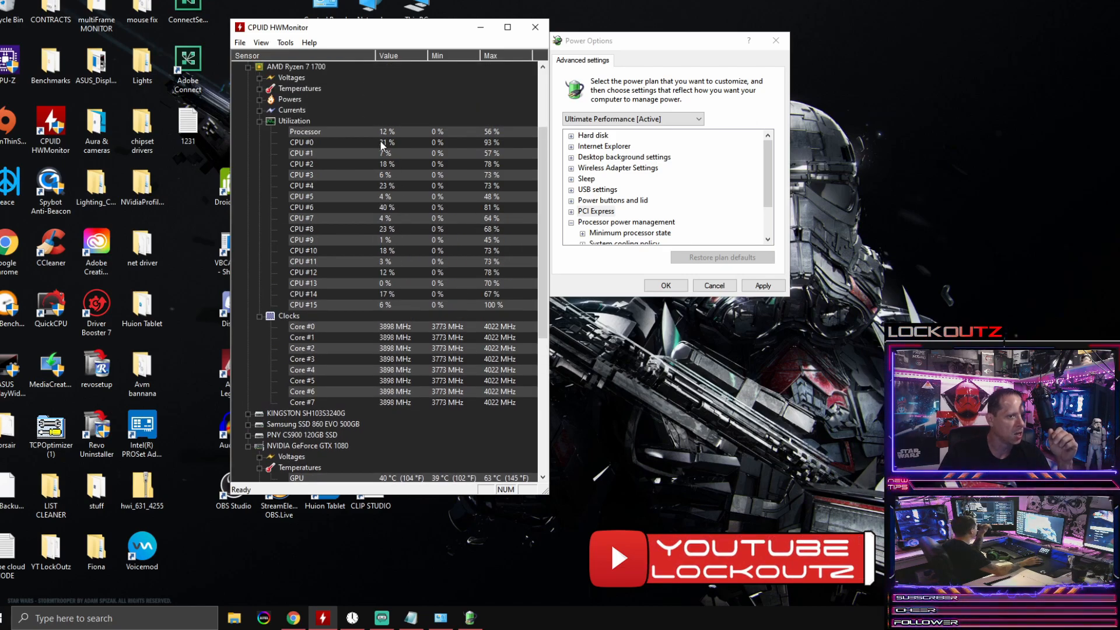
scroll(390, 133, up, 3)
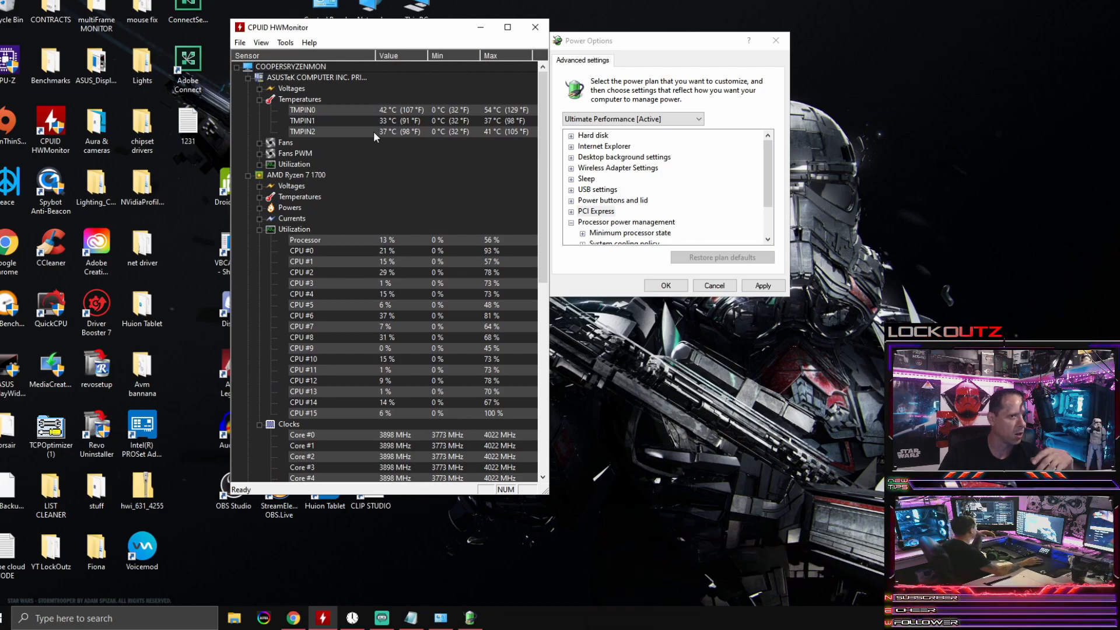
scroll(412, 188, down, 9)
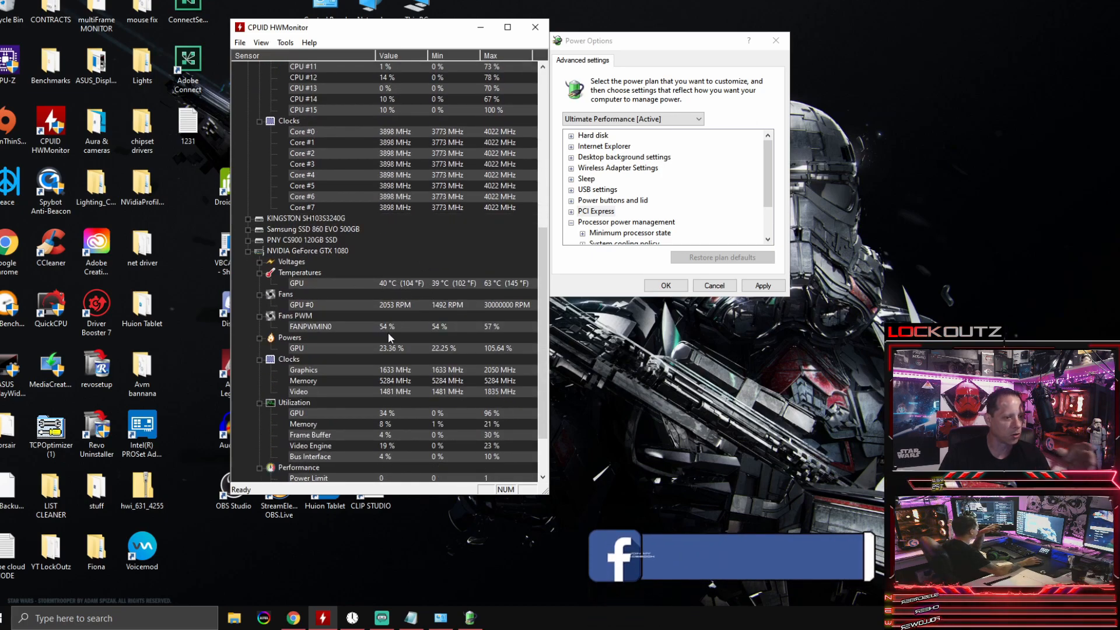
scroll(391, 350, down, 2)
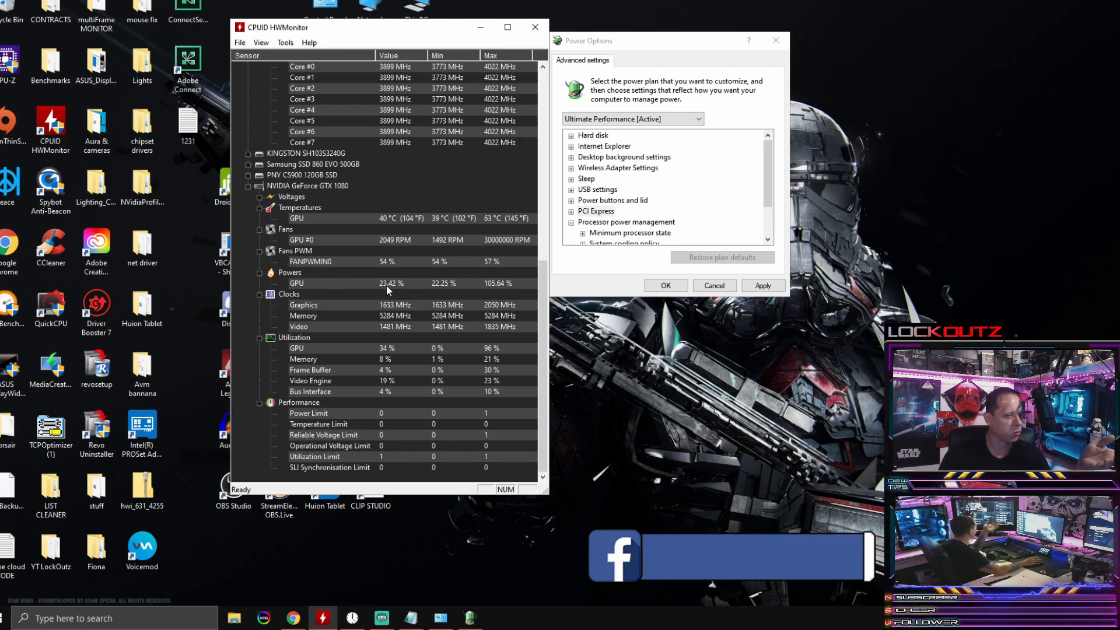
scroll(386, 285, up, 10)
scroll(386, 286, up, 2)
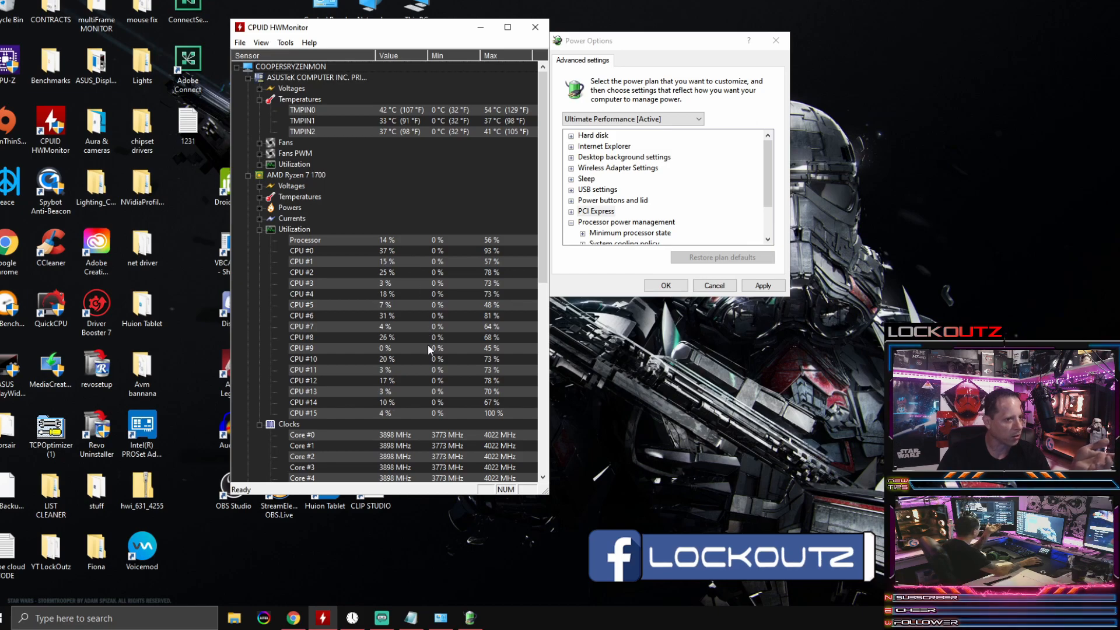
scroll(426, 344, down, 5)
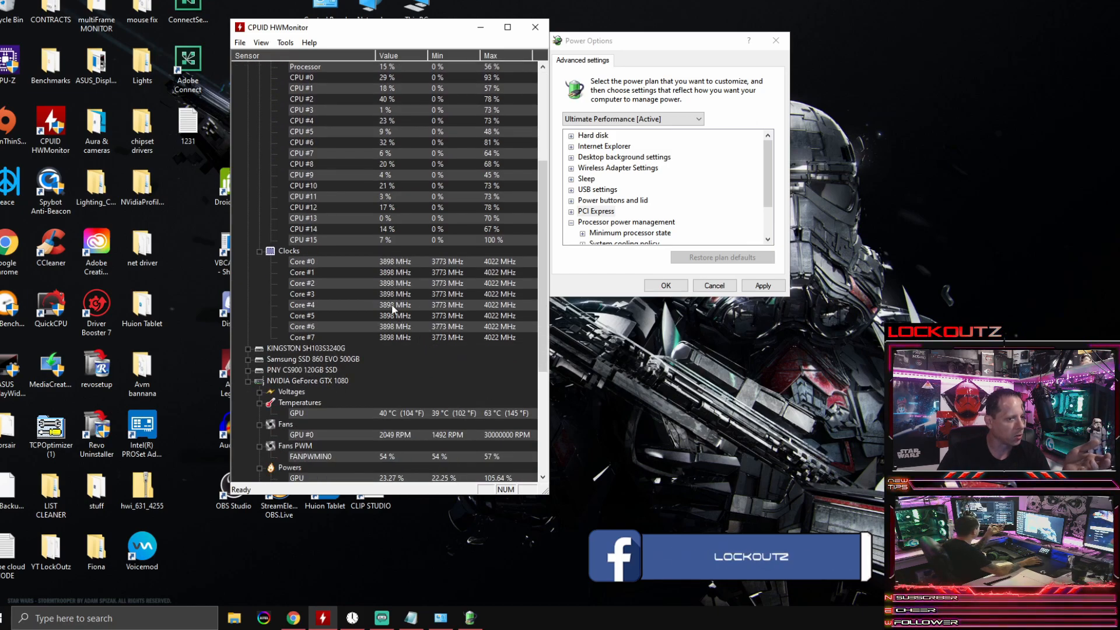
drag(543, 244, 537, 177)
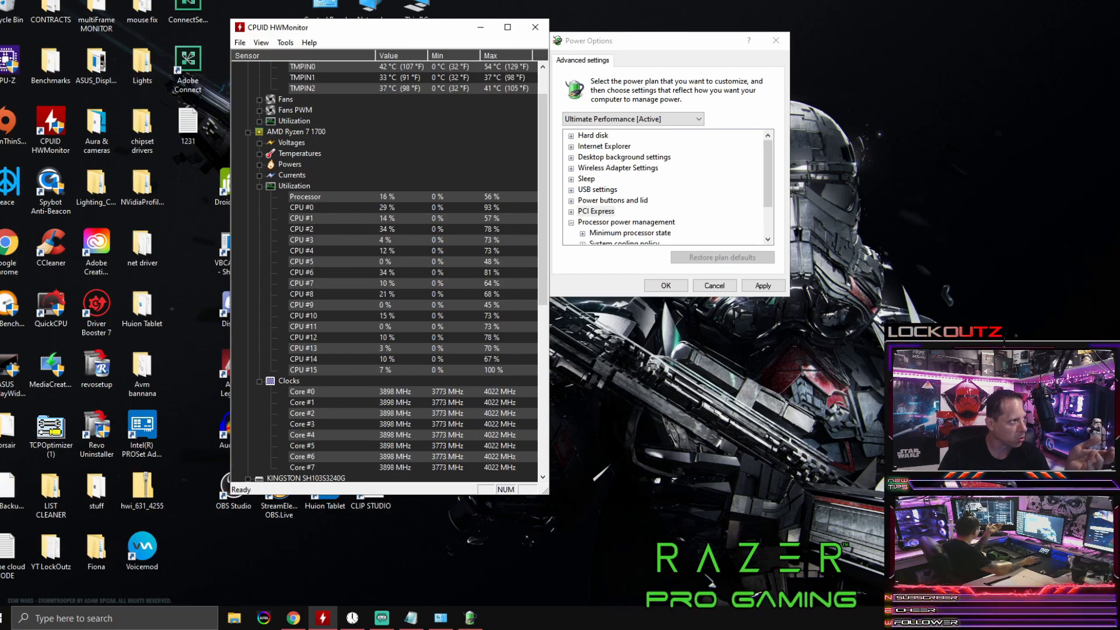
Step: Minimize HWMonitor, reposition the Power Options dialog and collapse the Processor power management group
click(481, 27)
drag(648, 45, 357, 51)
scroll(430, 225, down, 2)
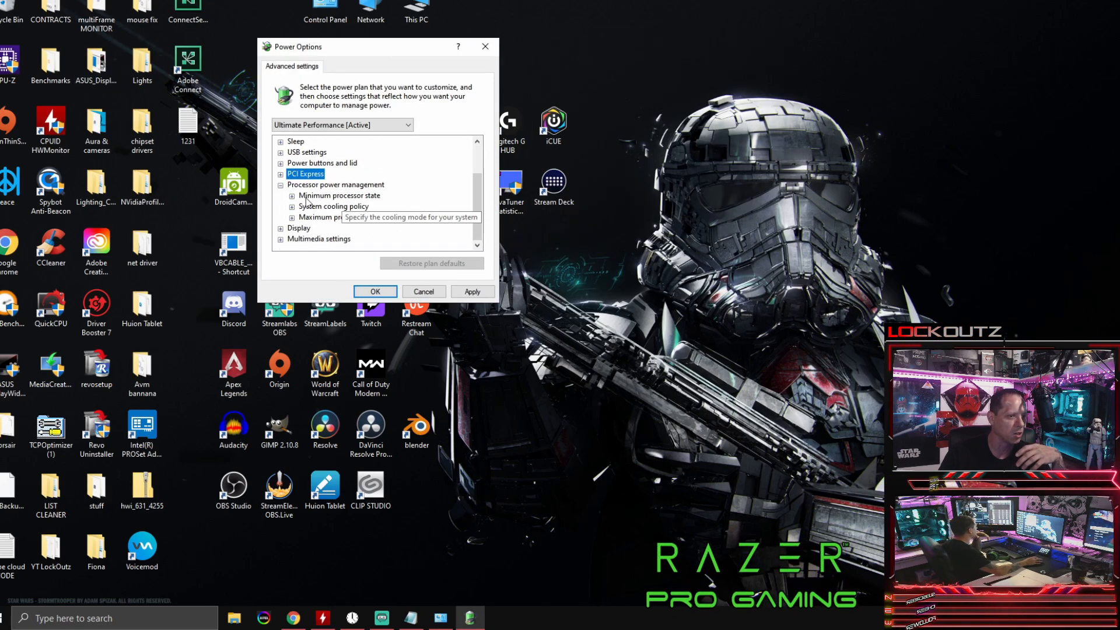
click(280, 185)
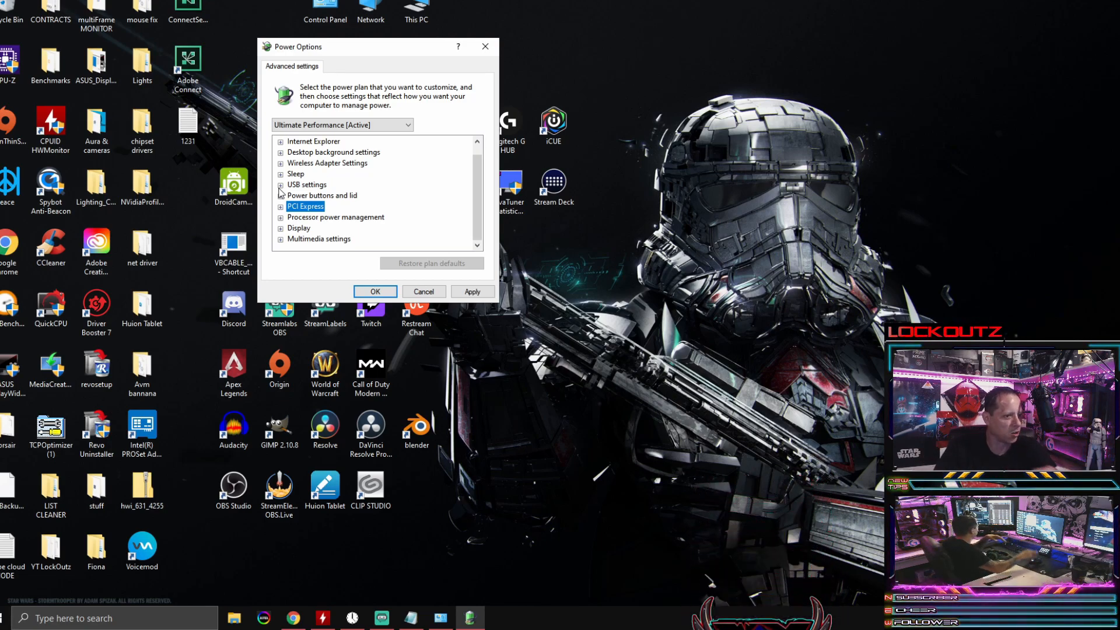
click(281, 217)
click(280, 217)
Step: Review the turn-off-display setting under Display and collapse the group
click(281, 228)
click(292, 239)
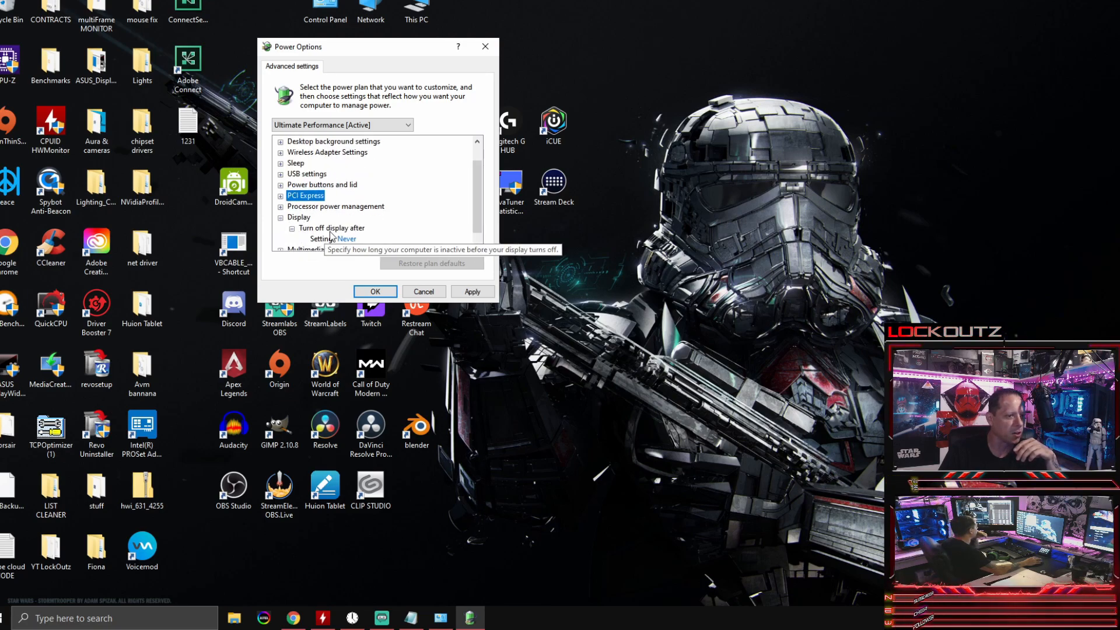
click(280, 217)
Step: Review the media sharing, video playback quality bias and video playing options under Multimedia settings, then collapse the group
click(280, 238)
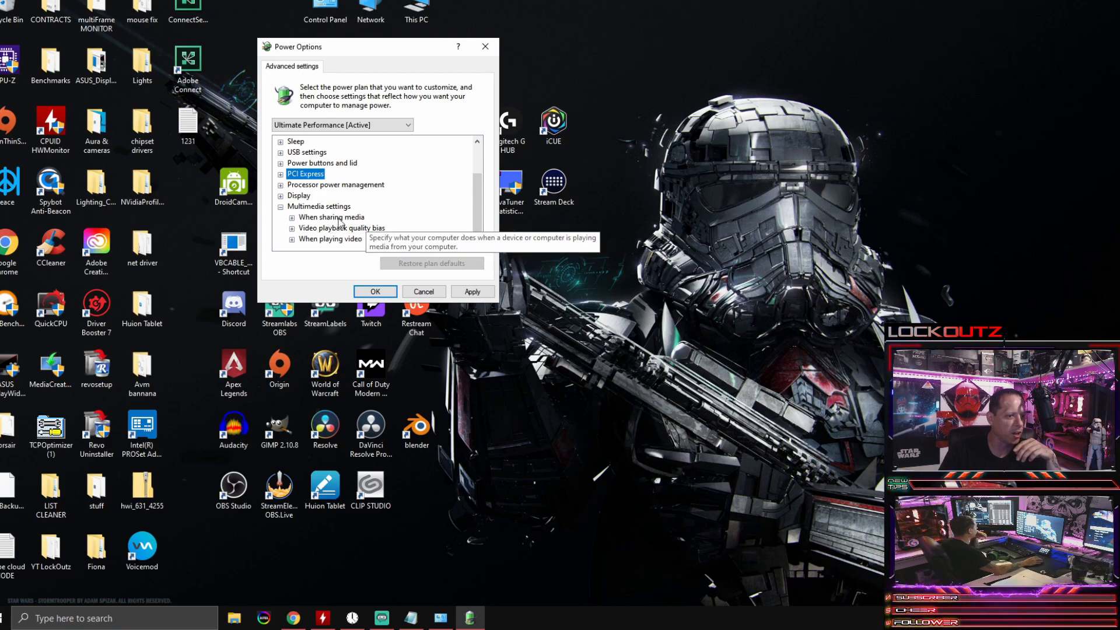
click(292, 217)
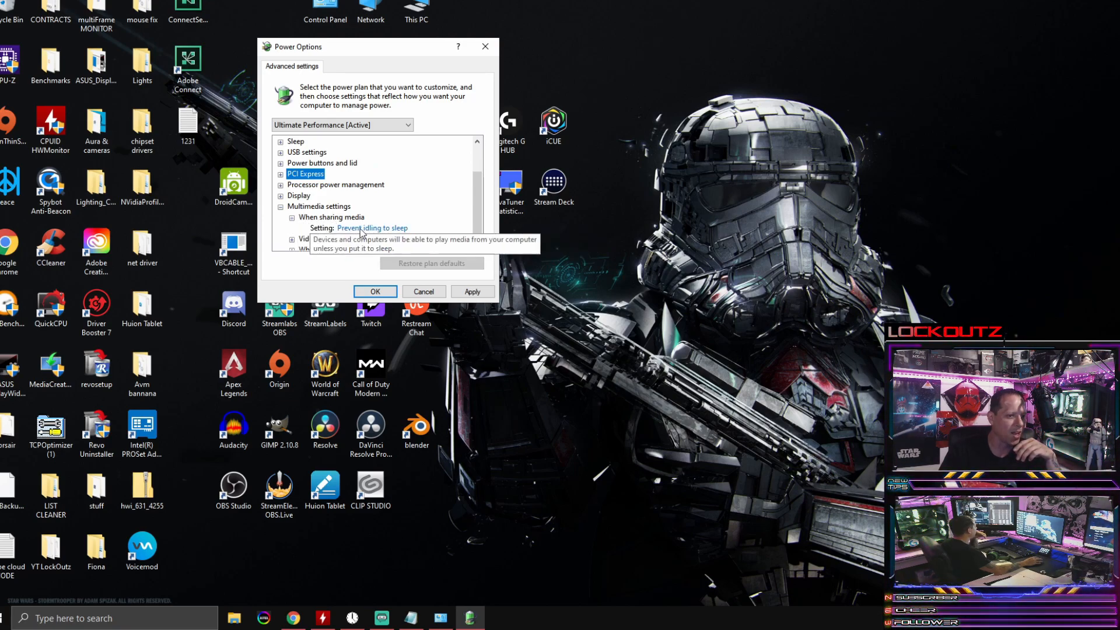
click(292, 217)
click(292, 228)
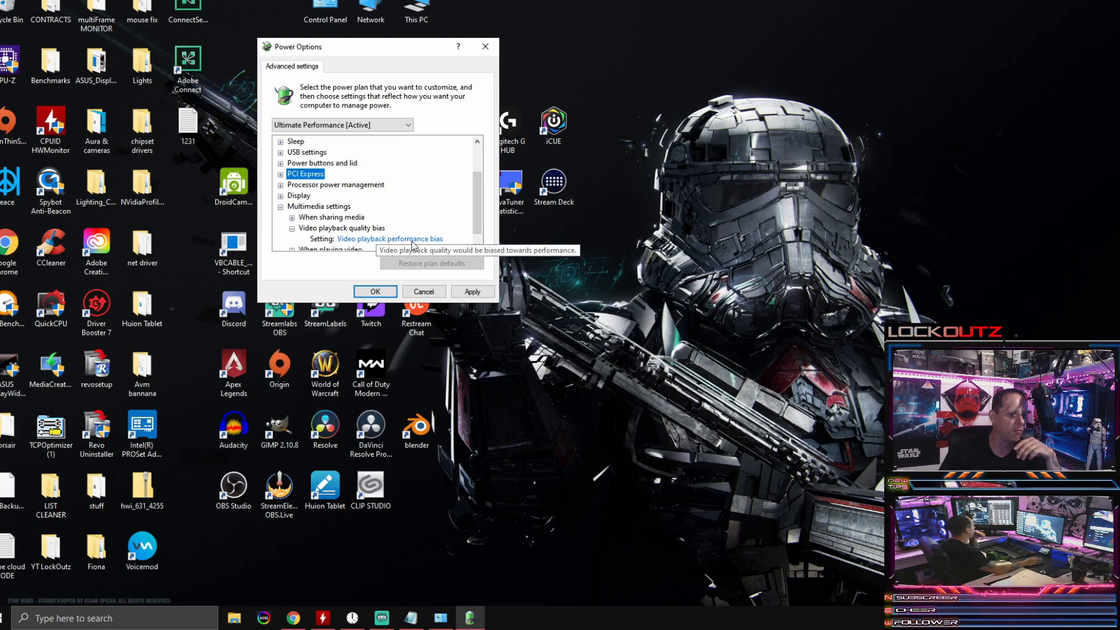
click(291, 228)
click(292, 239)
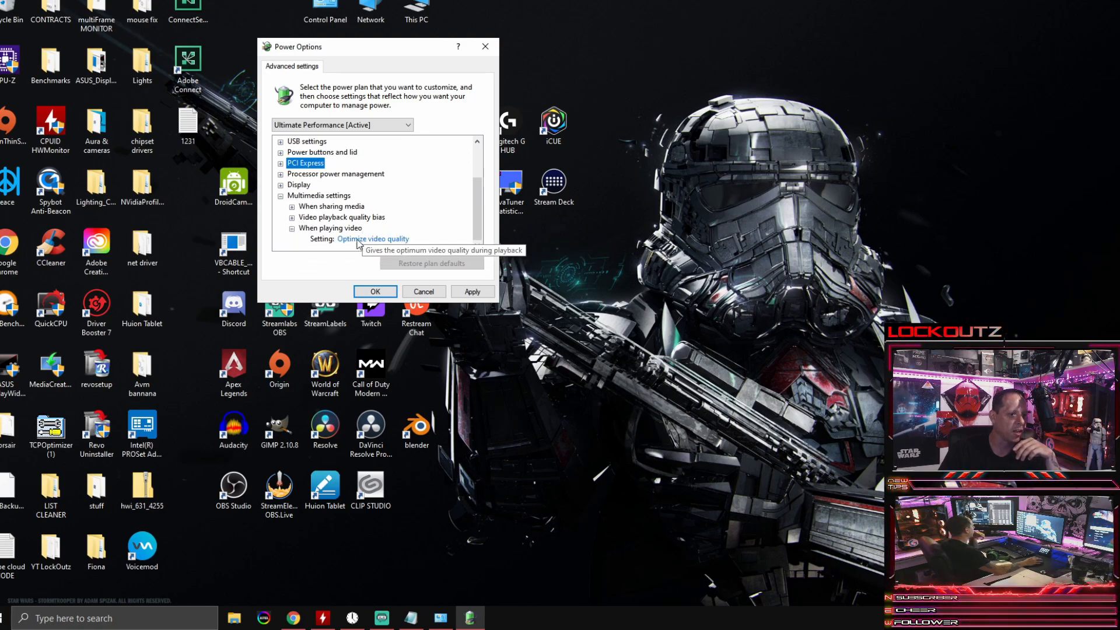
click(291, 228)
click(281, 207)
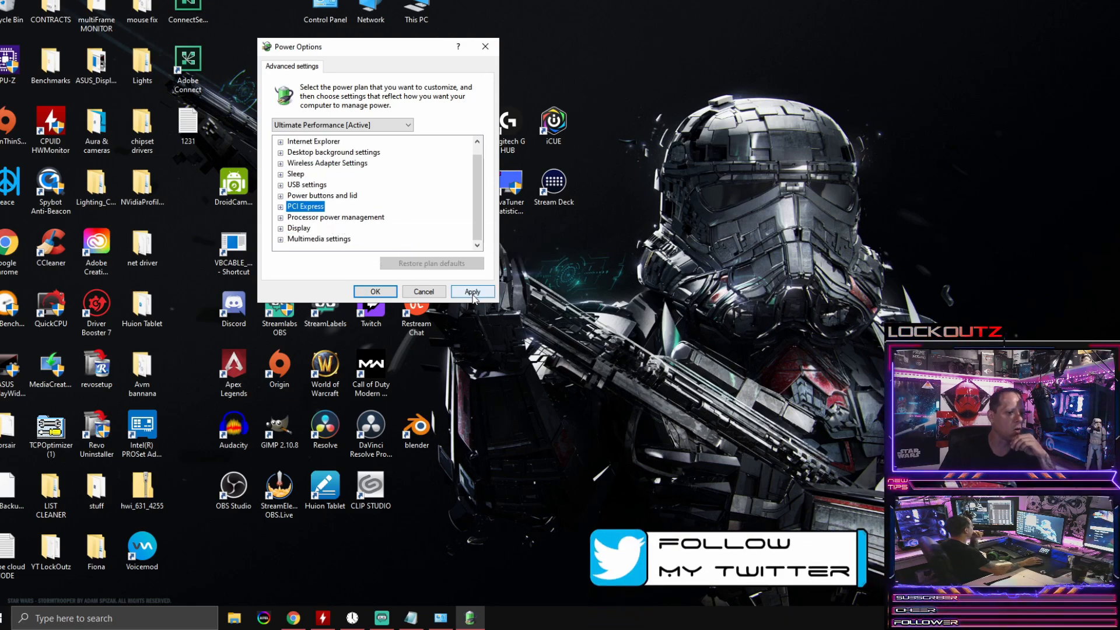
Step: Accept the advanced power plan settings and close the Power Options dialog
click(375, 291)
right_click(635, 181)
click(606, 214)
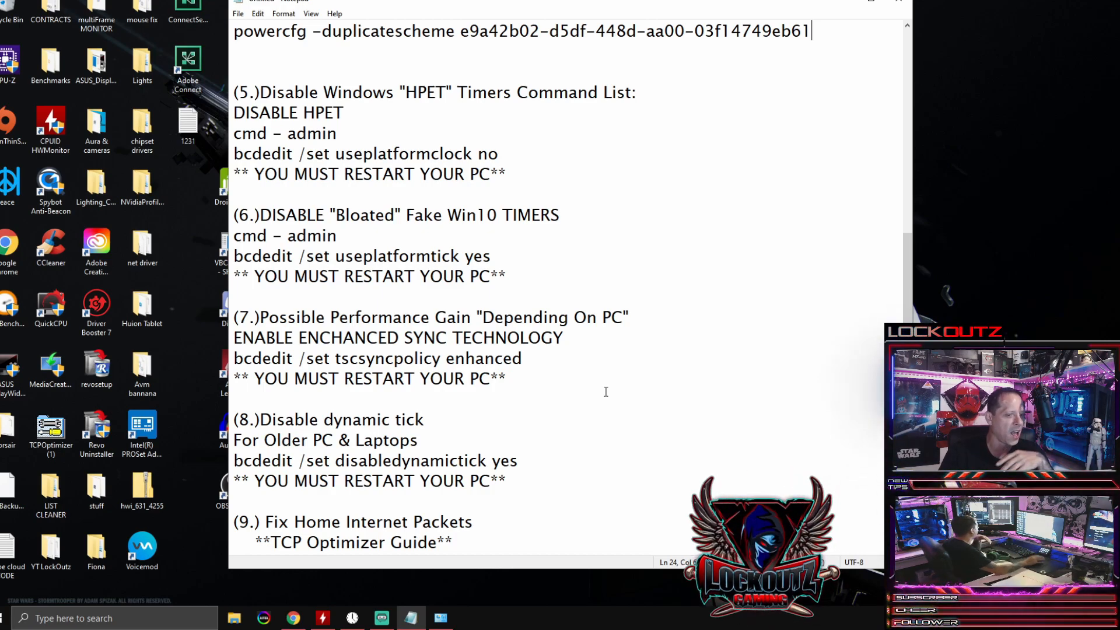
Step: Bring up the Set Timer Resolution window, minimize the Notepad notes and move the timer window to a clear spot on the desktop
click(352, 618)
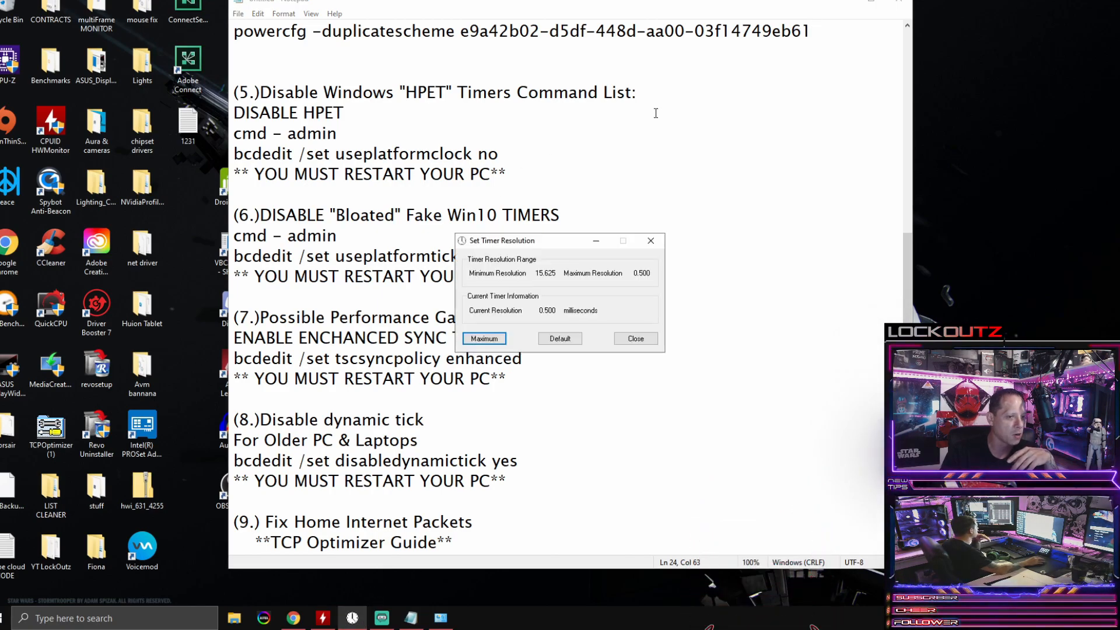
click(845, 2)
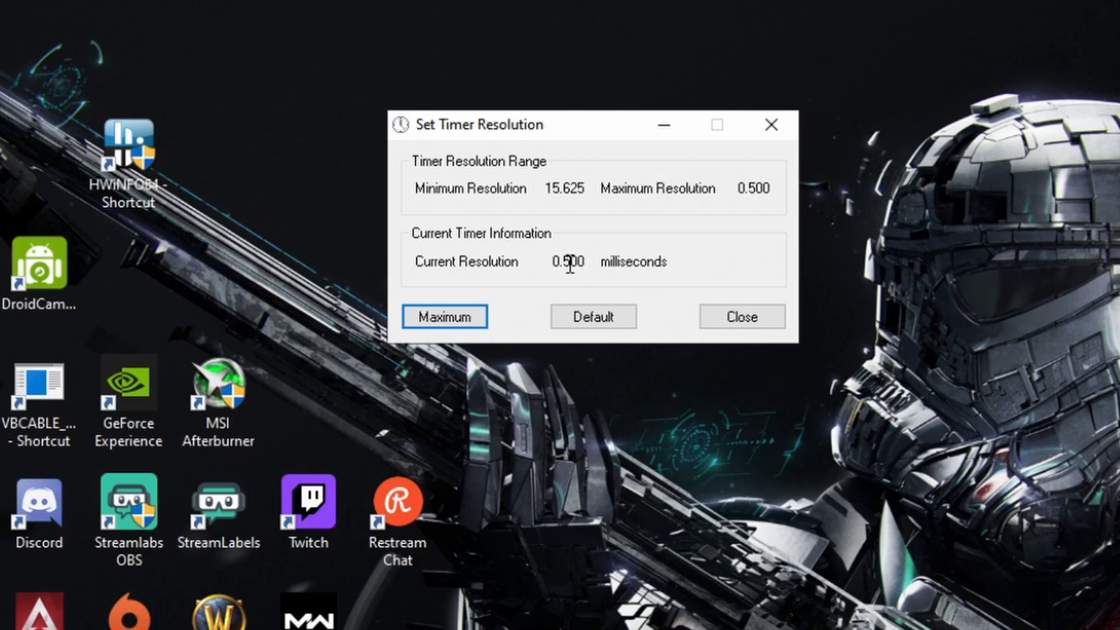
click(542, 309)
Step: Examine the current resolution value in the Set Timer Resolution window, then minimize the window
drag(554, 260, 566, 274)
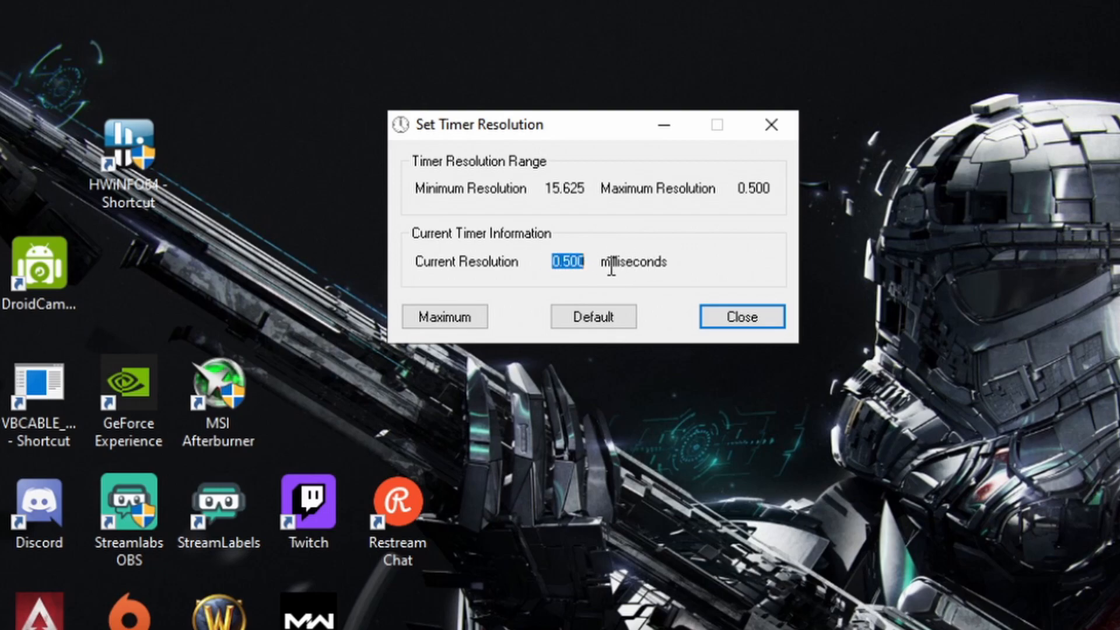
drag(648, 270, 554, 265)
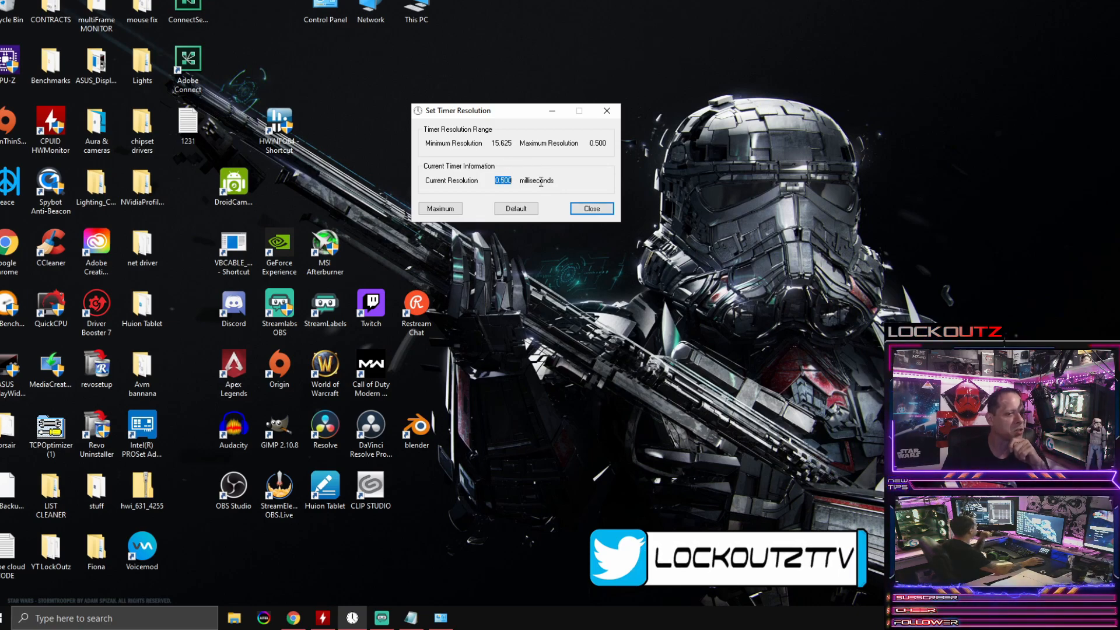
click(505, 182)
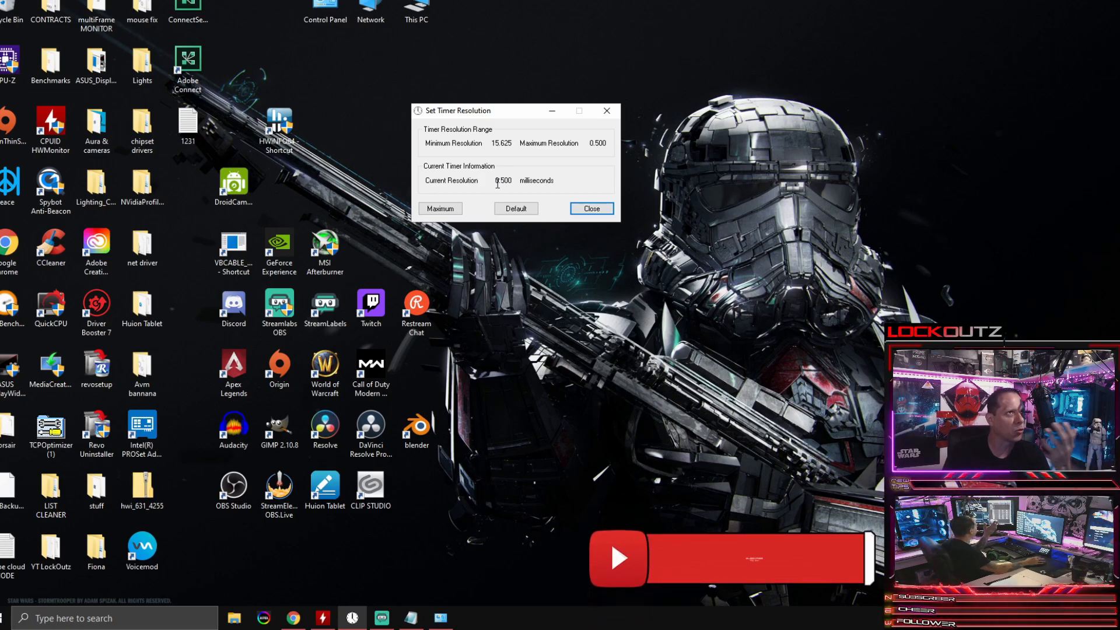
drag(513, 176, 562, 199)
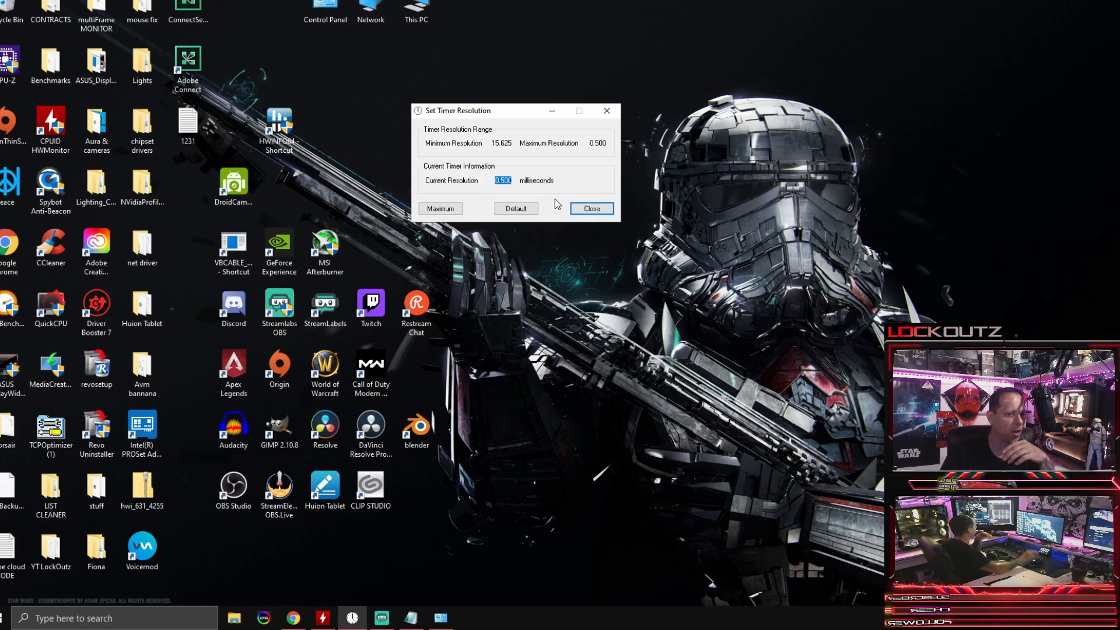
click(509, 184)
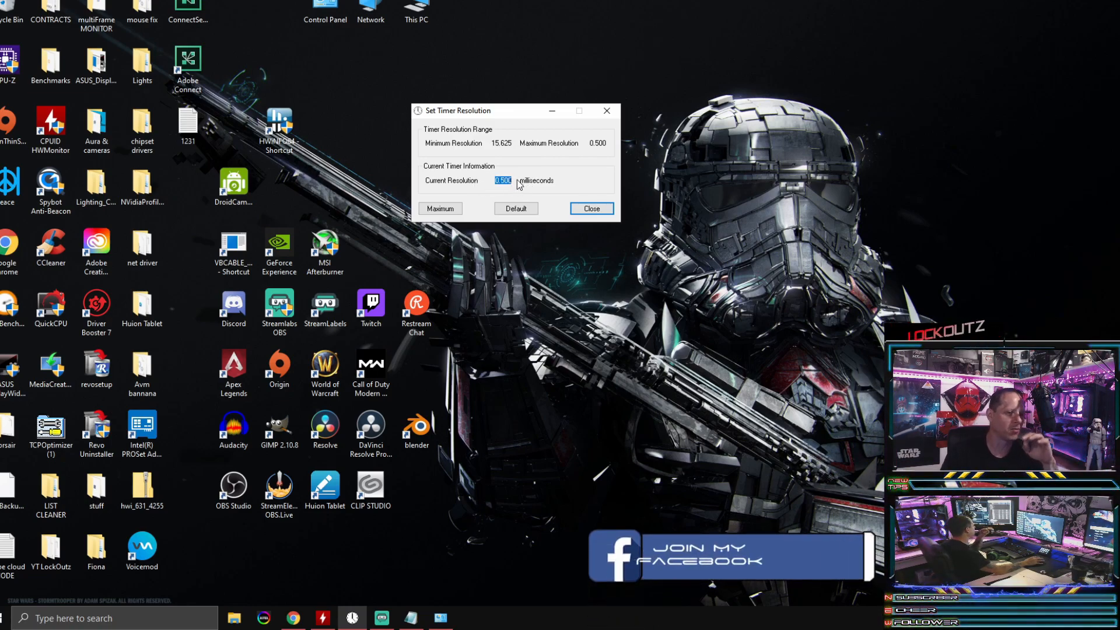
click(509, 183)
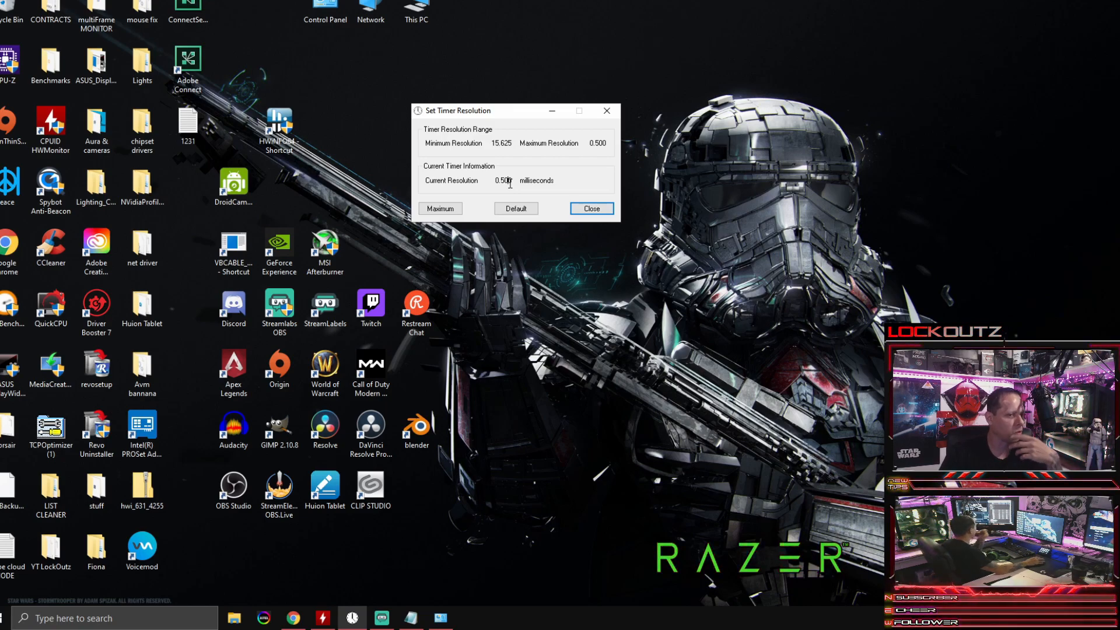
click(552, 111)
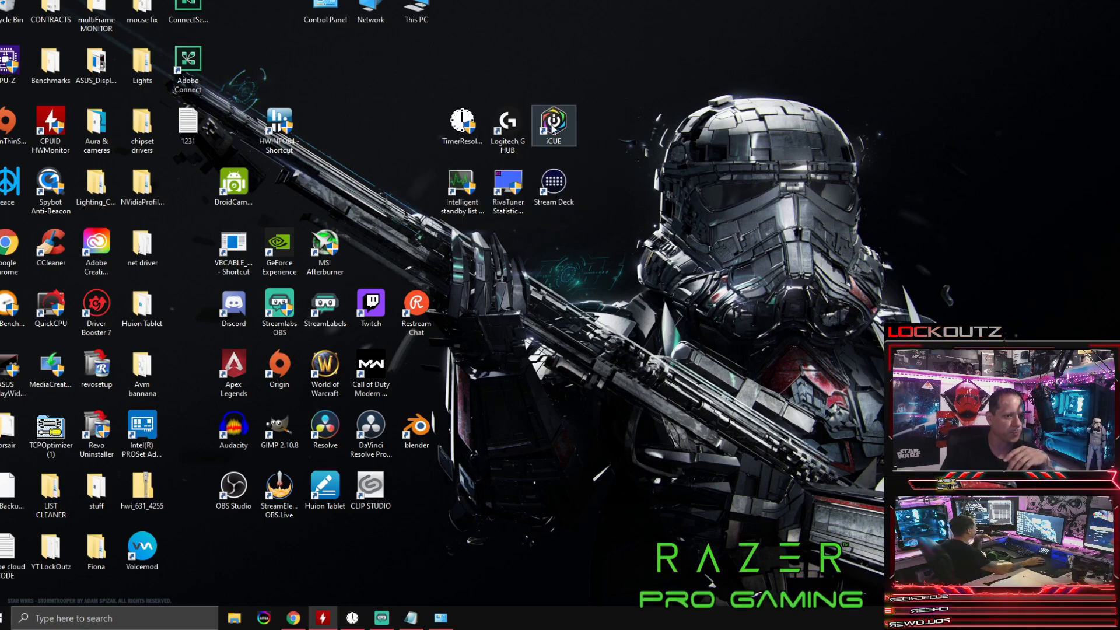
Step: Bring back the Notepad command list and open Command Prompt as administrator alongside it
click(411, 618)
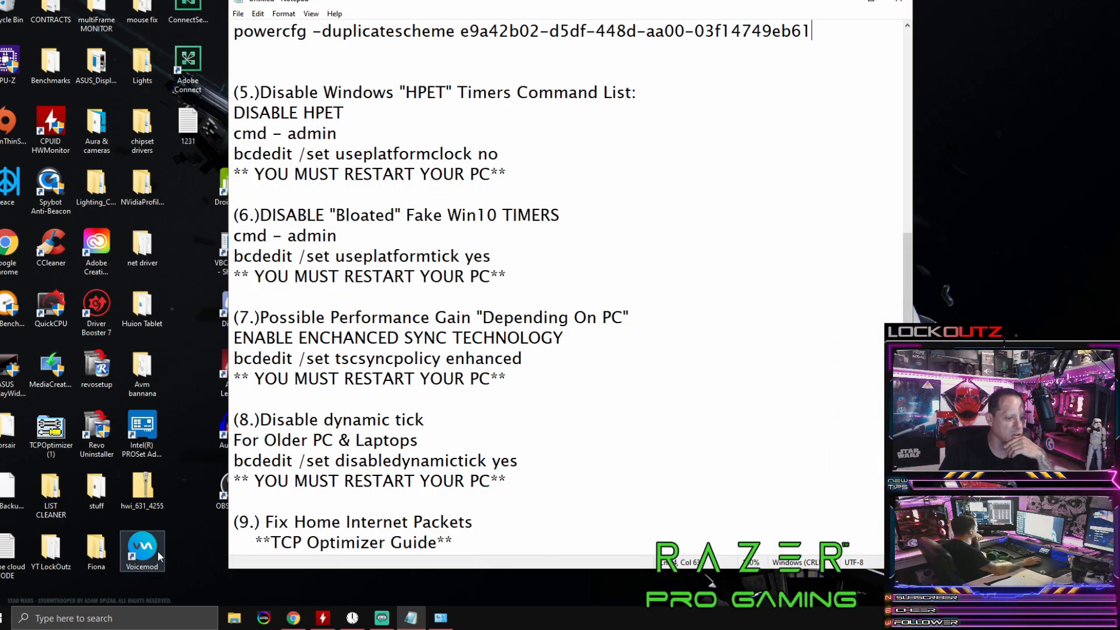
click(91, 617)
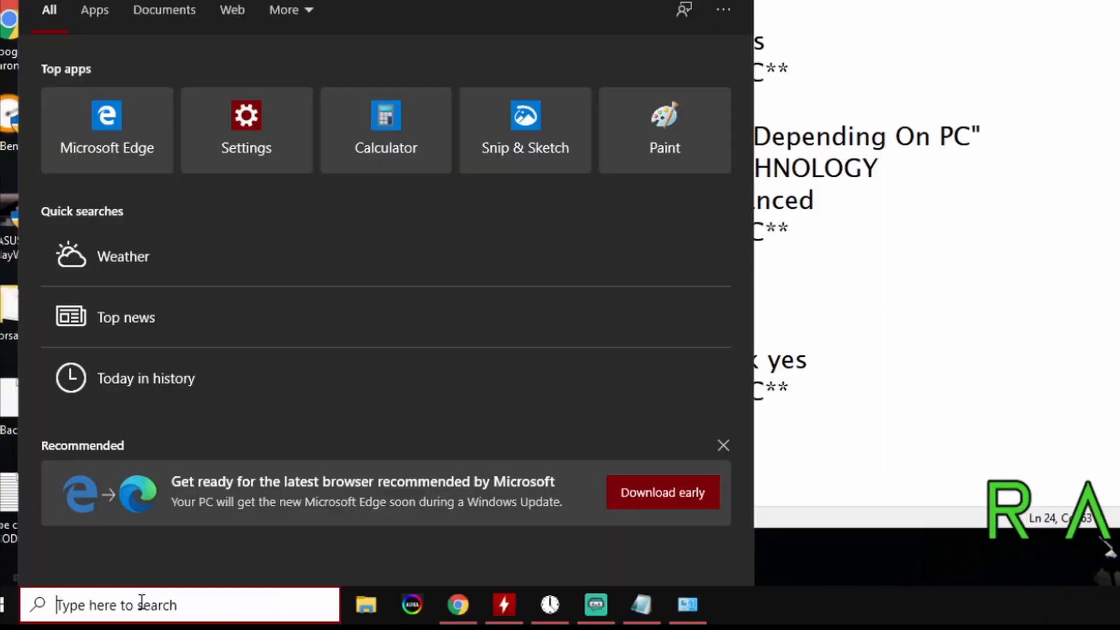
text(cmd)
right_click(139, 103)
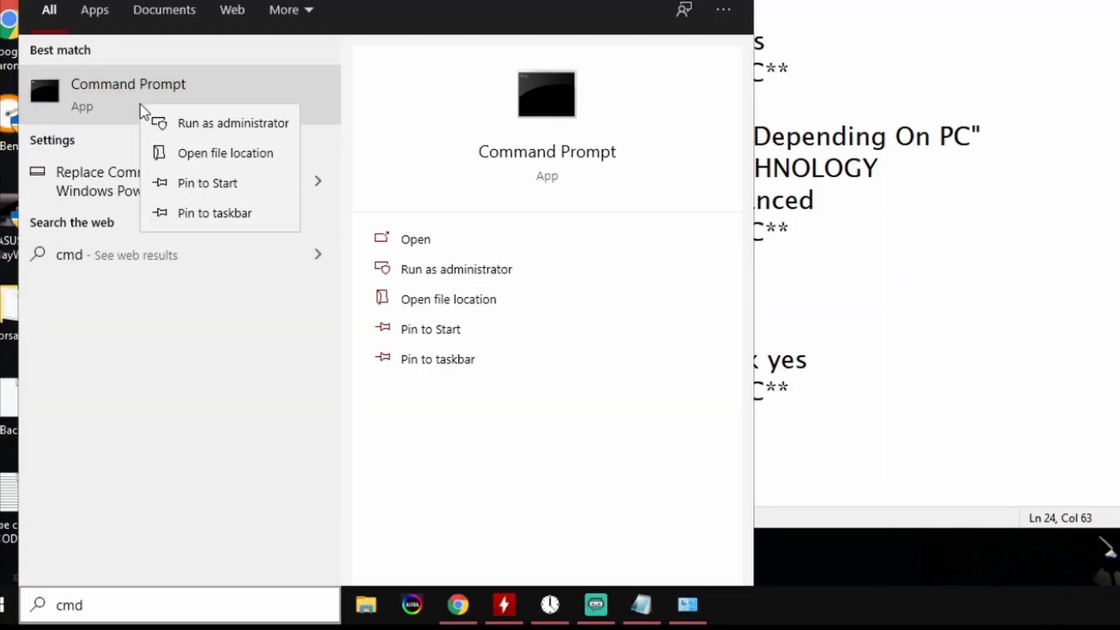
click(184, 124)
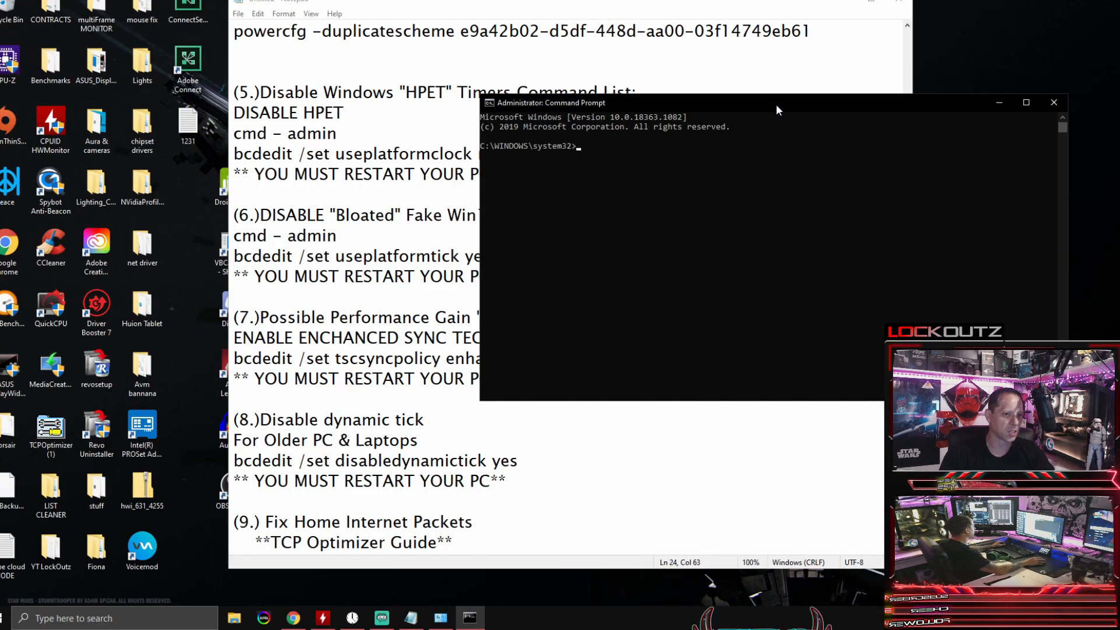
drag(776, 106, 662, 113)
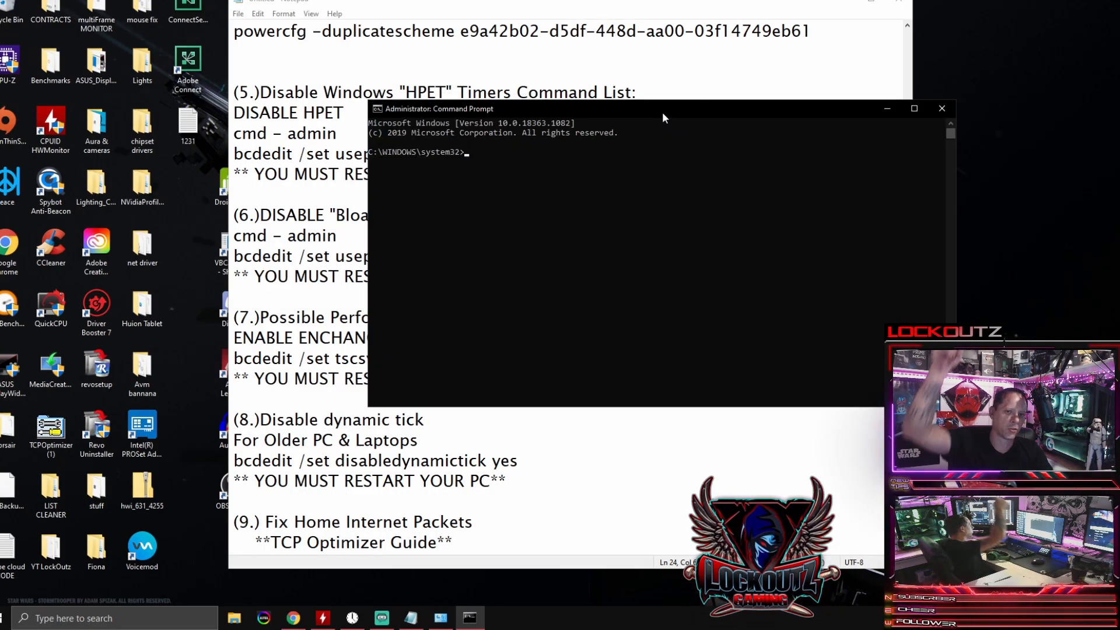
Step: Copy the command "bcdedit /set useplatformclock no" from section 5 of the notes and move the Command Prompt window below that line
click(597, 53)
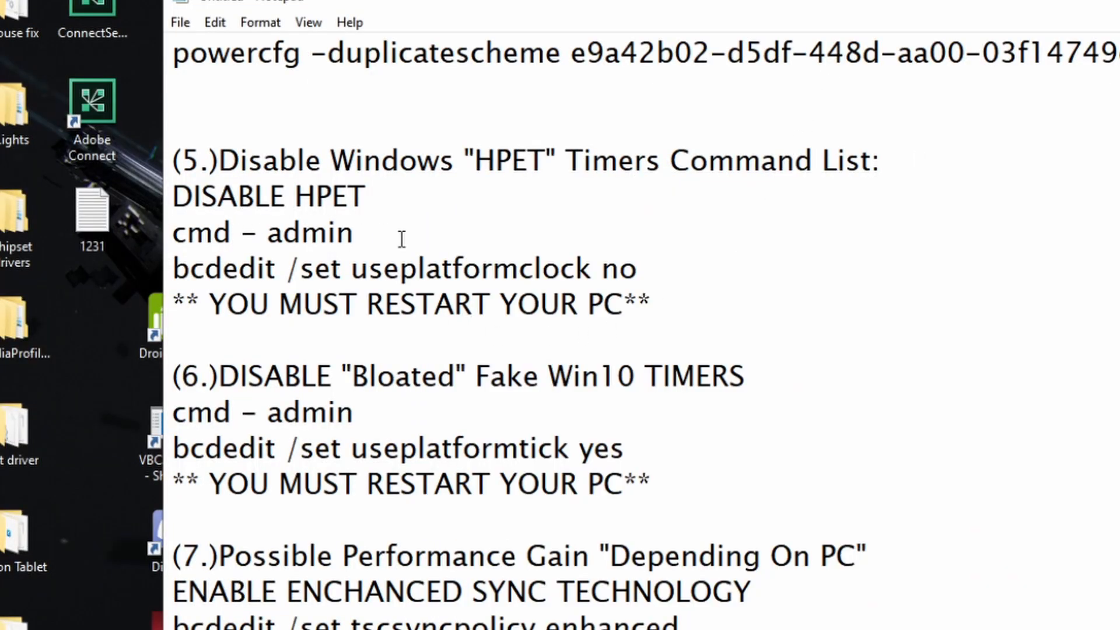
drag(646, 266, 175, 265)
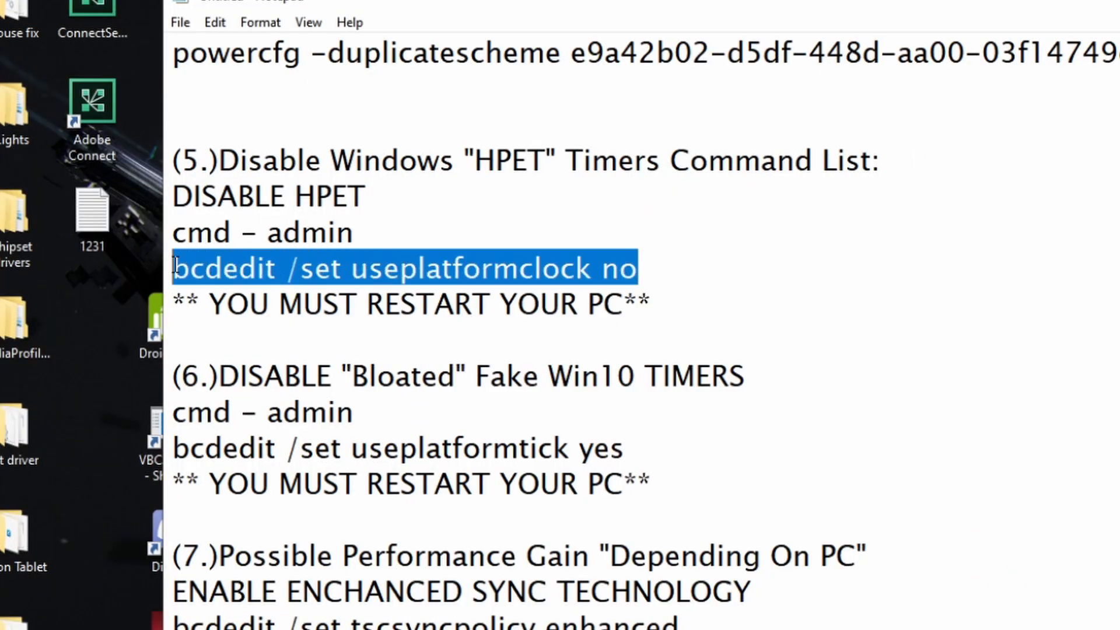
right_click(526, 275)
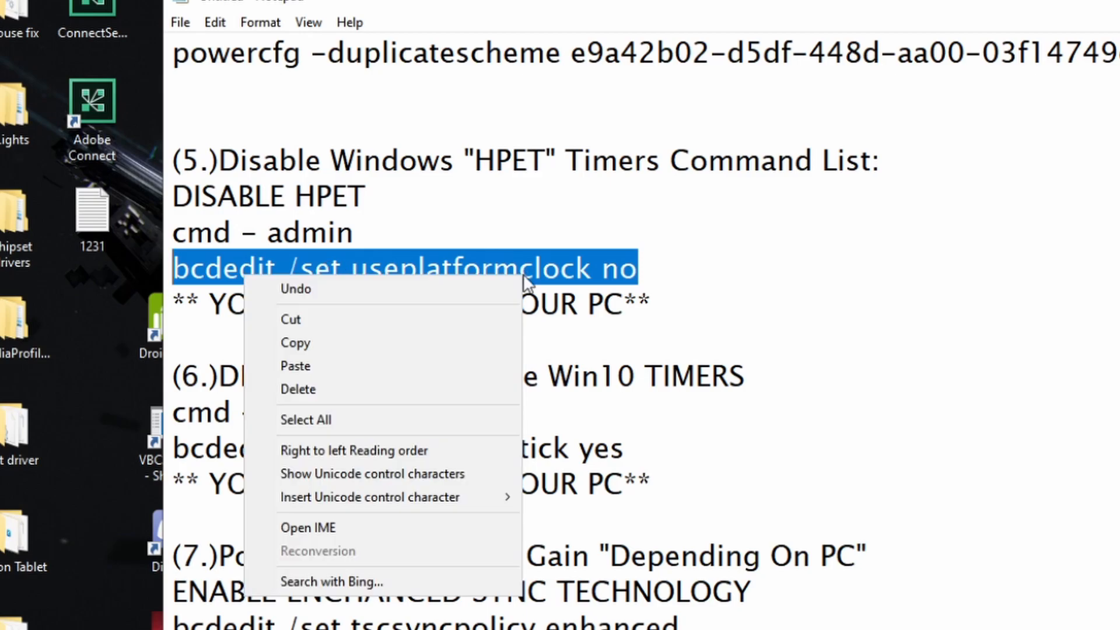
click(361, 342)
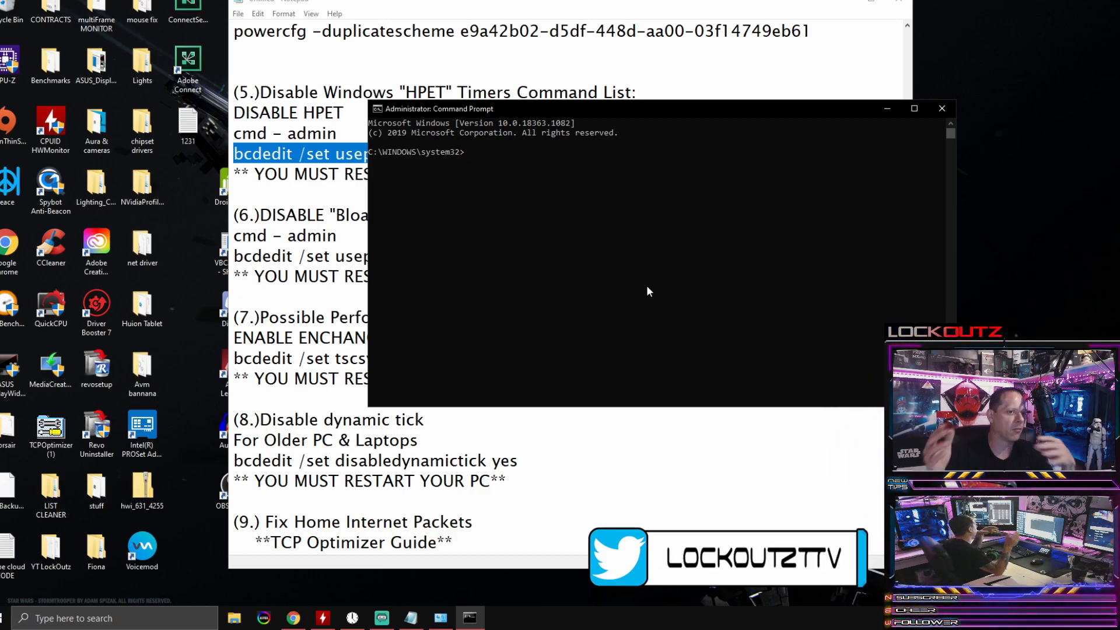
drag(646, 110, 462, 217)
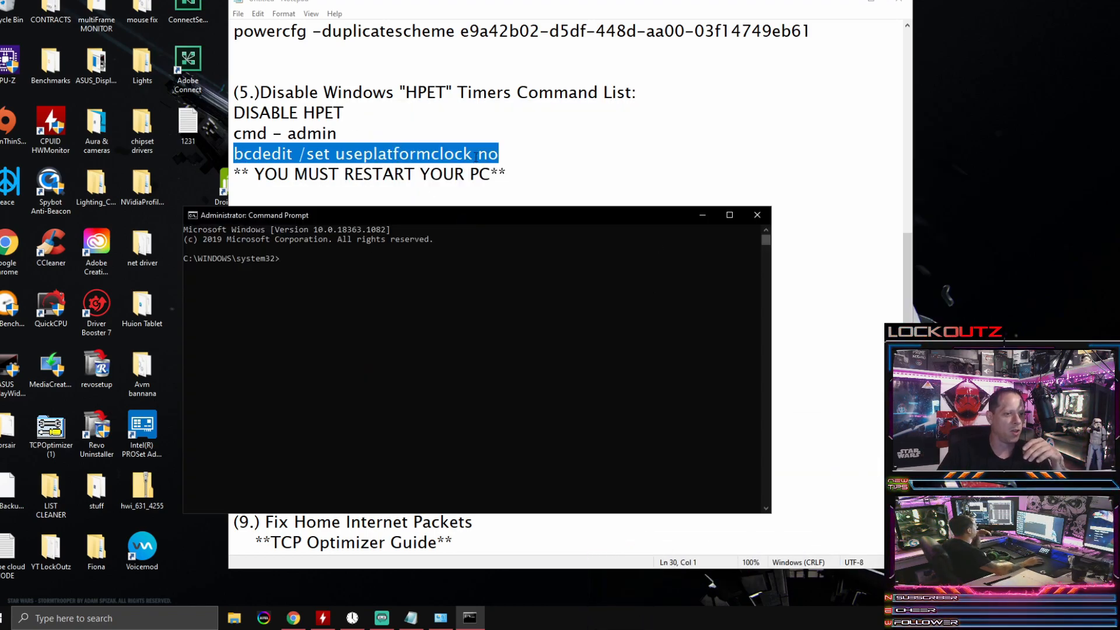
Step: Copy the command "bcdedit /set useplatformclock no" from section 5 of the notes and paste it at the Command Prompt
click(505, 153)
drag(505, 153, 233, 153)
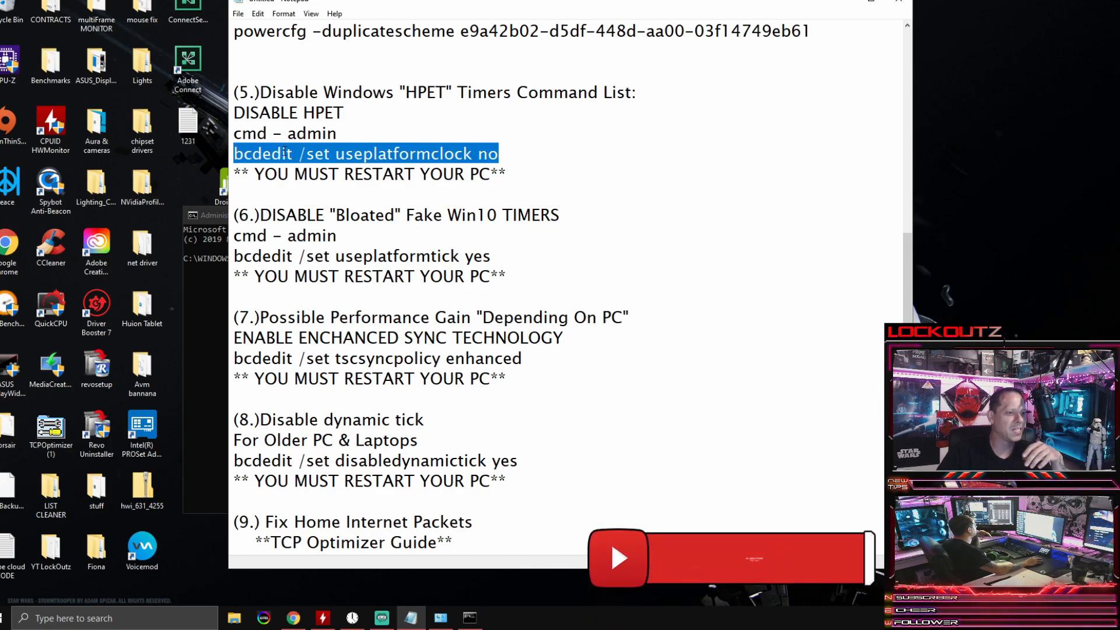
right_click(318, 154)
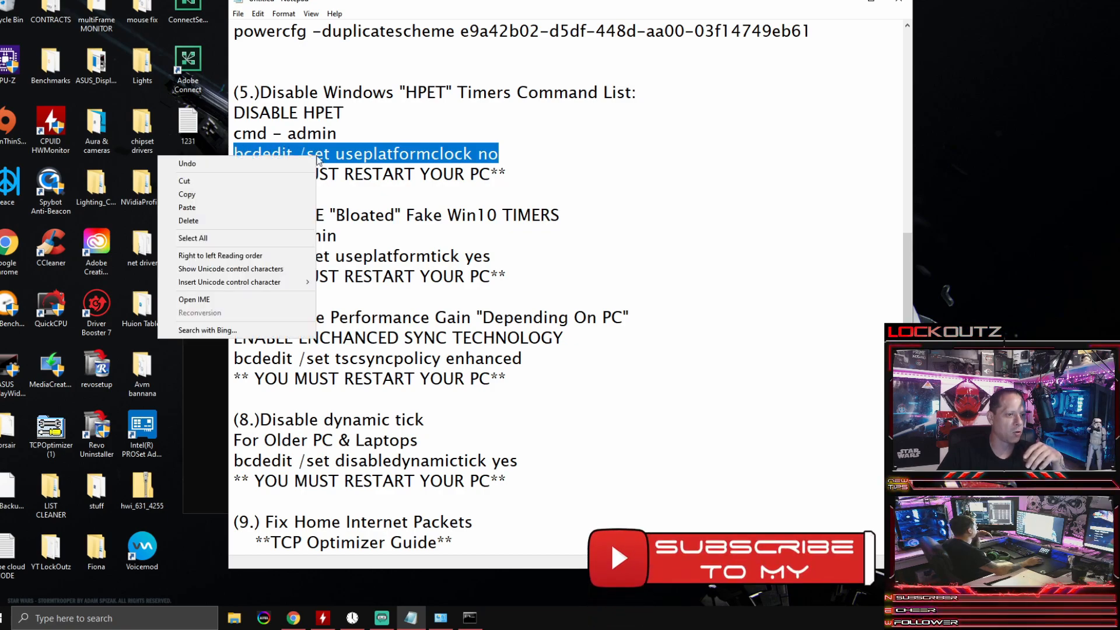
click(251, 195)
click(221, 285)
drag(342, 215, 383, 93)
right_click(382, 145)
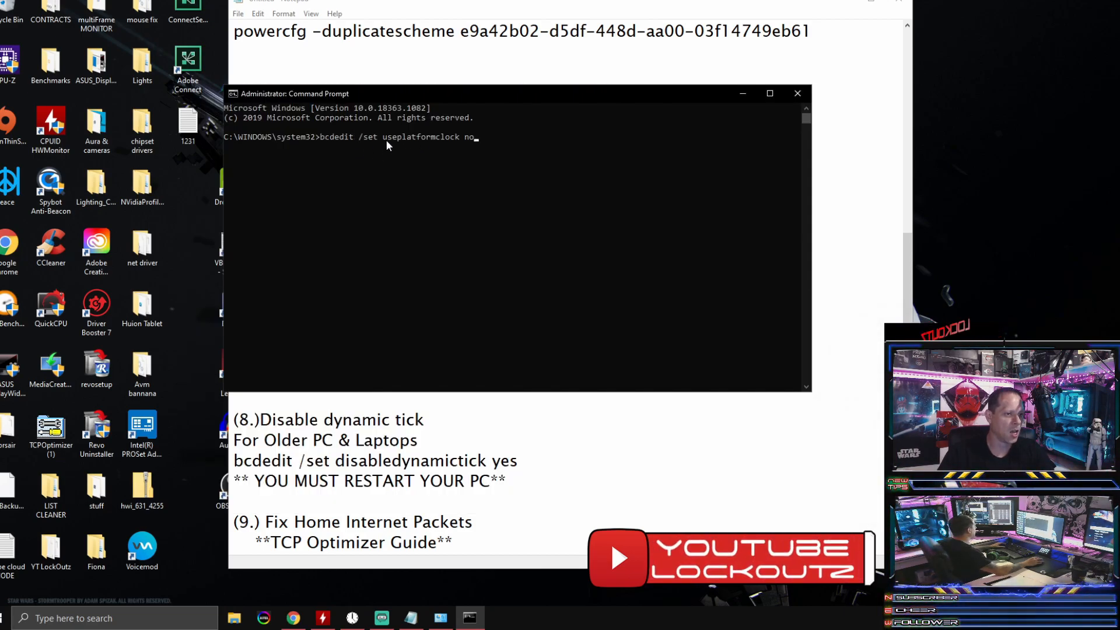
Step: Select across the pasted useplatformclock command, then clear it from the prompt without running it
click(475, 145)
drag(477, 149, 284, 144)
drag(440, 151, 481, 156)
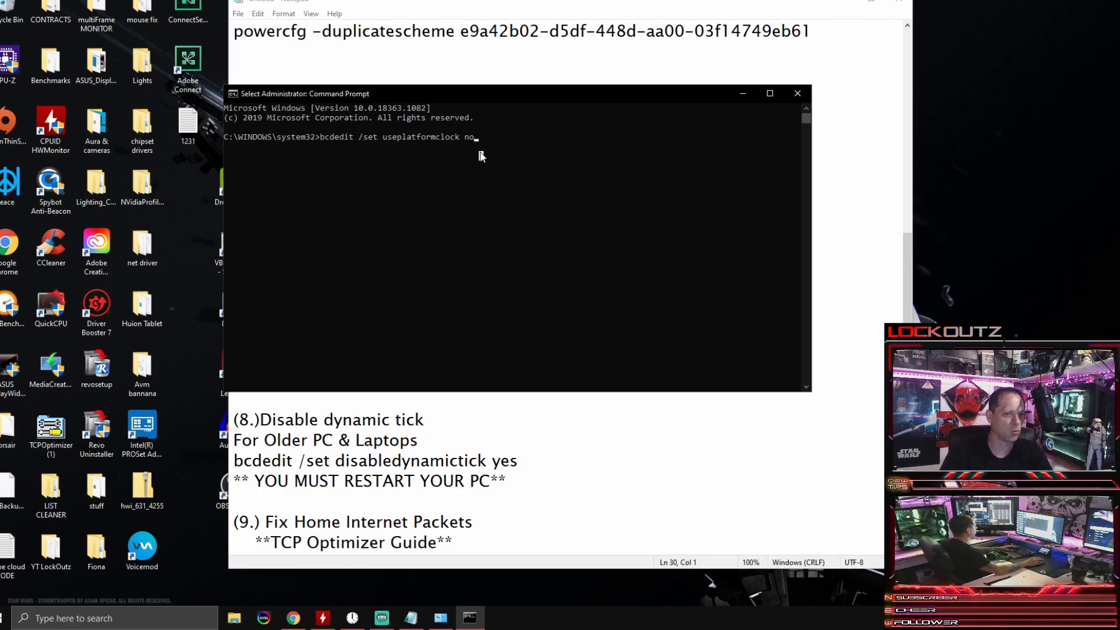
key(BackSpace)
key(BackSpace)
key(BackSpace)
key(BackSpace)
key(BackSpace)
key(BackSpace)
key(BackSpace)
key(BackSpace)
key(BackSpace)
key(BackSpace)
key(BackSpace)
key(BackSpace)
key(BackSpace)
key(BackSpace)
key(BackSpace)
key(BackSpace)
key(BackSpace)
key(BackSpace)
key(BackSpace)
key(BackSpace)
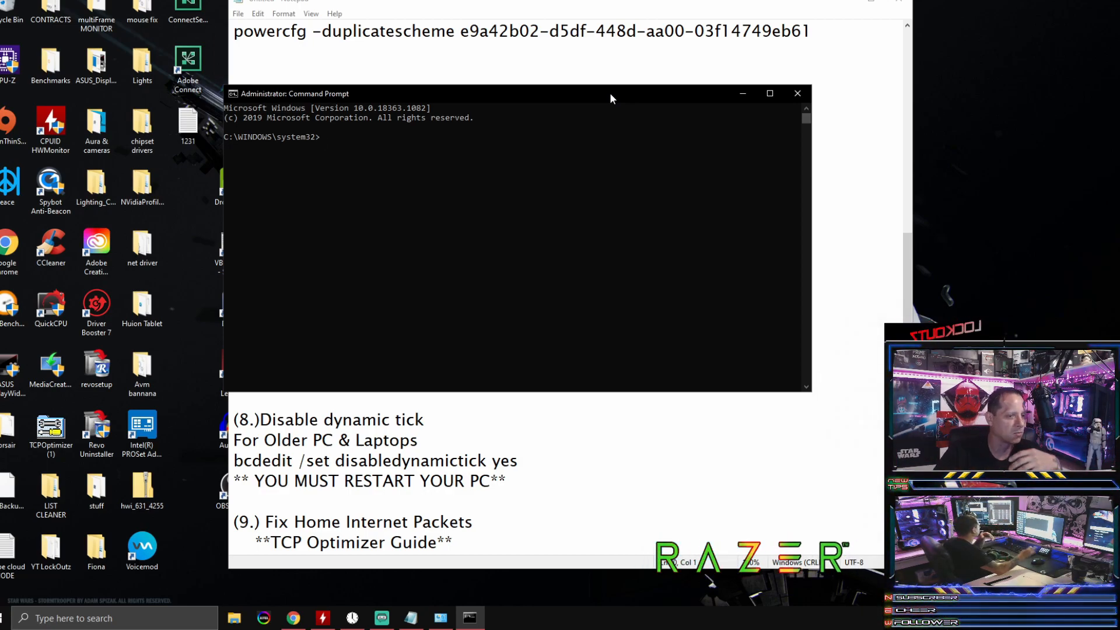
Step: Reposition the Command Prompt window around the notes and bring the Notepad command list back to the front
drag(610, 93, 673, 169)
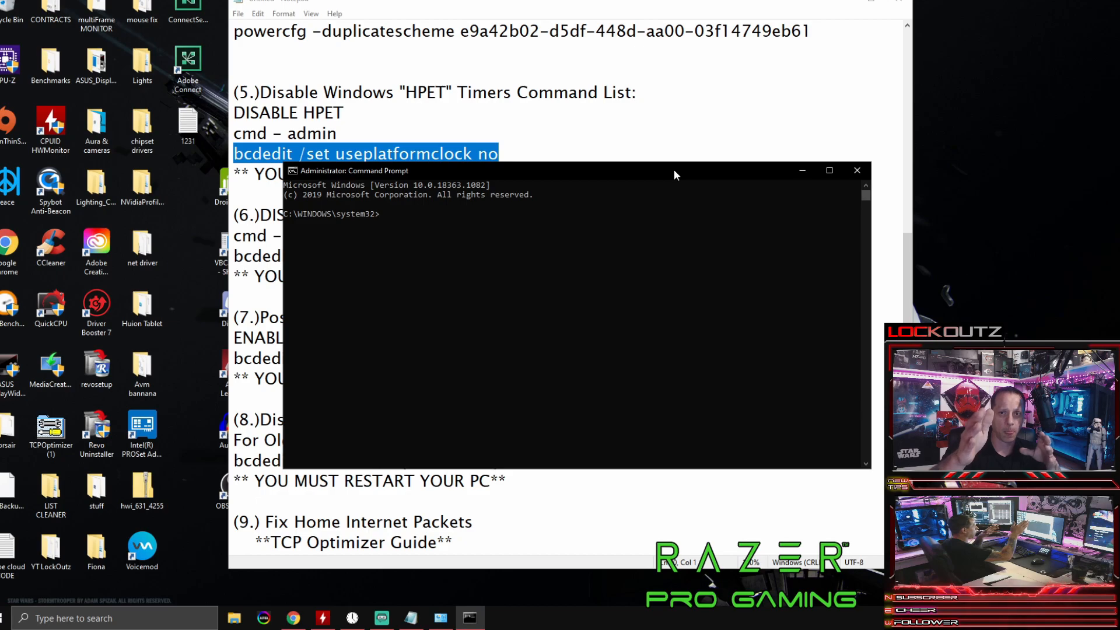
drag(641, 173, 877, 51)
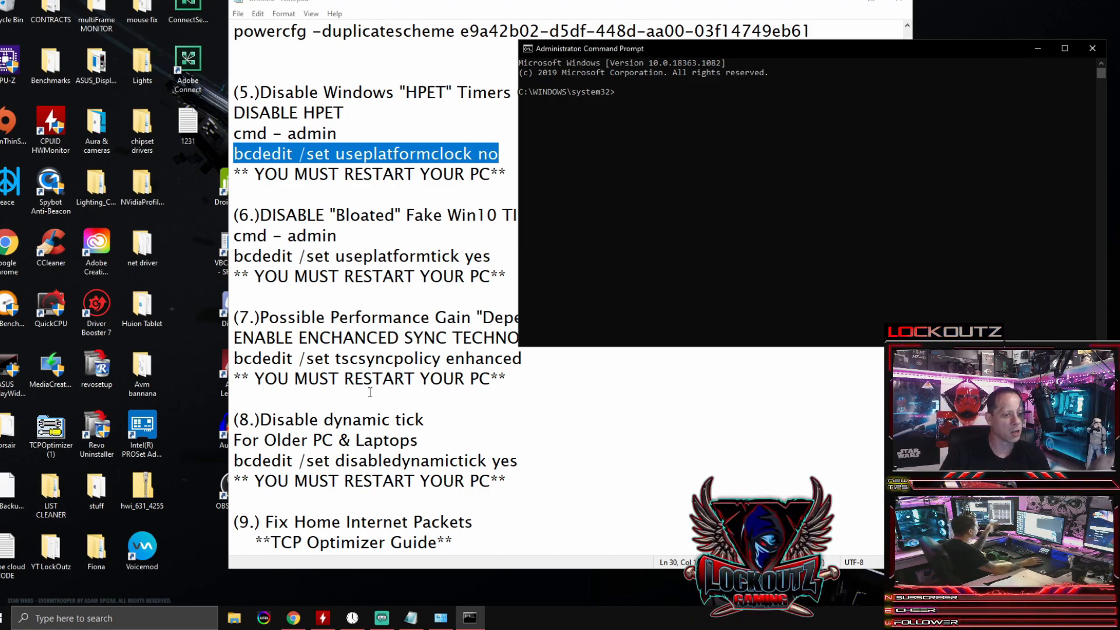
drag(715, 47, 431, 209)
click(355, 175)
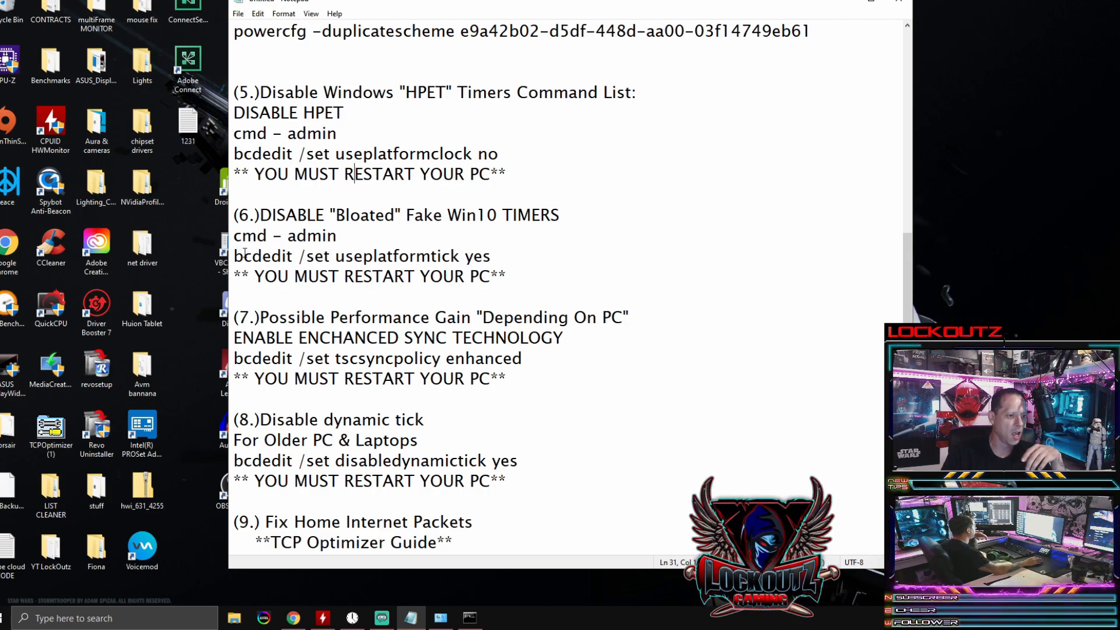
Step: Copy "bcdedit /set useplatformtick yes" from section 6 of the notes and paste it at the Command Prompt
drag(234, 257, 499, 259)
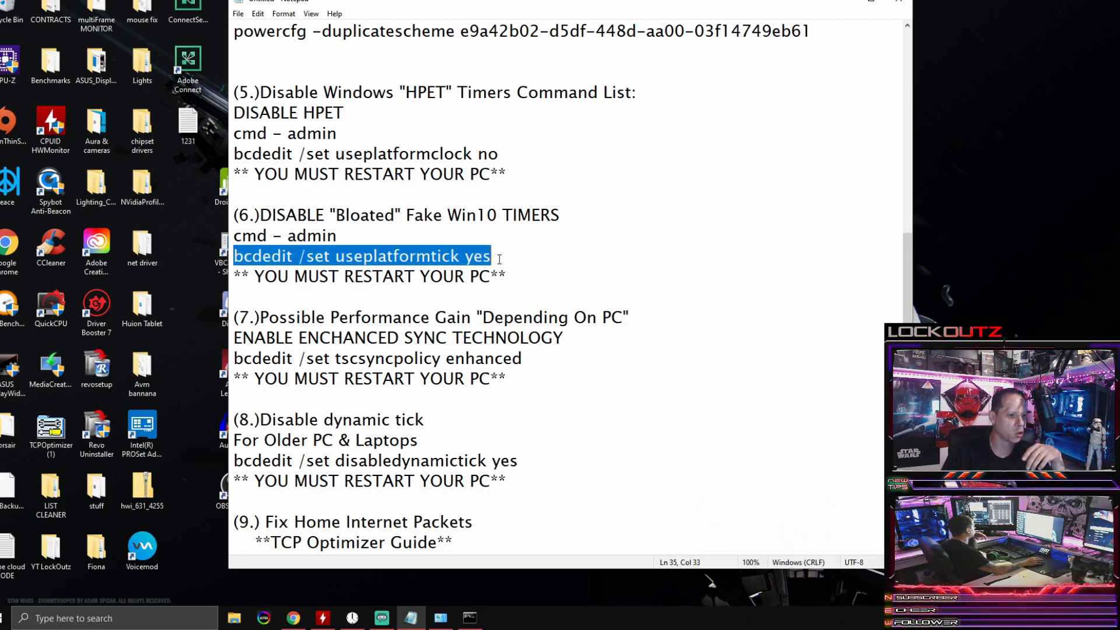
right_click(468, 259)
click(440, 295)
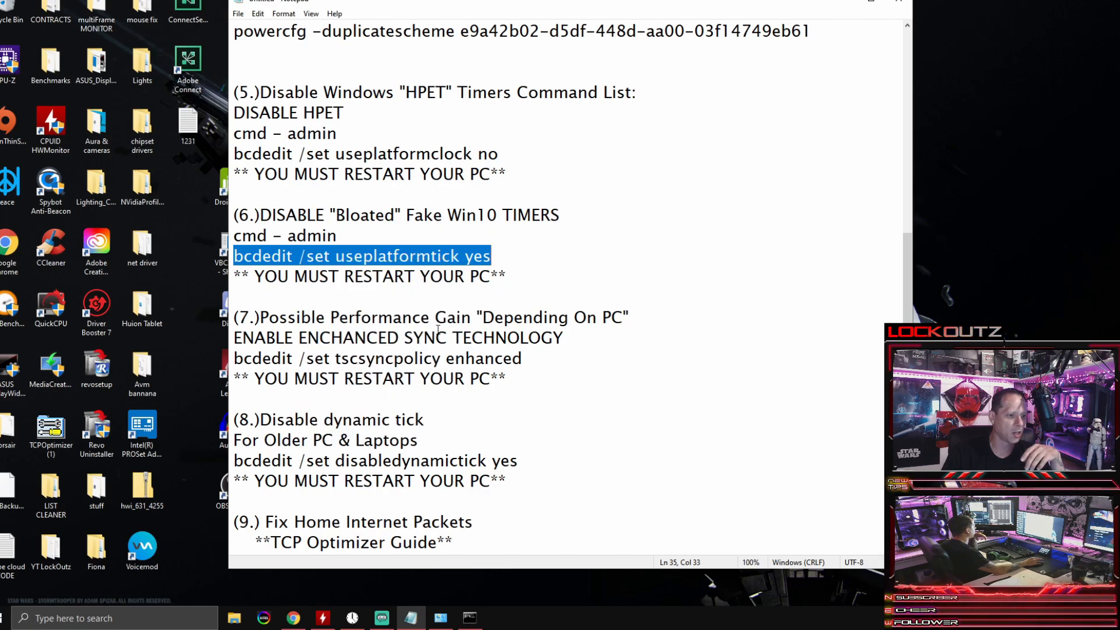
click(470, 618)
right_click(357, 282)
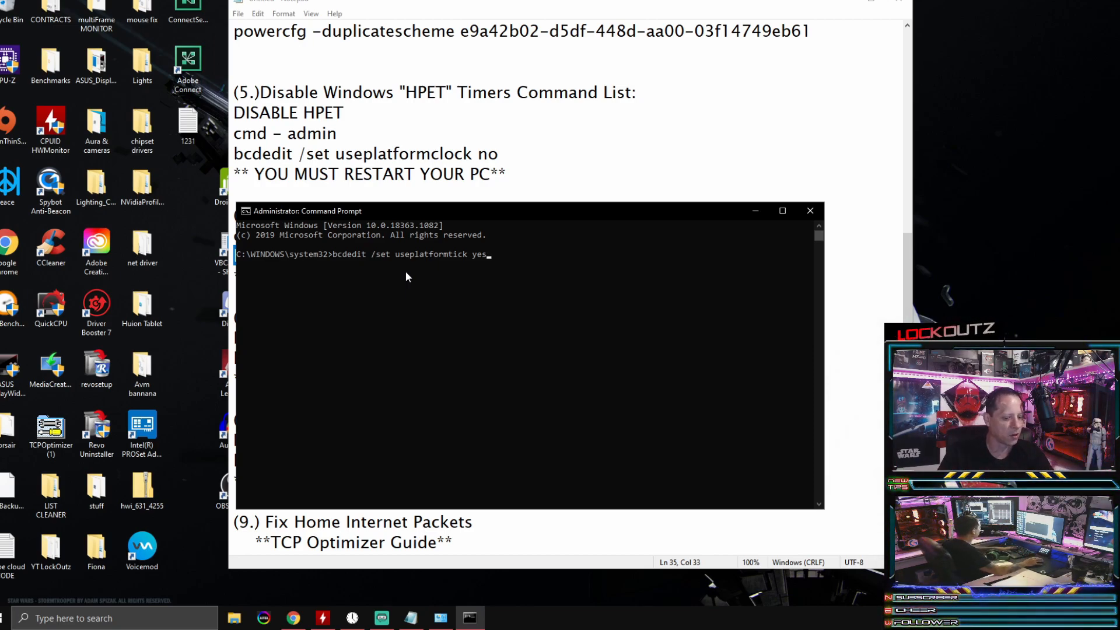
Step: Clear the useplatformtick command from the prompt, minimize the Command Prompt and return to the notes
key(BackSpace)
key(BackSpace)
key(BackSpace)
key(BackSpace)
key(BackSpace)
key(BackSpace)
key(BackSpace)
key(BackSpace)
key(BackSpace)
key(BackSpace)
key(BackSpace)
key(BackSpace)
key(BackSpace)
key(BackSpace)
key(BackSpace)
key(BackSpace)
key(BackSpace)
key(BackSpace)
key(BackSpace)
key(BackSpace)
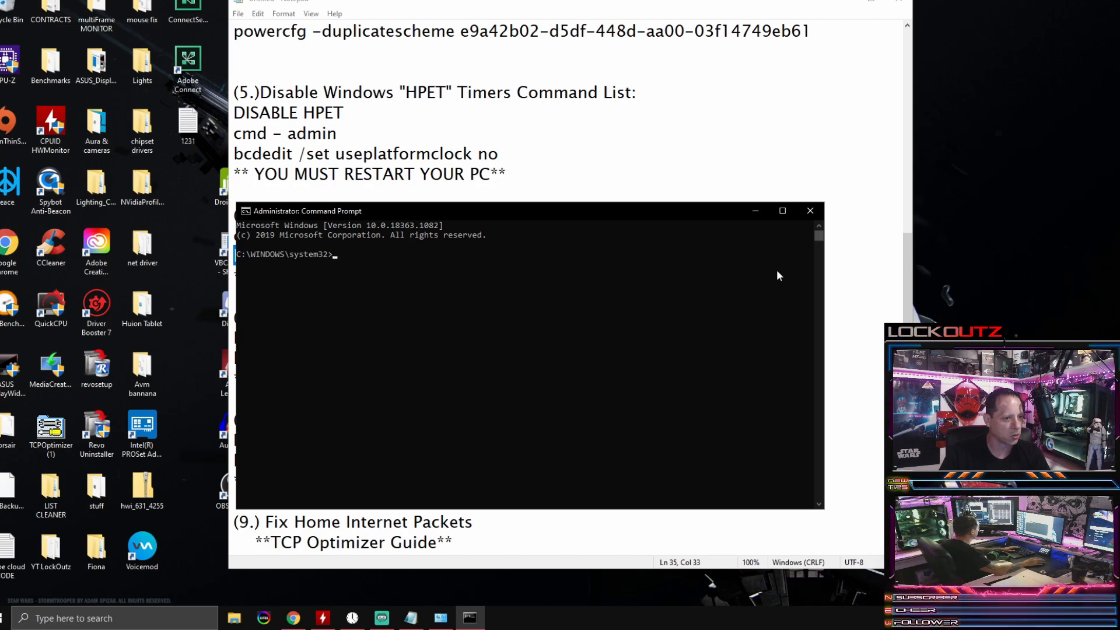
click(755, 210)
click(610, 138)
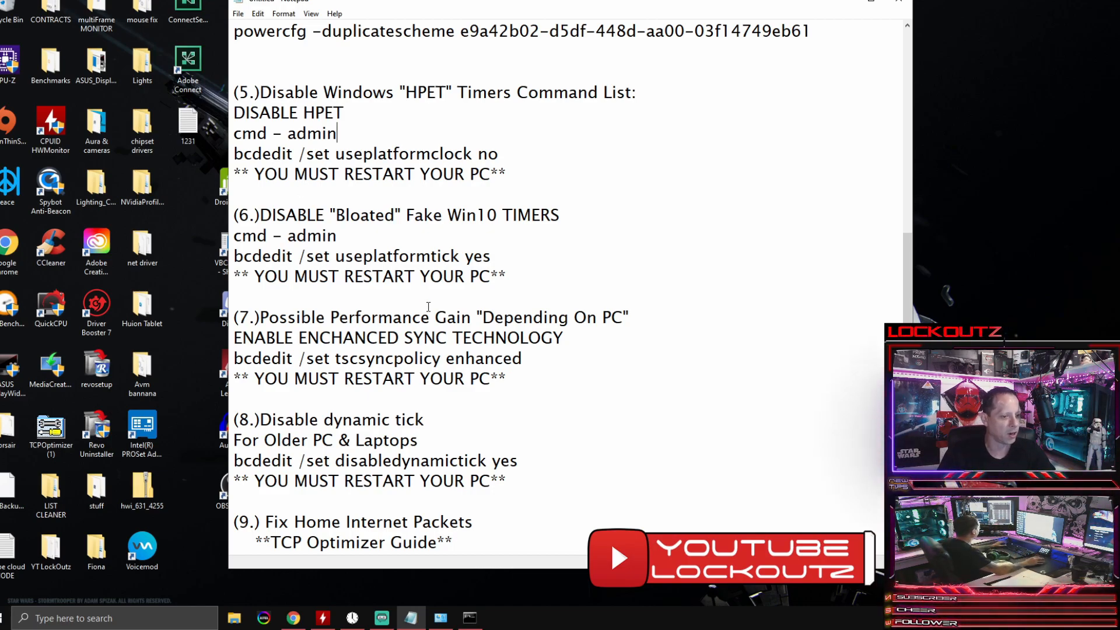
Step: Copy "bcdedit /set tscsyncpolicy enhanced" from section 7 of the notes and paste it at the Command Prompt
drag(523, 358, 233, 358)
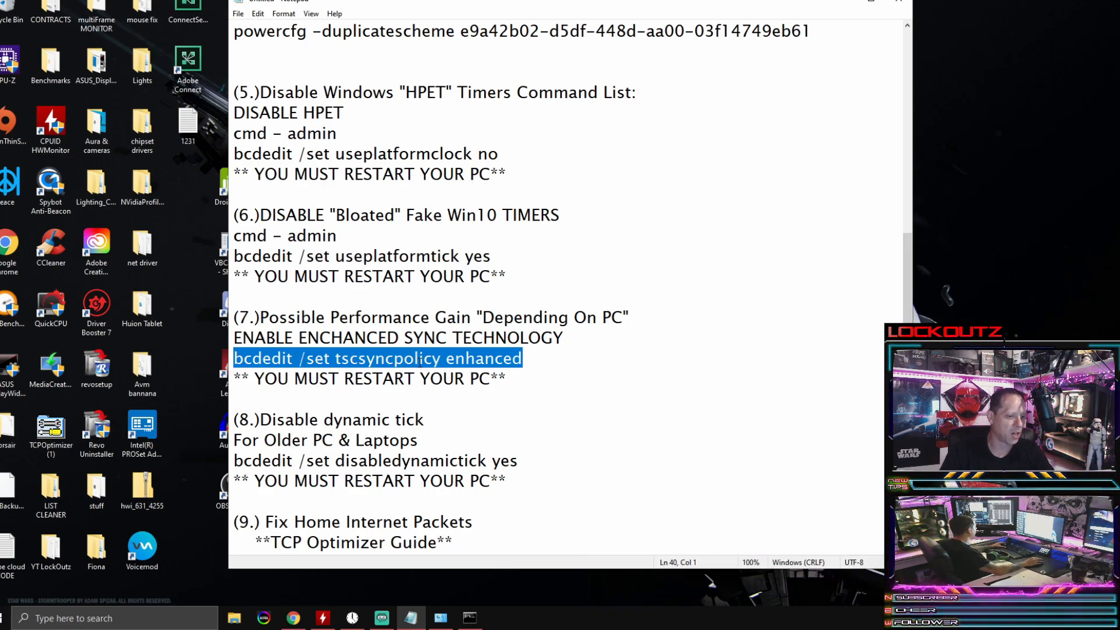
click(469, 618)
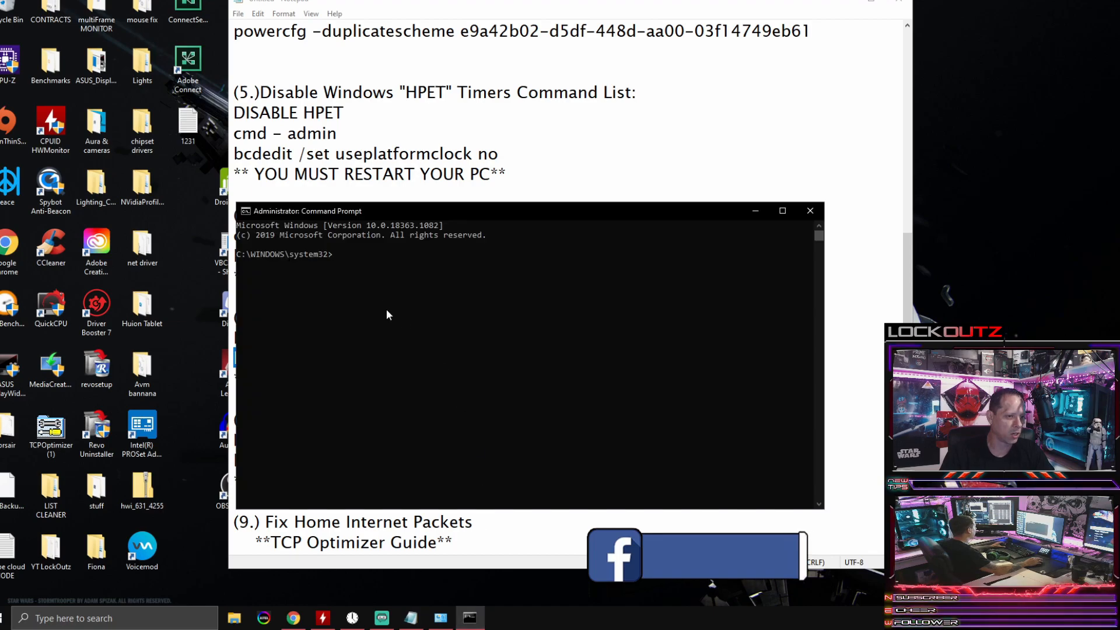
key(ctrl+v)
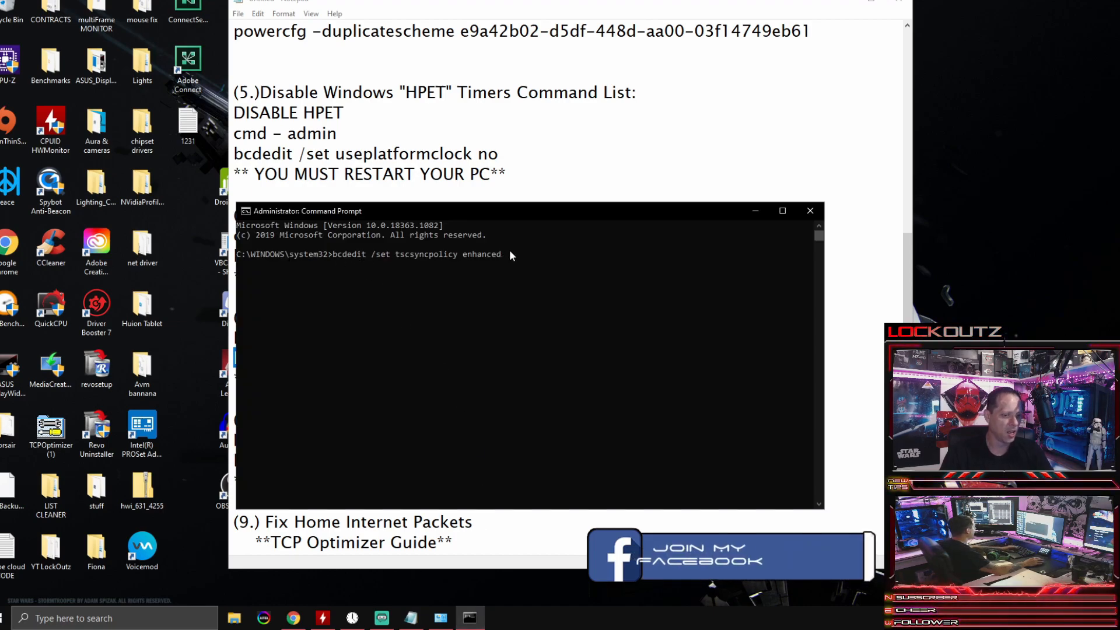
Step: Clear the tscsyncpolicy command from the prompt, minimize the Command Prompt and deselect the line in the notes
key(BackSpace)
key(BackSpace)
key(BackSpace)
key(BackSpace)
key(BackSpace)
key(BackSpace)
key(BackSpace)
key(BackSpace)
key(BackSpace)
key(BackSpace)
key(BackSpace)
key(BackSpace)
key(BackSpace)
key(BackSpace)
key(BackSpace)
key(BackSpace)
key(BackSpace)
key(BackSpace)
key(BackSpace)
key(BackSpace)
key(BackSpace)
key(BackSpace)
key(BackSpace)
key(BackSpace)
key(BackSpace)
key(BackSpace)
key(BackSpace)
key(BackSpace)
key(BackSpace)
key(BackSpace)
key(BackSpace)
key(BackSpace)
key(BackSpace)
key(BackSpace)
key(BackSpace)
click(755, 210)
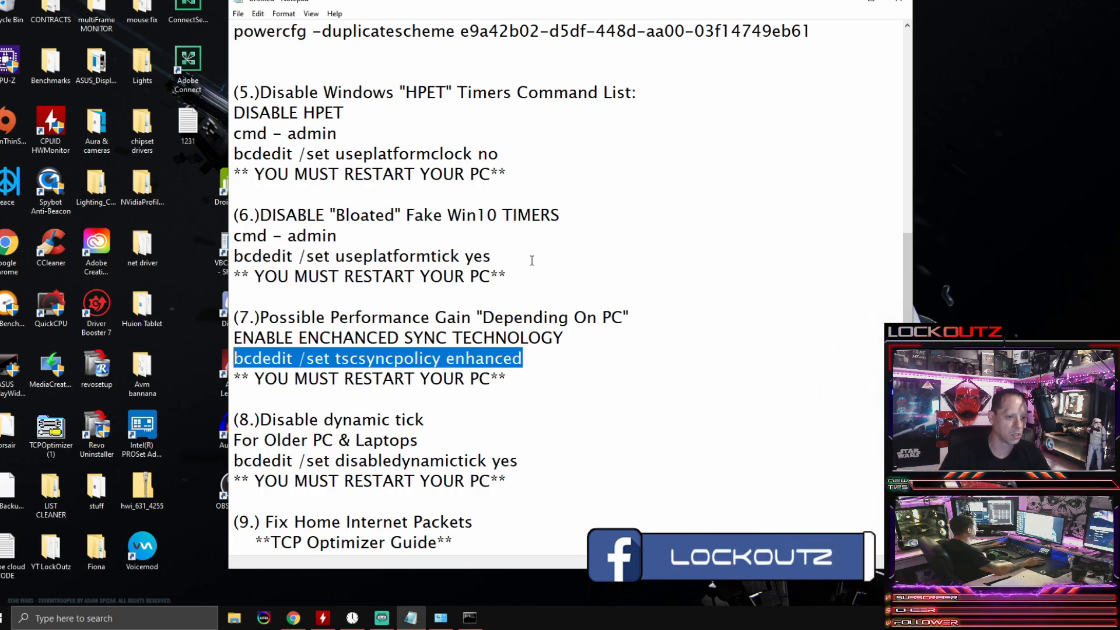
click(557, 357)
Step: Copy "bcdedit /set disabledynamictick yes" from section 8 of the notes and paste it at the Command Prompt
scroll(545, 367, down, 3)
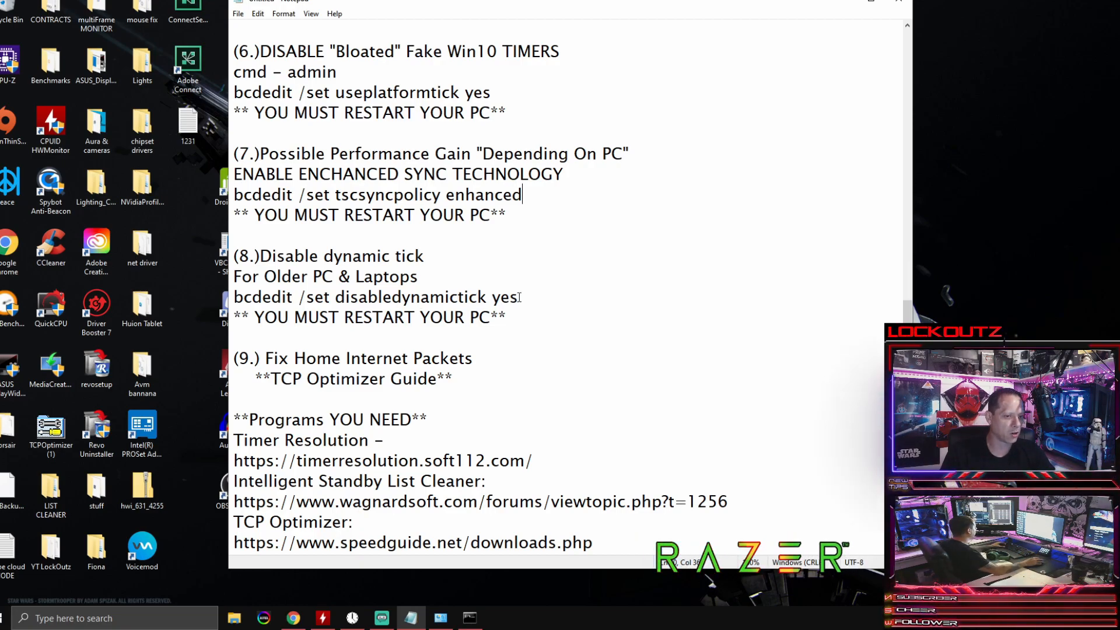
drag(518, 297, 233, 298)
key(ctrl+c)
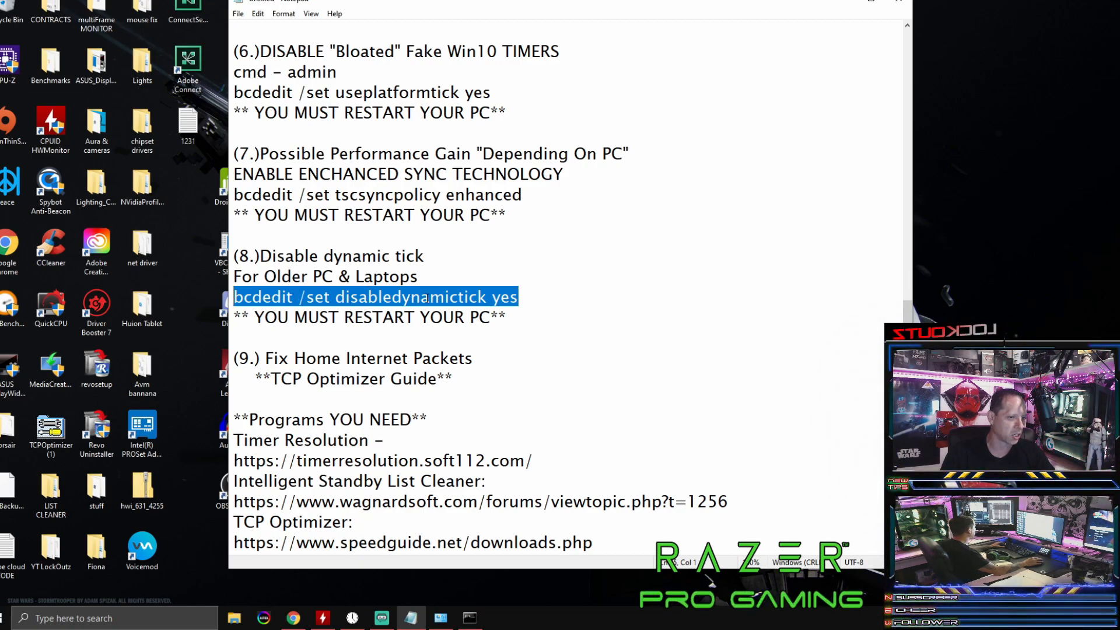
click(461, 620)
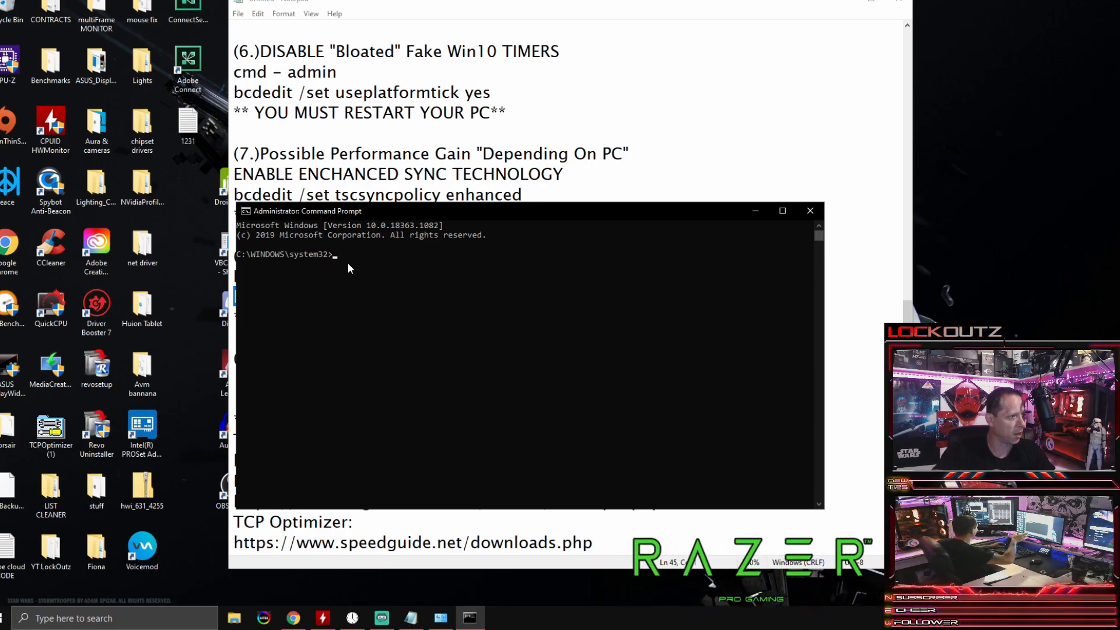
key(ctrl+v)
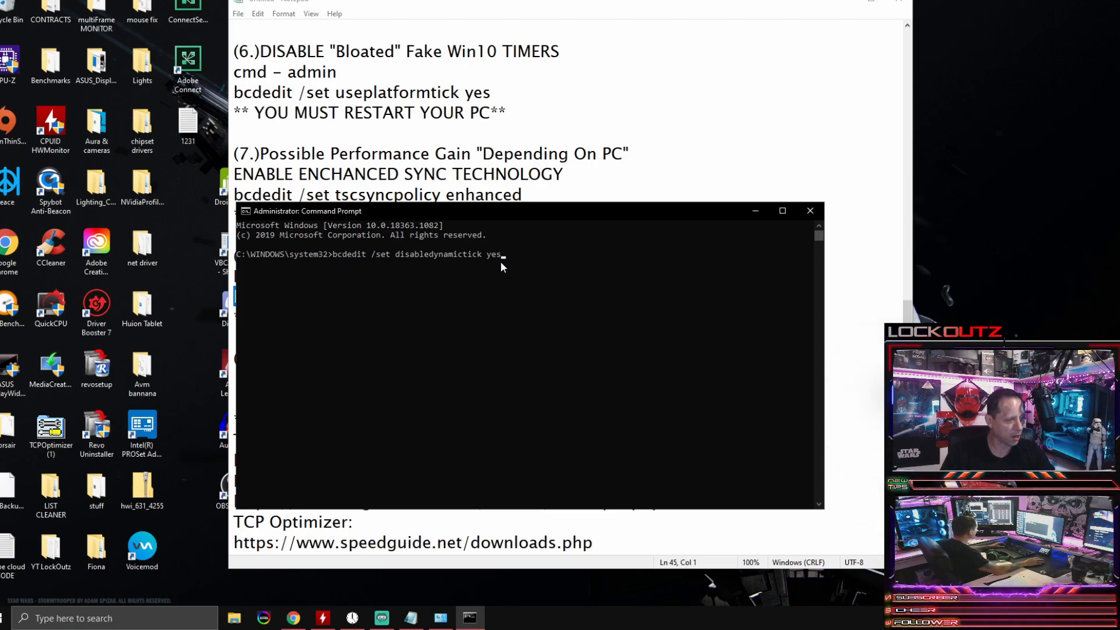
Step: Clear the disabledynamictick command without running it and close the Command Prompt window
key(BackSpace)
key(BackSpace)
key(BackSpace)
key(BackSpace)
key(BackSpace)
key(BackSpace)
key(BackSpace)
key(BackSpace)
key(BackSpace)
key(BackSpace)
key(BackSpace)
key(BackSpace)
key(BackSpace)
key(BackSpace)
key(BackSpace)
key(BackSpace)
key(BackSpace)
key(BackSpace)
key(BackSpace)
key(BackSpace)
click(662, 168)
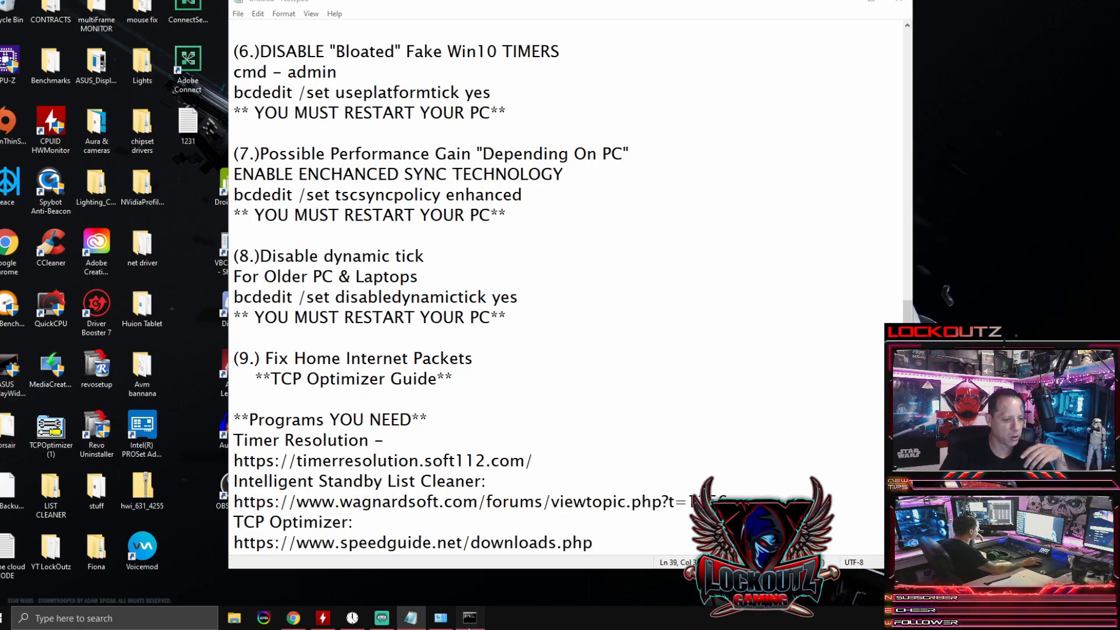
click(470, 619)
click(813, 208)
Step: Go to section 9, Fix Home Internet Packets, and the list of needed programs in the notes
click(593, 203)
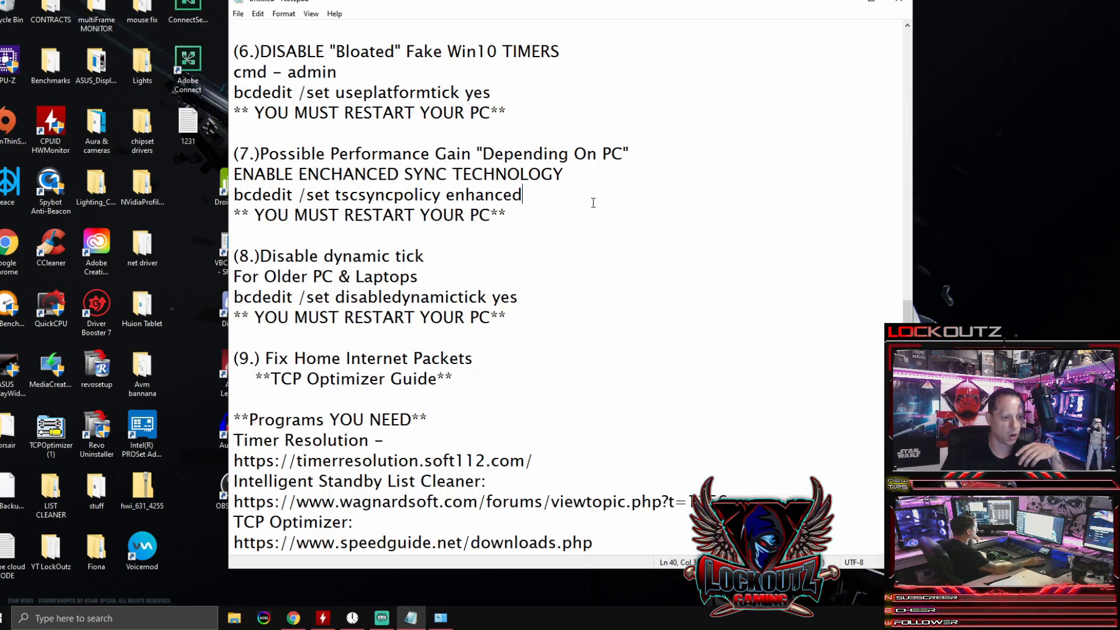
scroll(593, 203, down, 1)
click(466, 357)
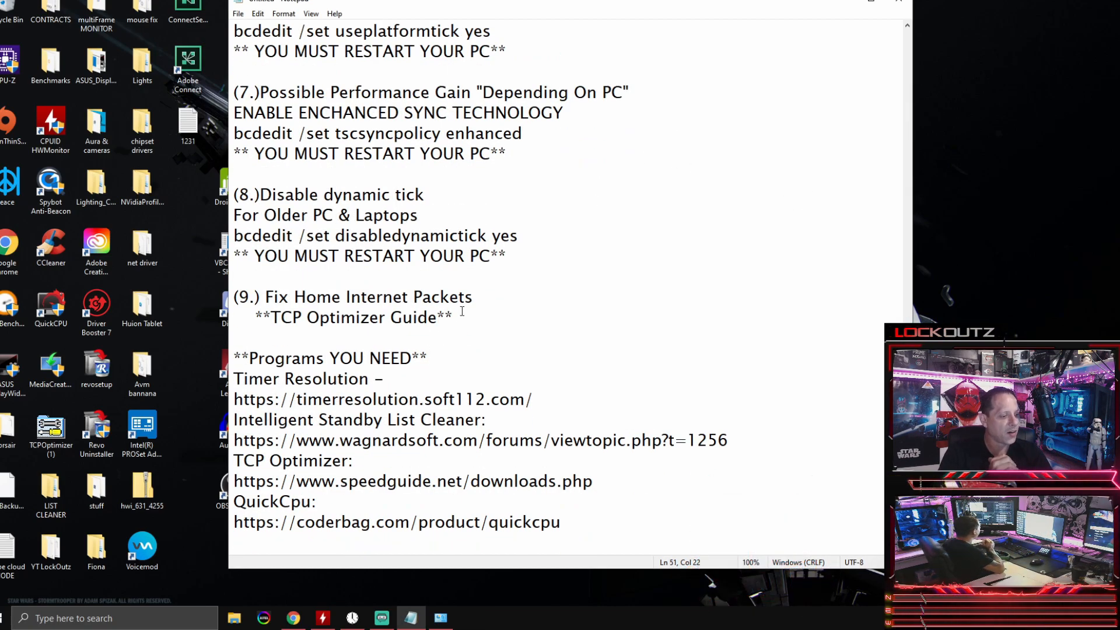
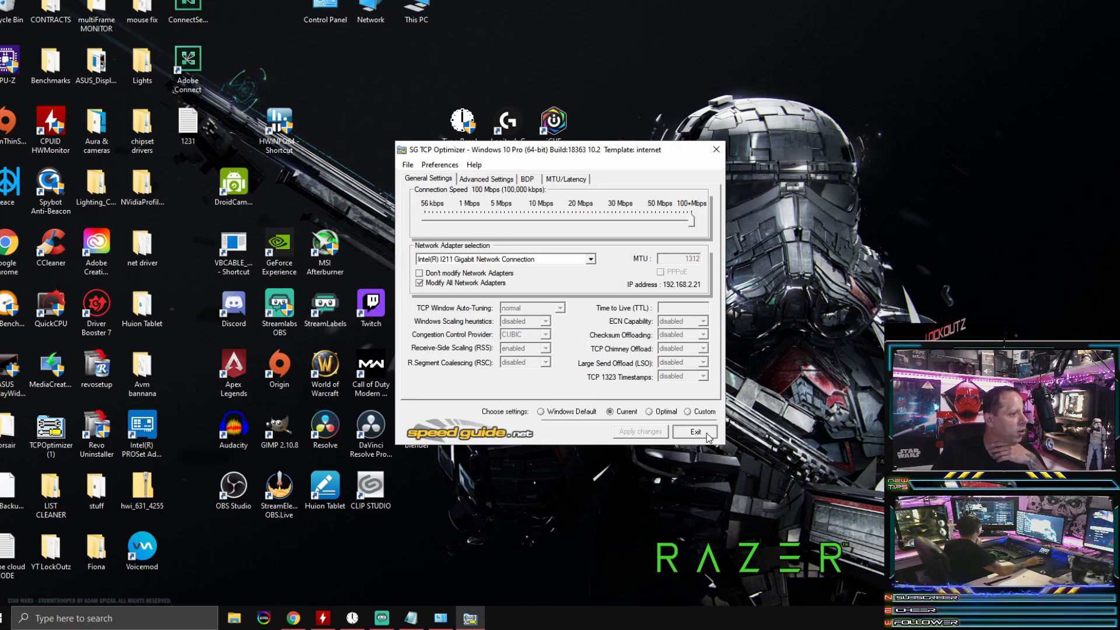
Step: Move the TCPOptimizer (1) icon to an empty desktop area near the HWiNFO64 shortcut and run it as administrator
drag(67, 436, 355, 142)
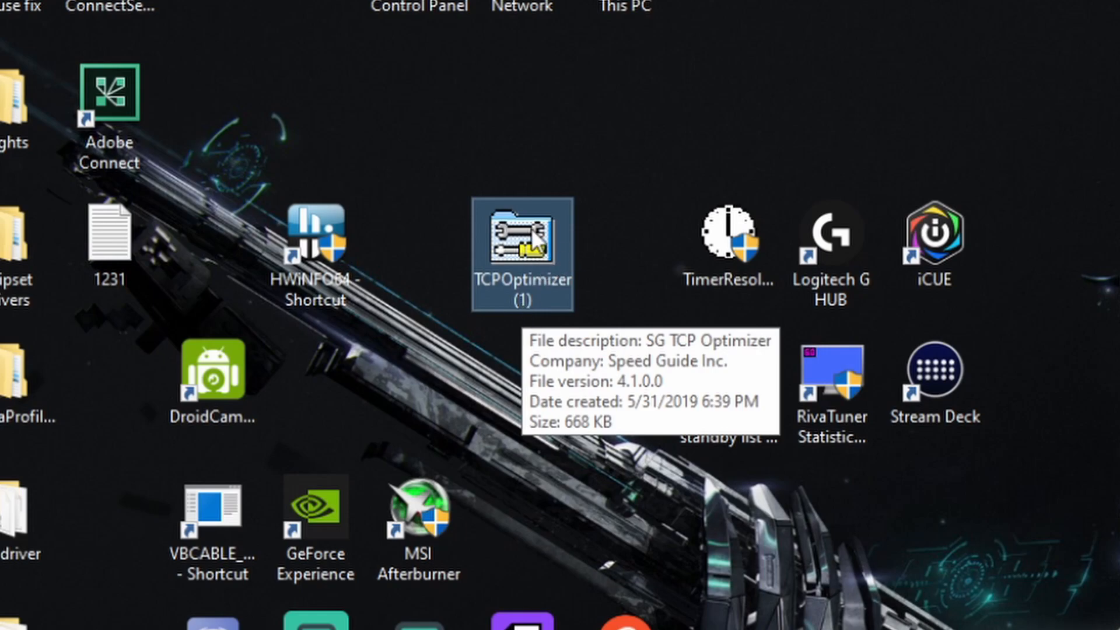
right_click(534, 236)
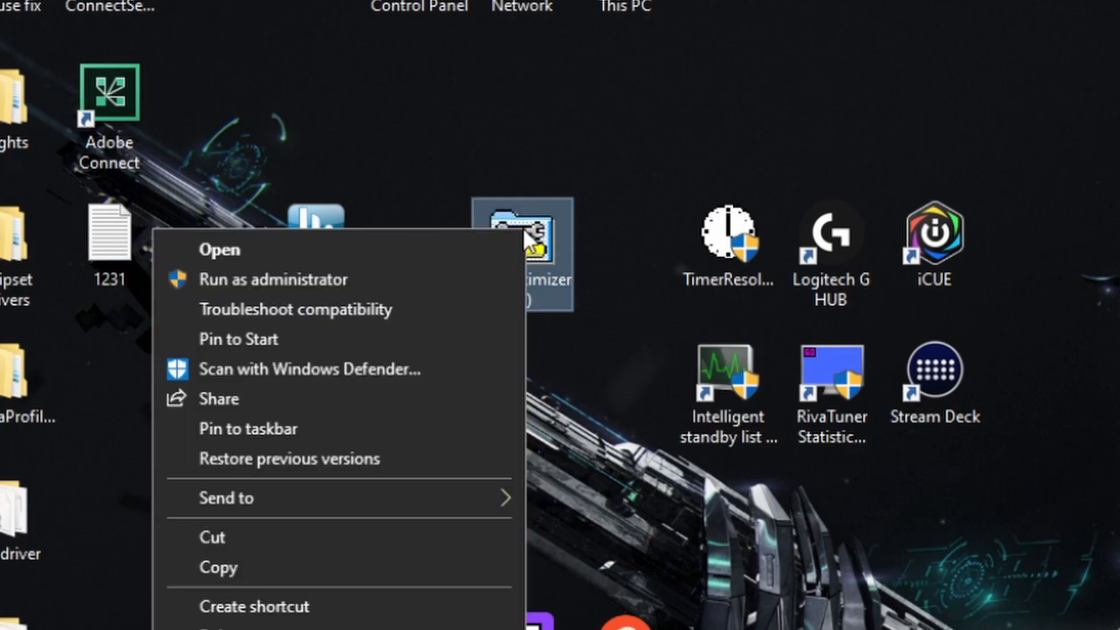
click(436, 288)
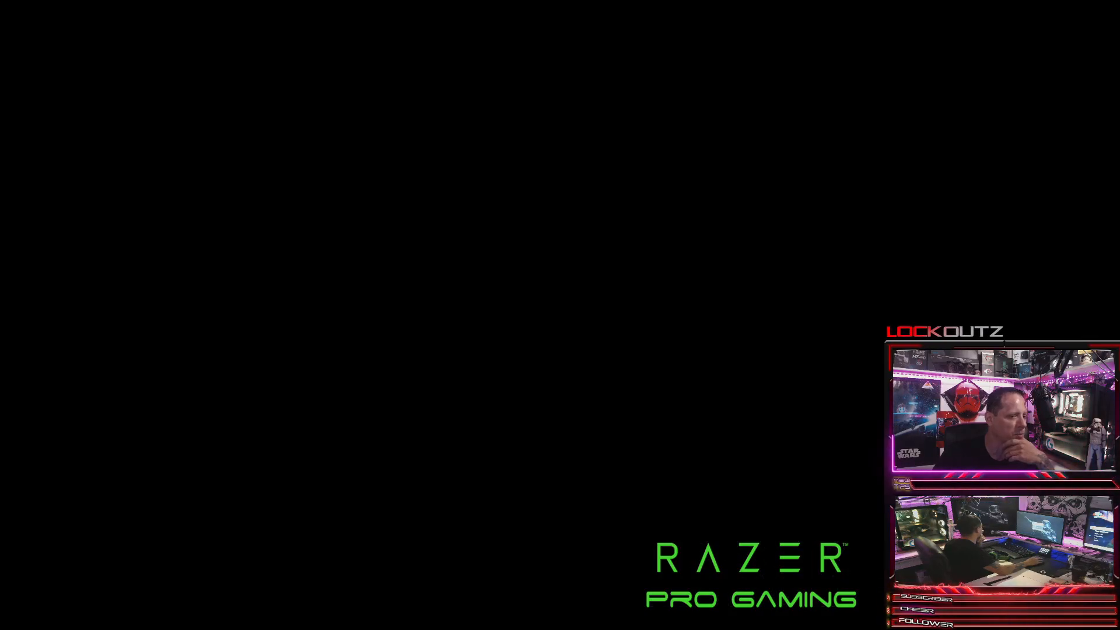
click(488, 372)
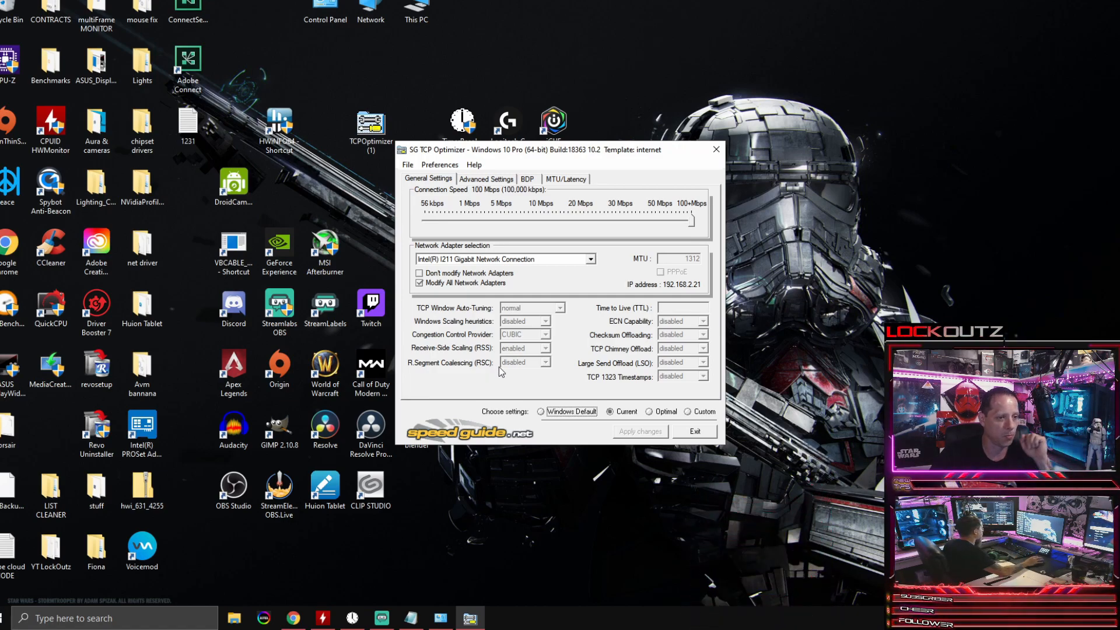
Step: Reposition the TCP Optimizer window higher on the desktop and bring up its MTU and latency test page
click(565, 179)
click(417, 179)
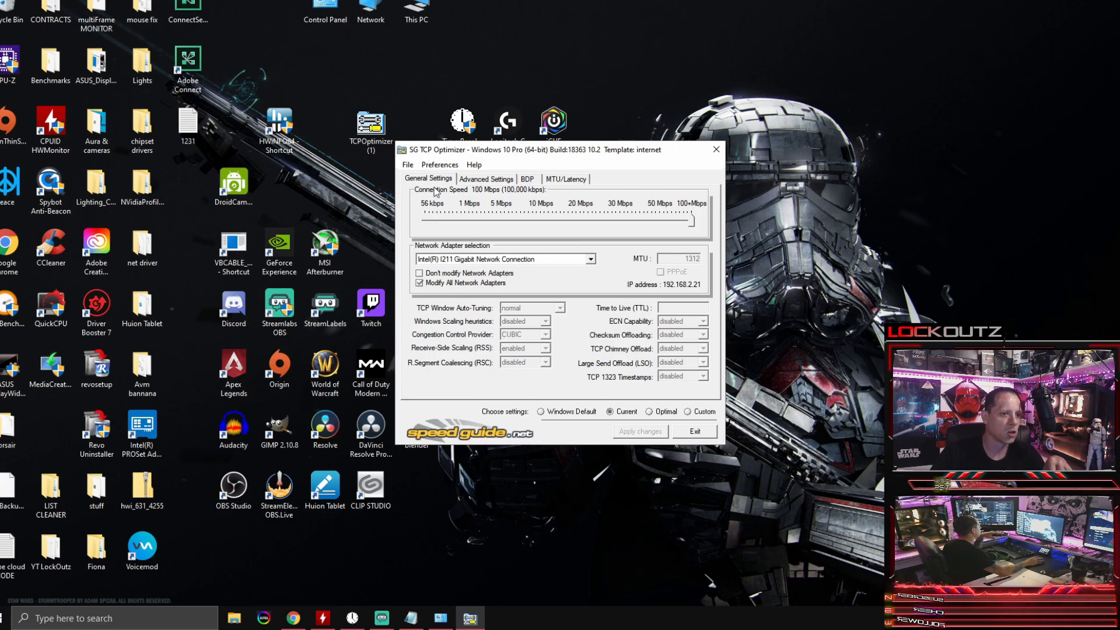
drag(564, 148, 547, 109)
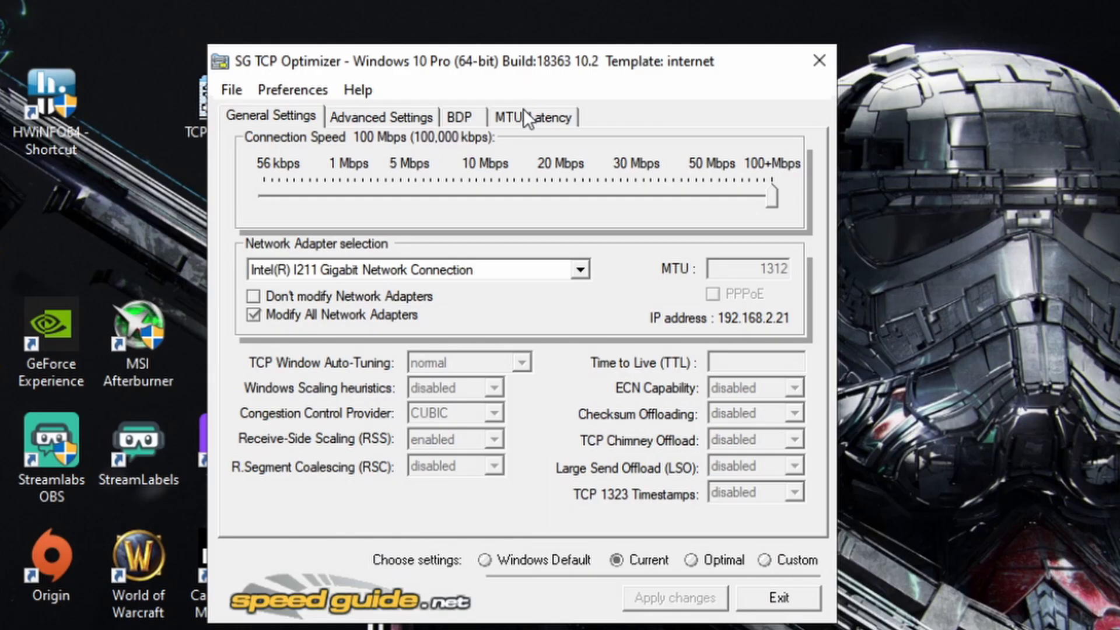
click(528, 119)
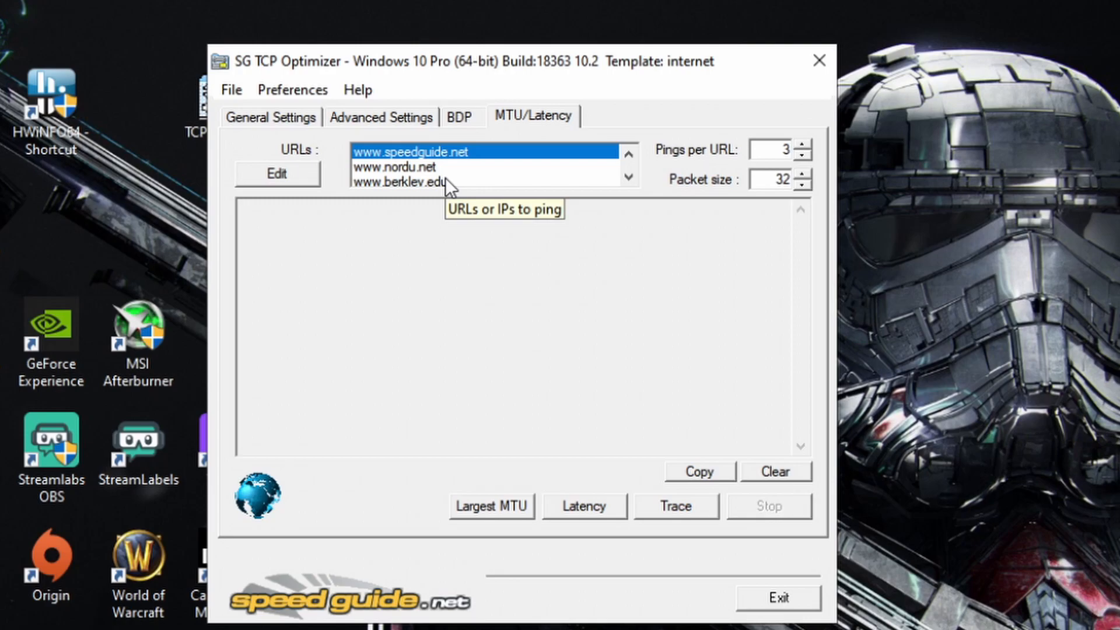
Step: Change the first entry in the ping URL list to wwww.google.com
click(278, 174)
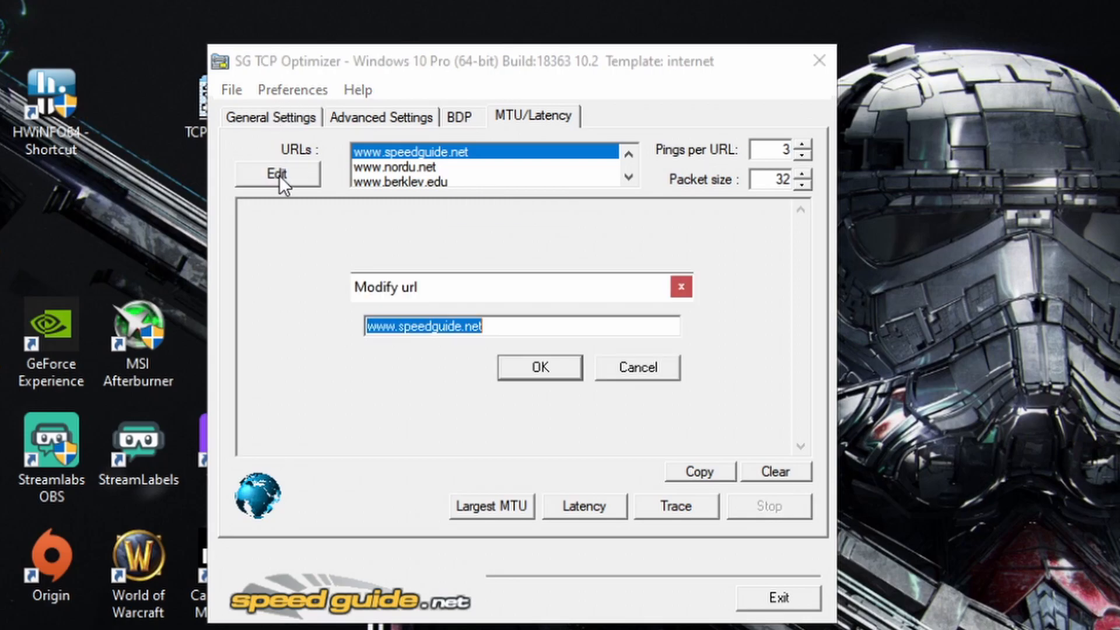
text(w)
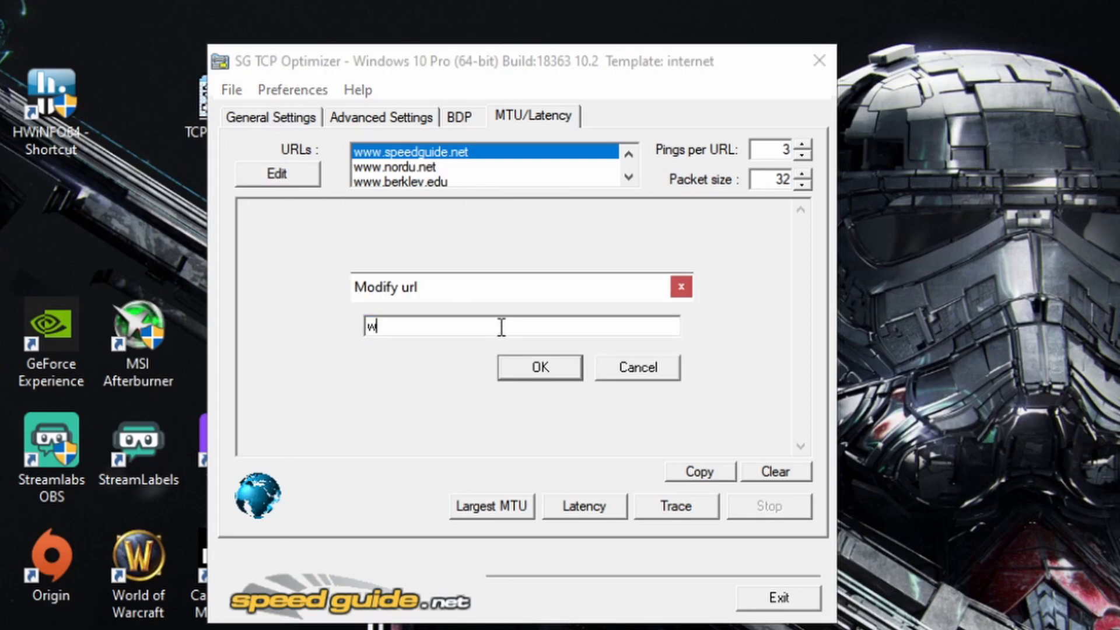
text(wwww.google.com)
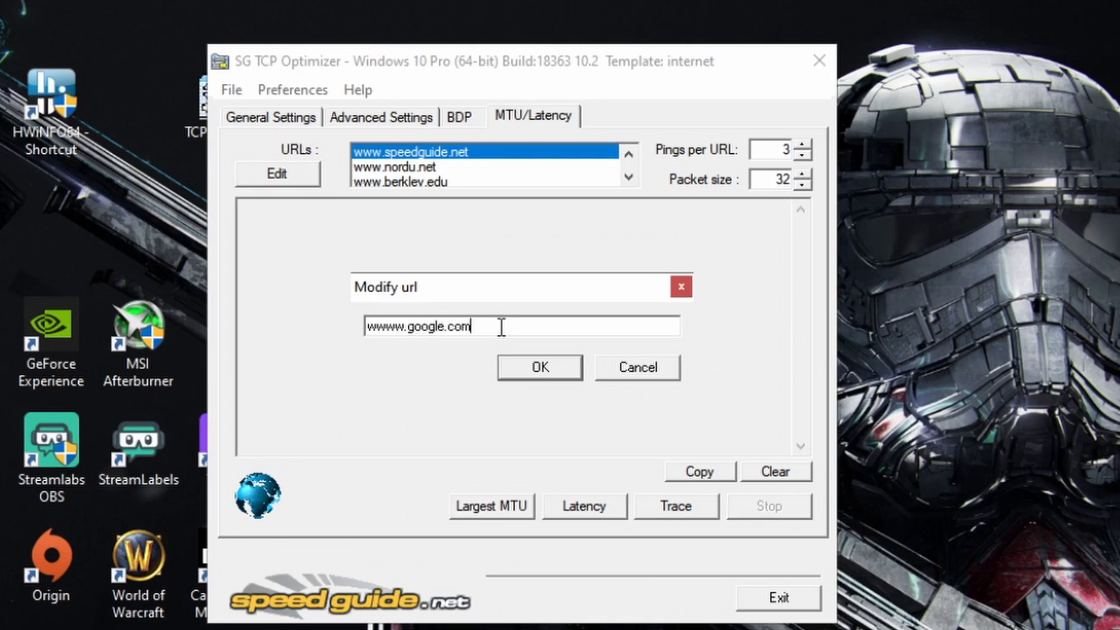
click(540, 368)
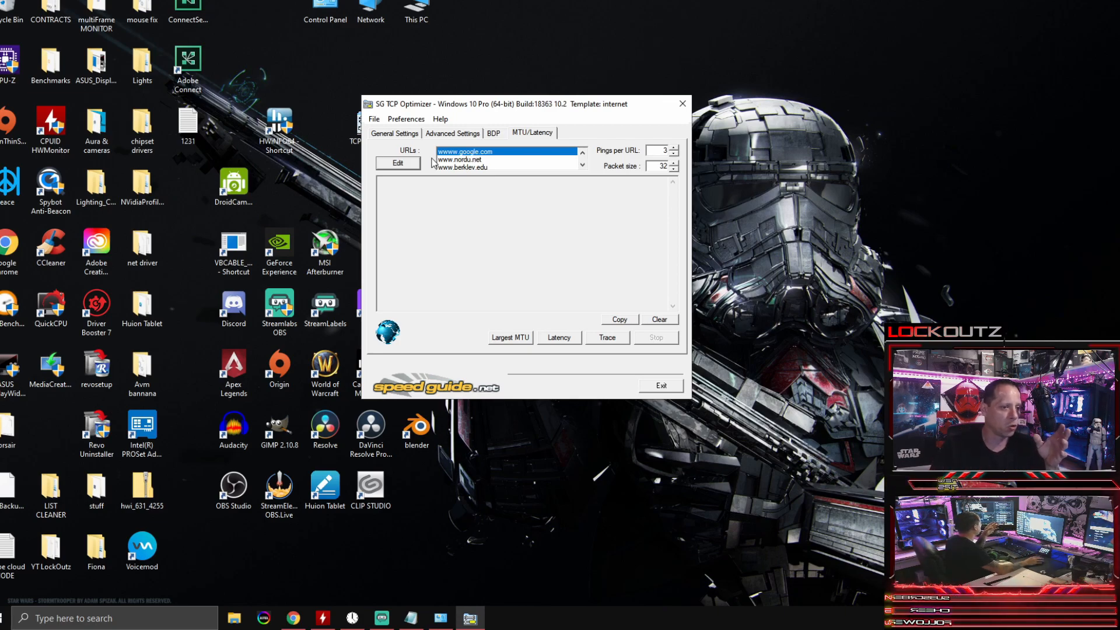
click(398, 164)
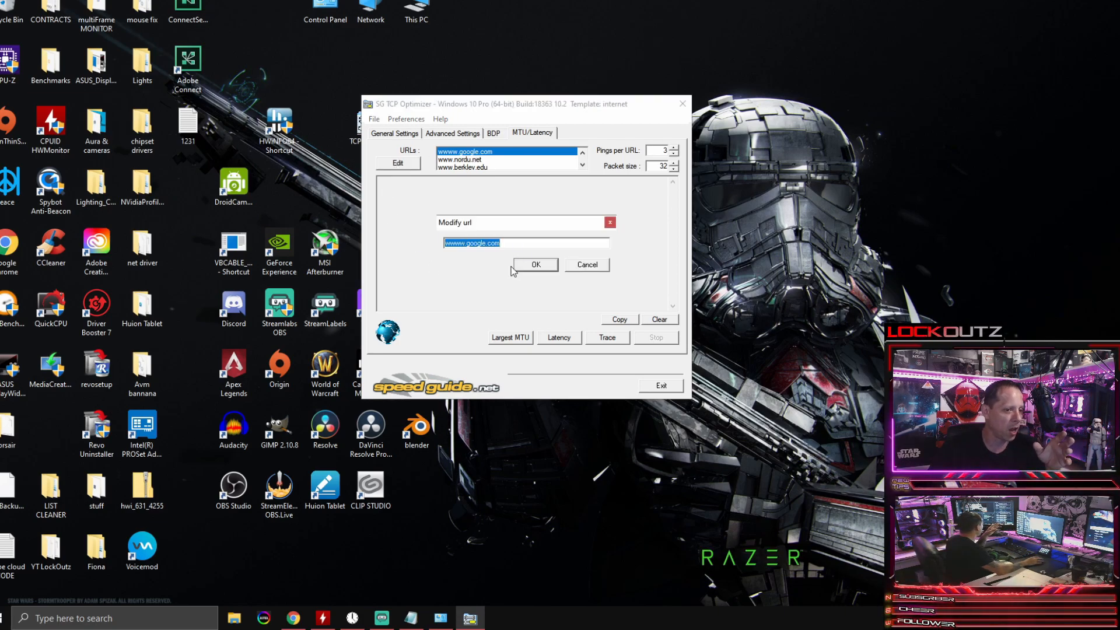
click(594, 265)
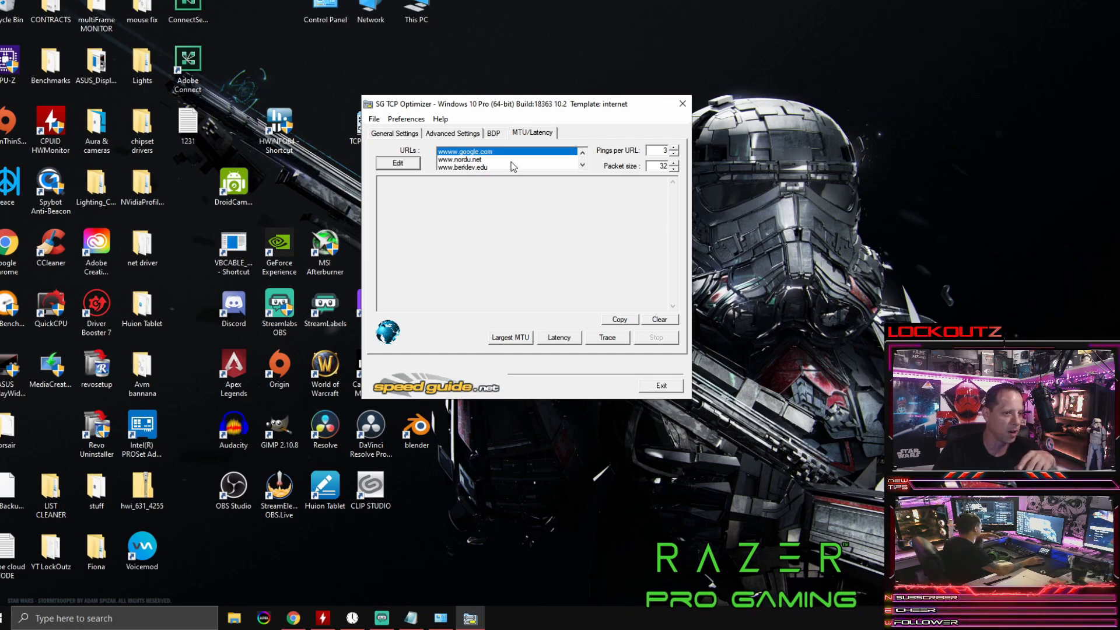
click(489, 159)
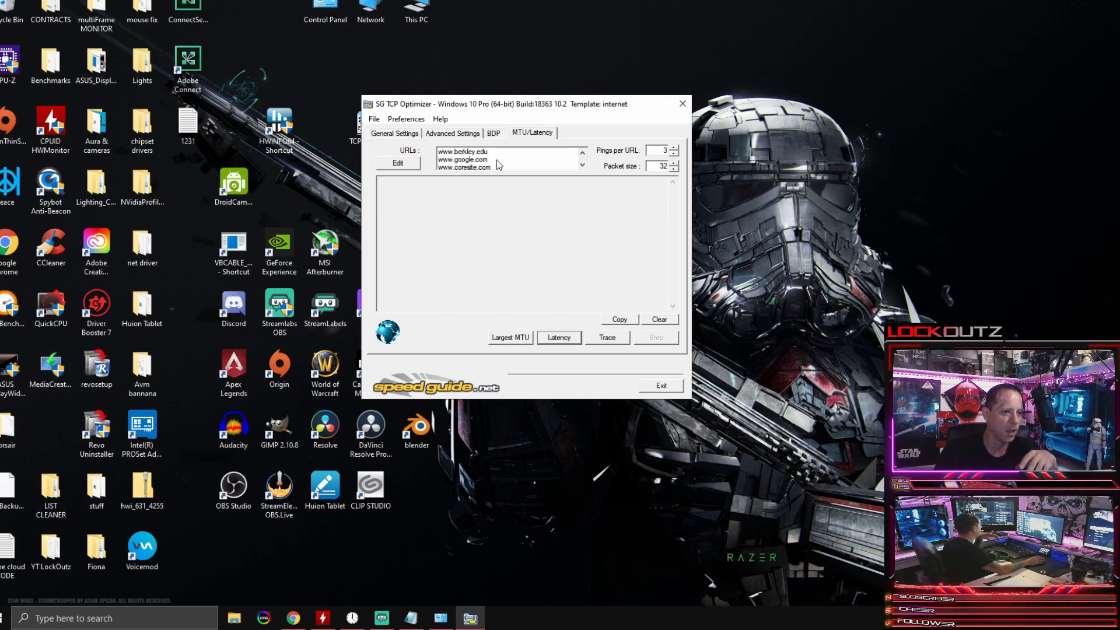
click(392, 164)
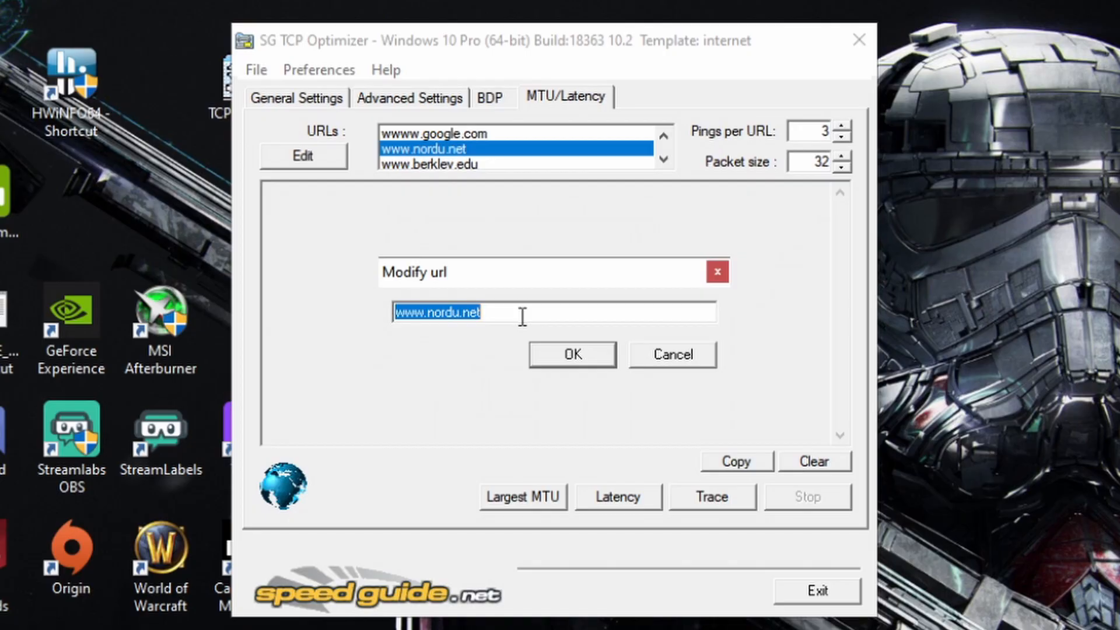
text(www)
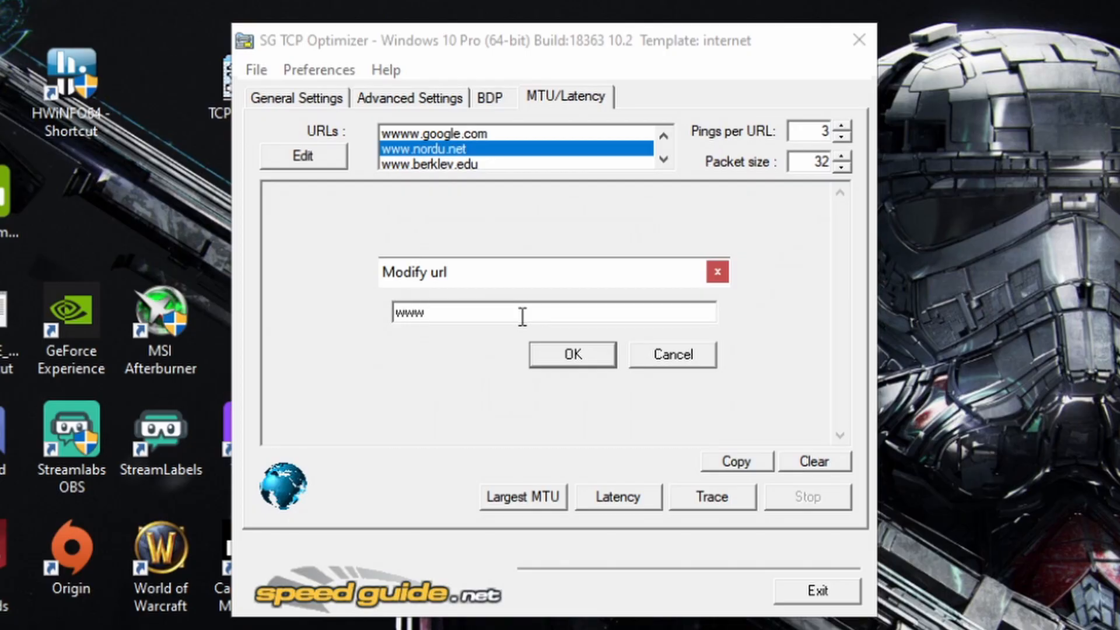
text(.speedguide.net)
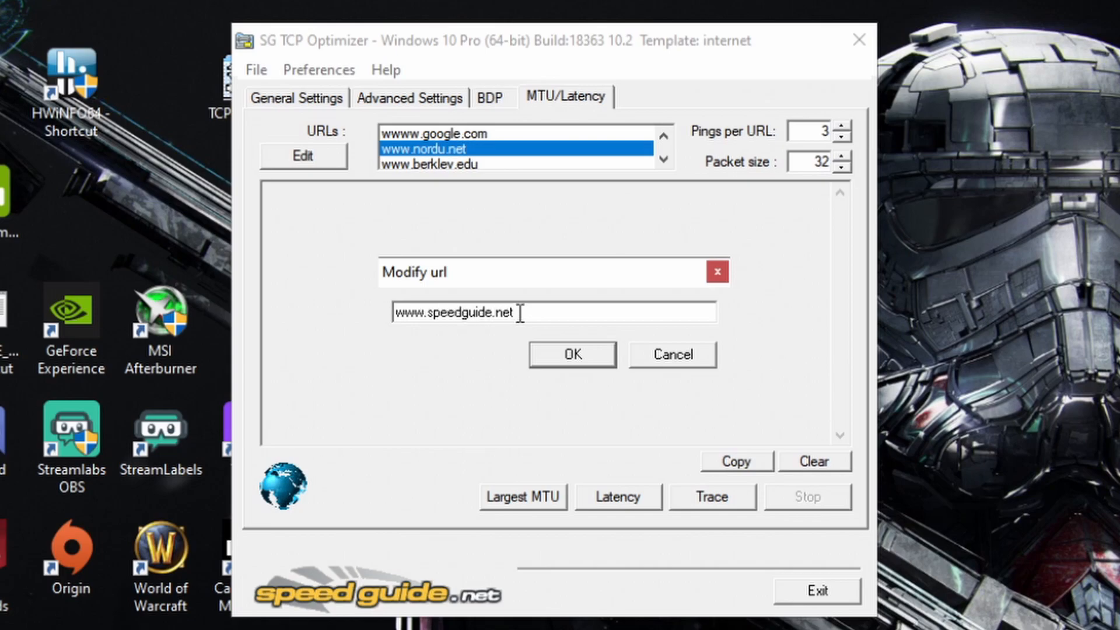
click(567, 360)
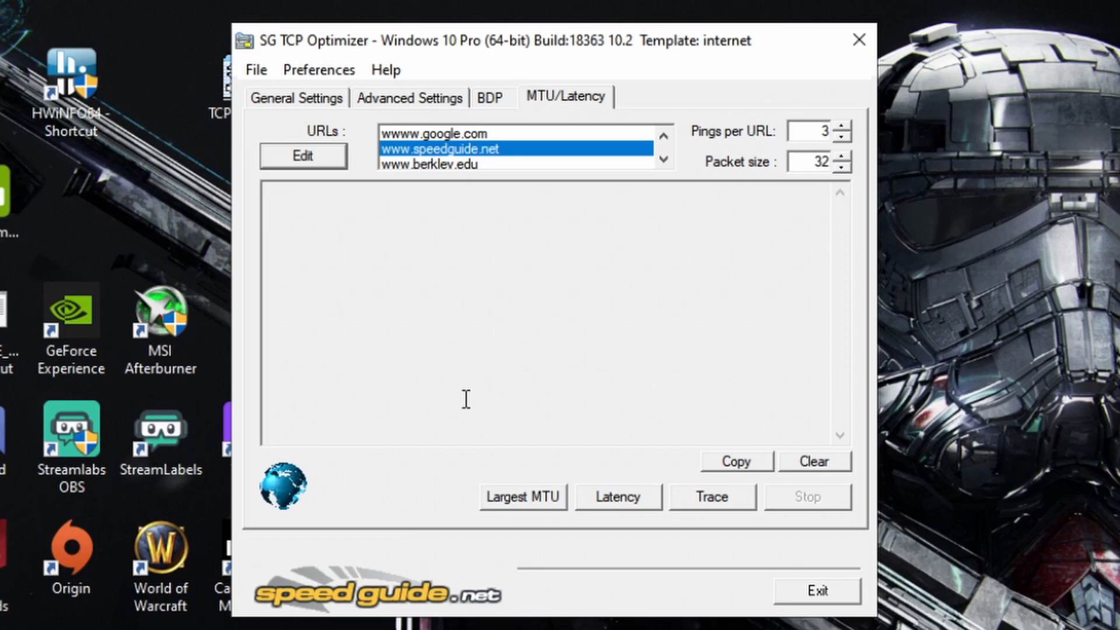
click(528, 495)
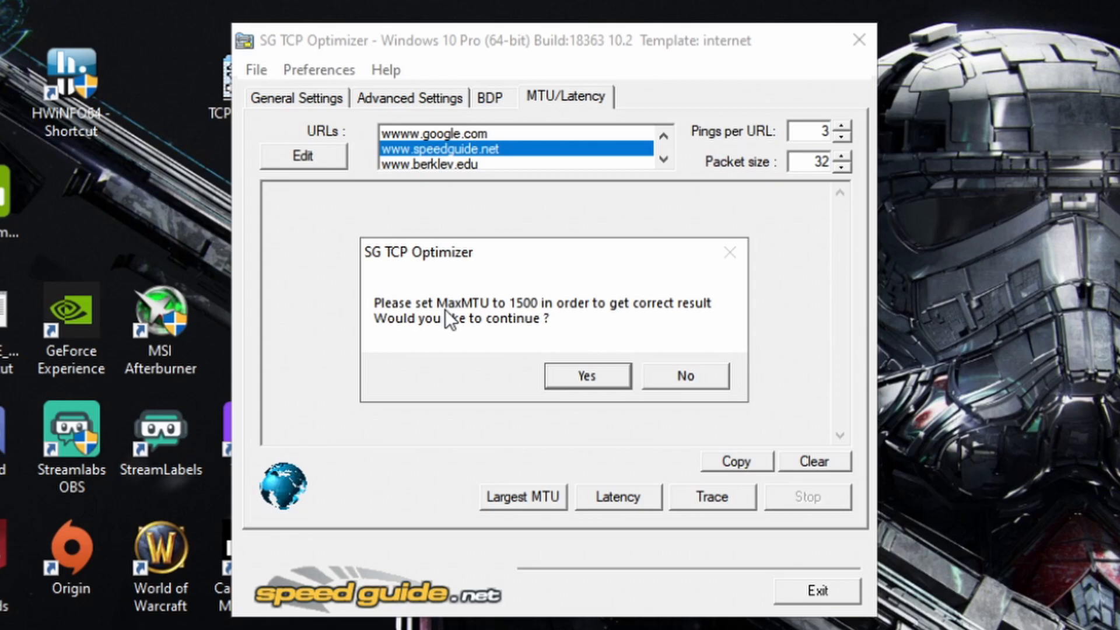
click(593, 374)
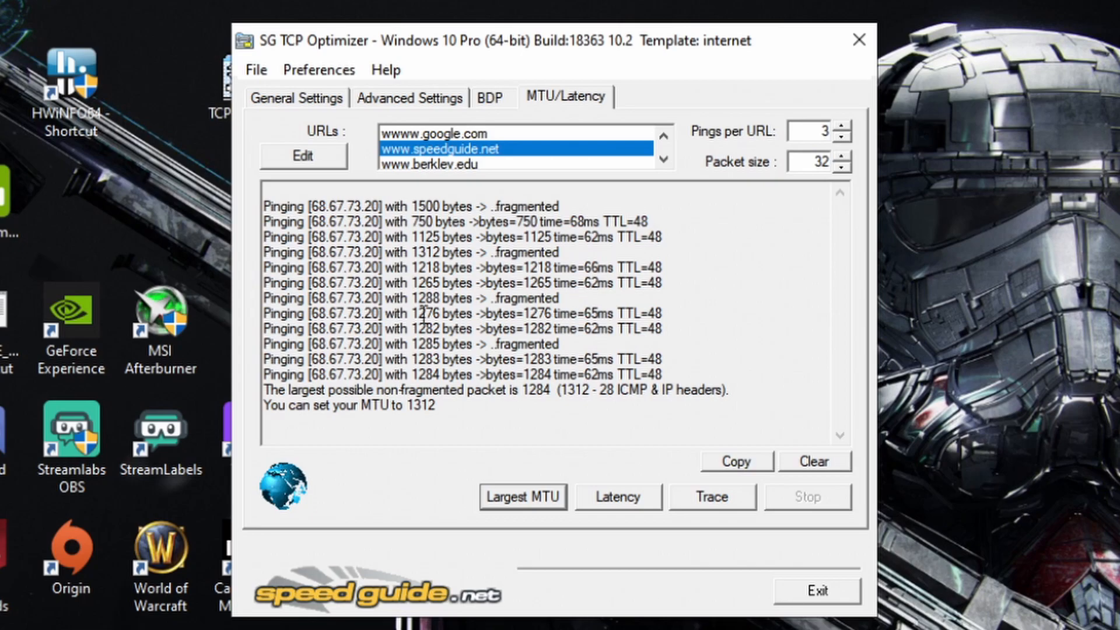
drag(272, 390, 621, 391)
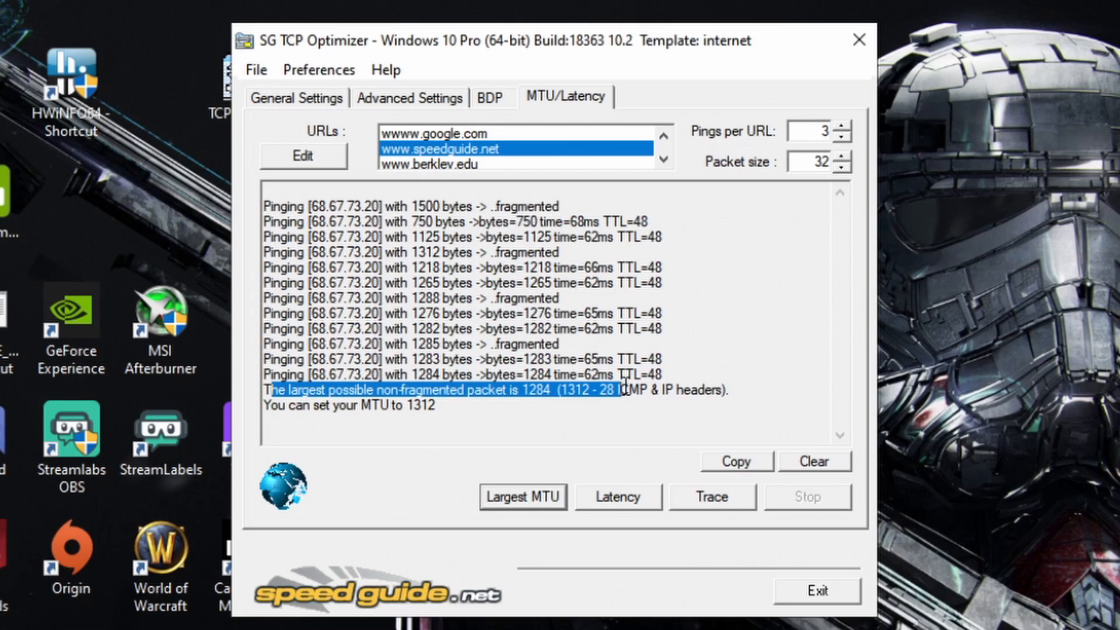
click(523, 390)
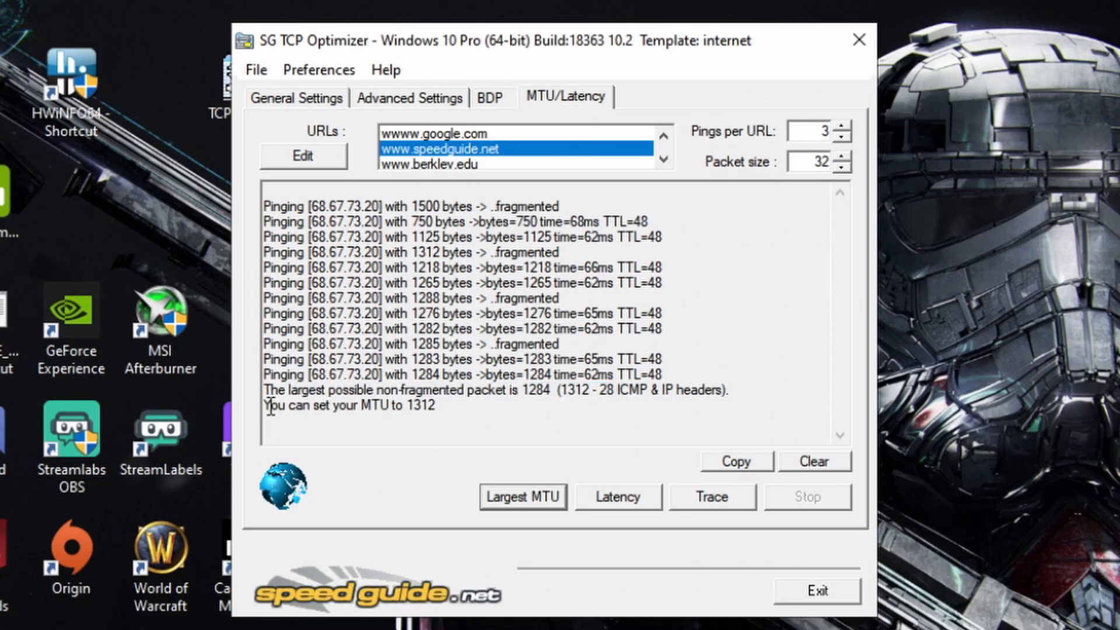
drag(264, 404, 456, 402)
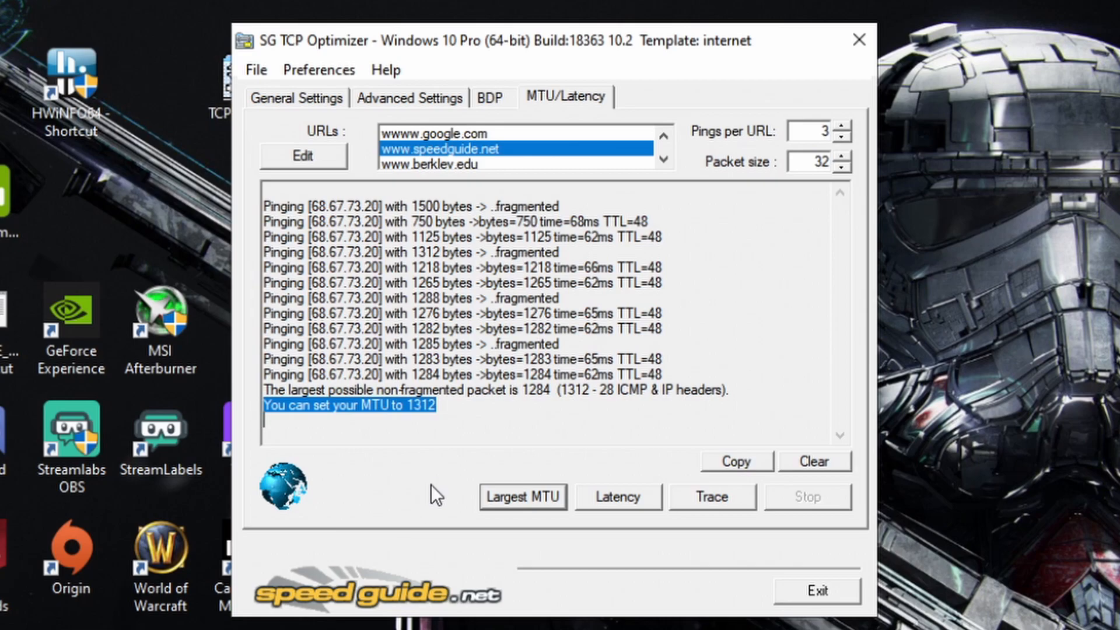
click(523, 500)
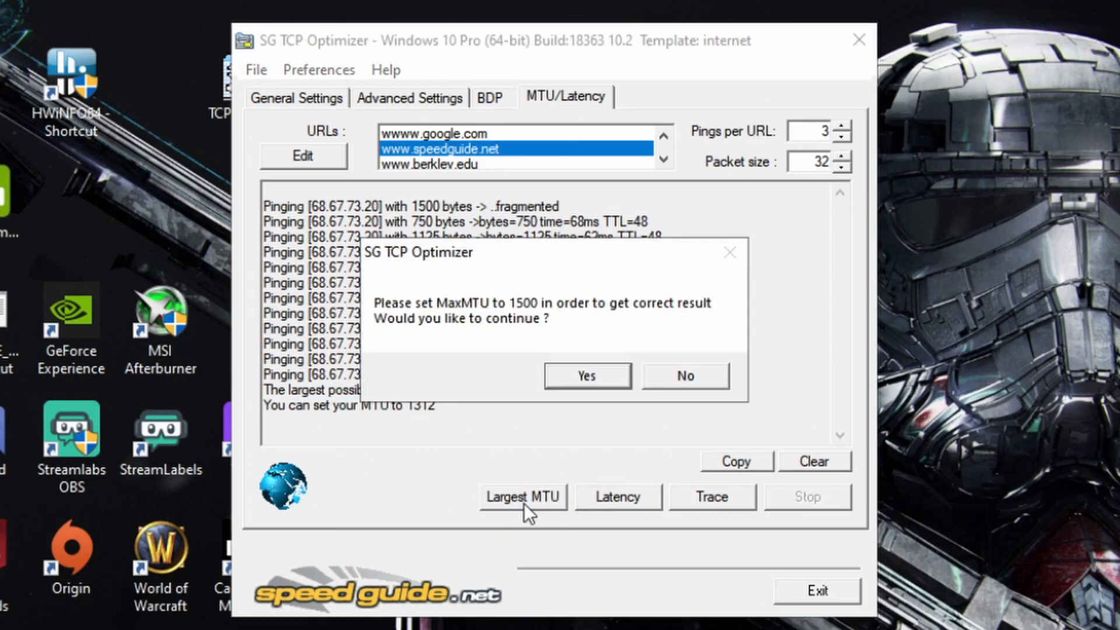
click(588, 387)
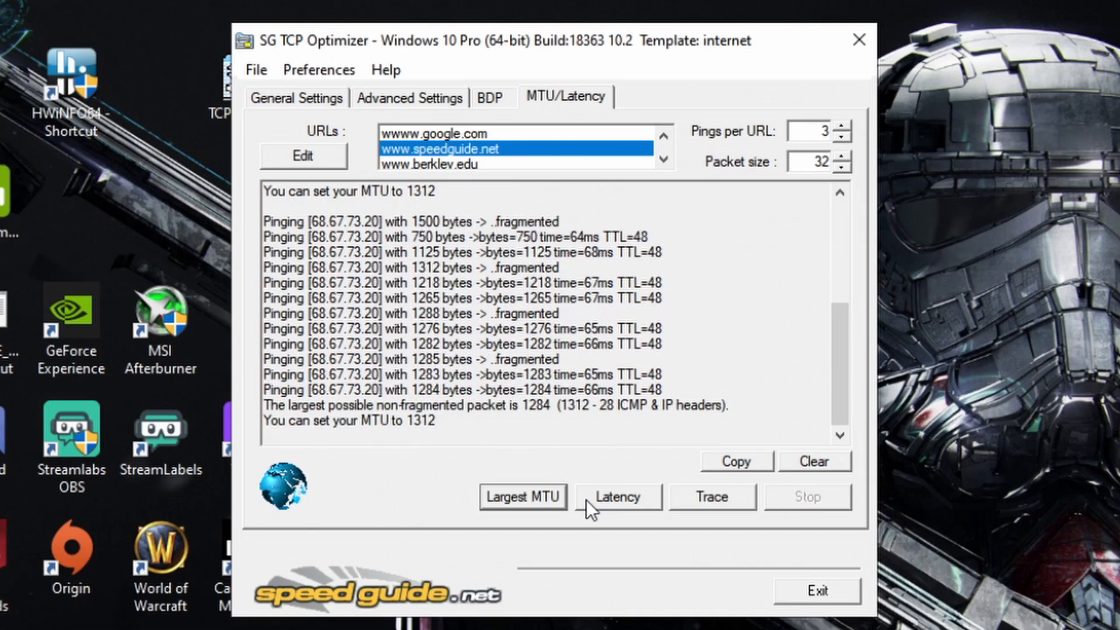
click(551, 497)
click(561, 375)
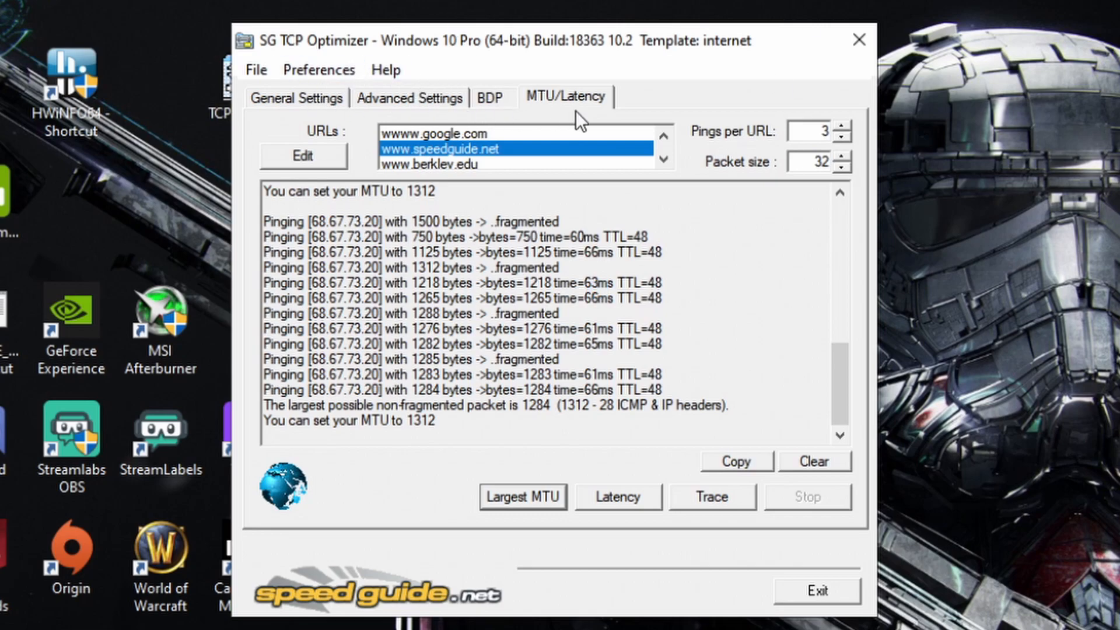
drag(453, 420, 250, 421)
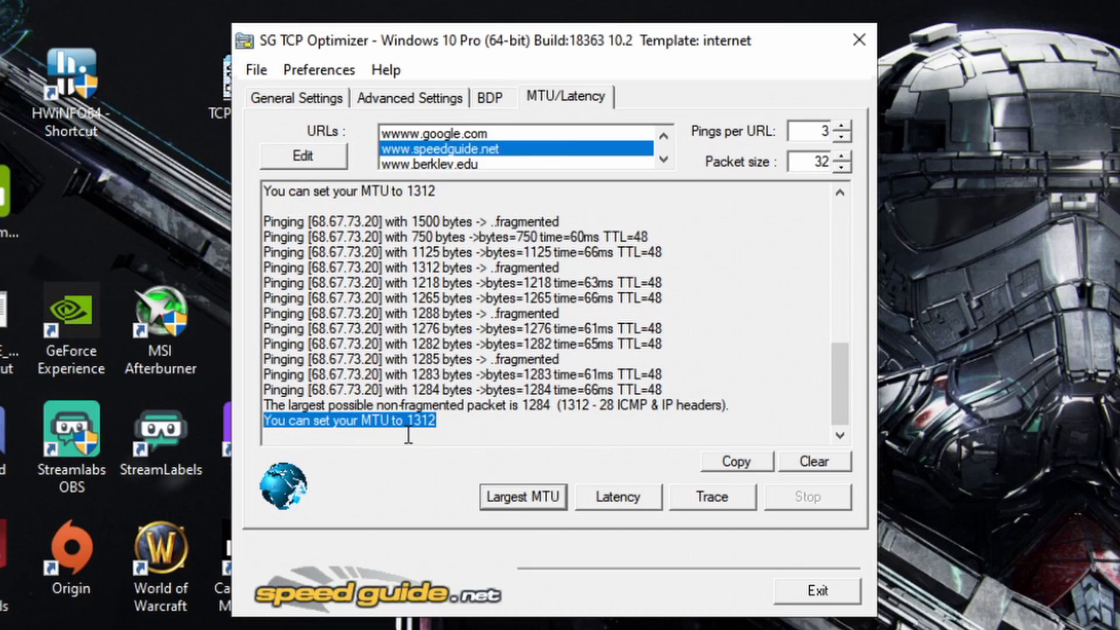
drag(458, 422, 258, 426)
drag(446, 421, 272, 424)
Step: Switch the general settings to Custom, keeping the connection speed at 100+Mbps and the Intel(R) I211 Gigabit Network Connection adapter selected
click(310, 96)
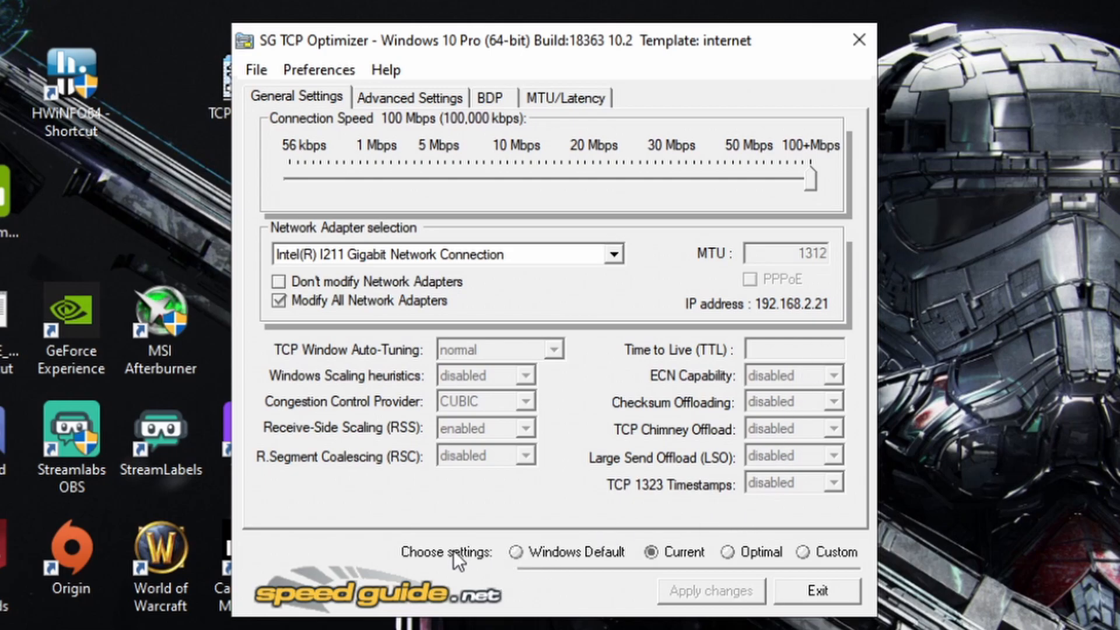
click(804, 552)
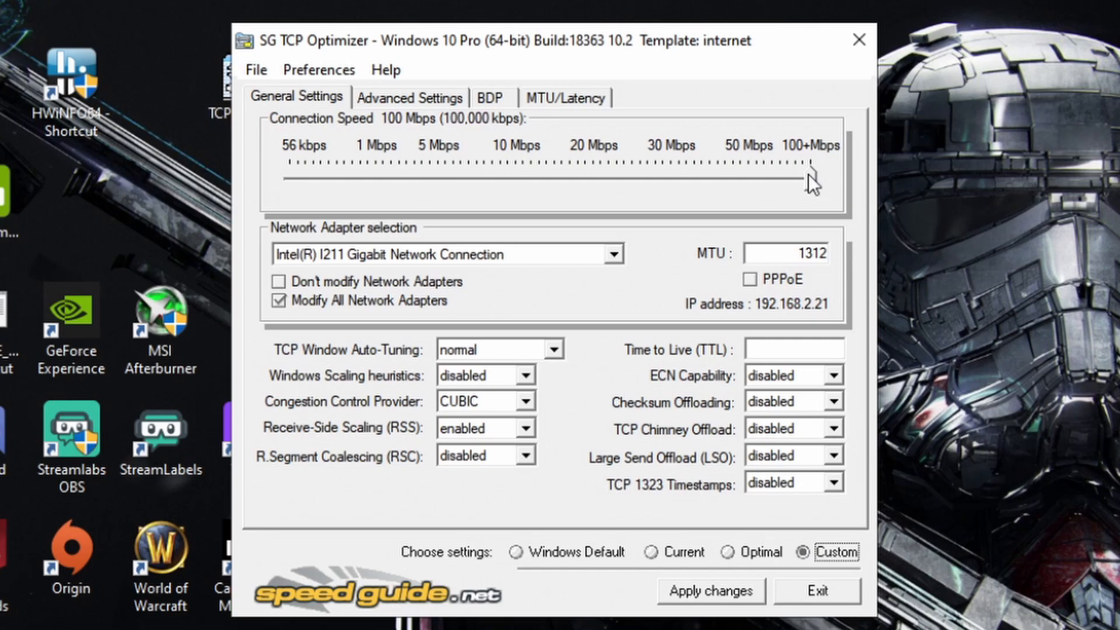
drag(809, 179, 943, 159)
click(613, 254)
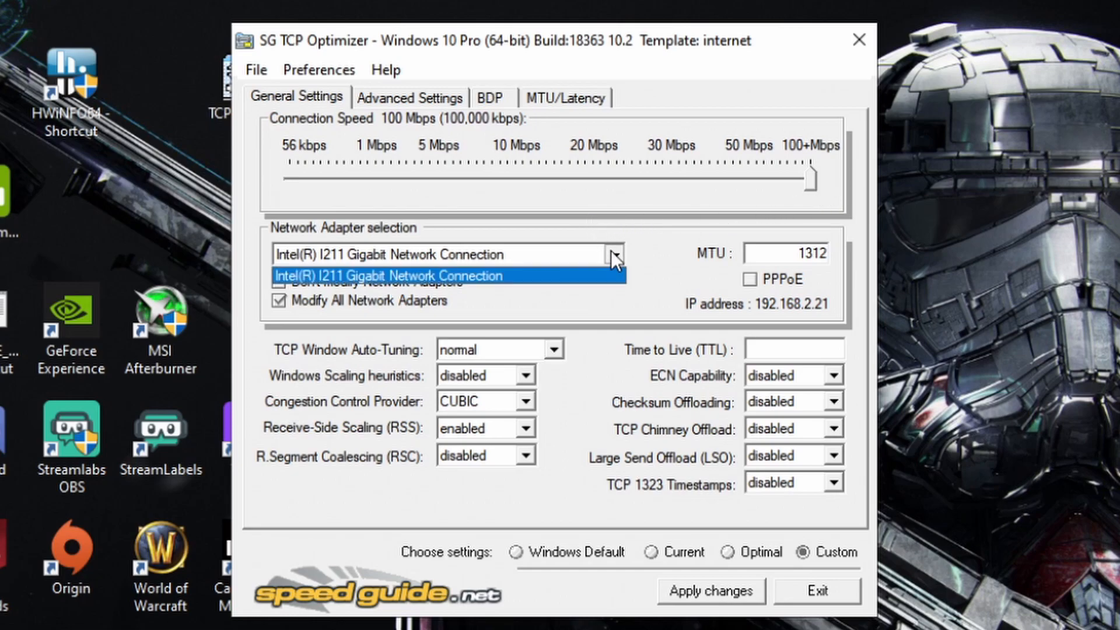
click(590, 275)
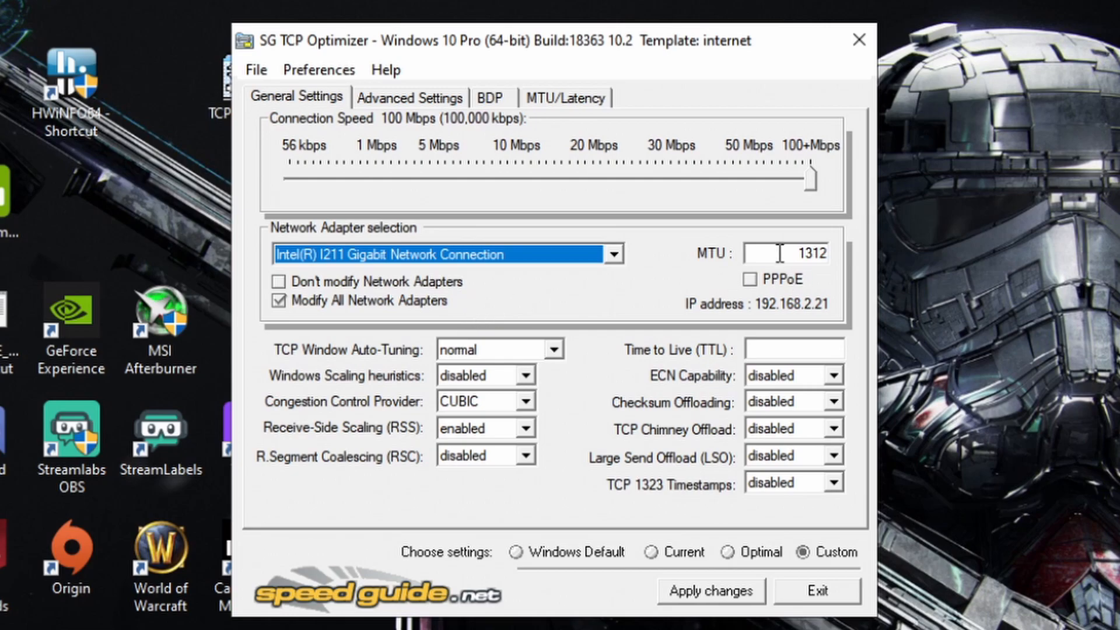
Step: Check the MTU value, review the list of changes for the custom settings and cancel without applying them
drag(790, 255, 834, 259)
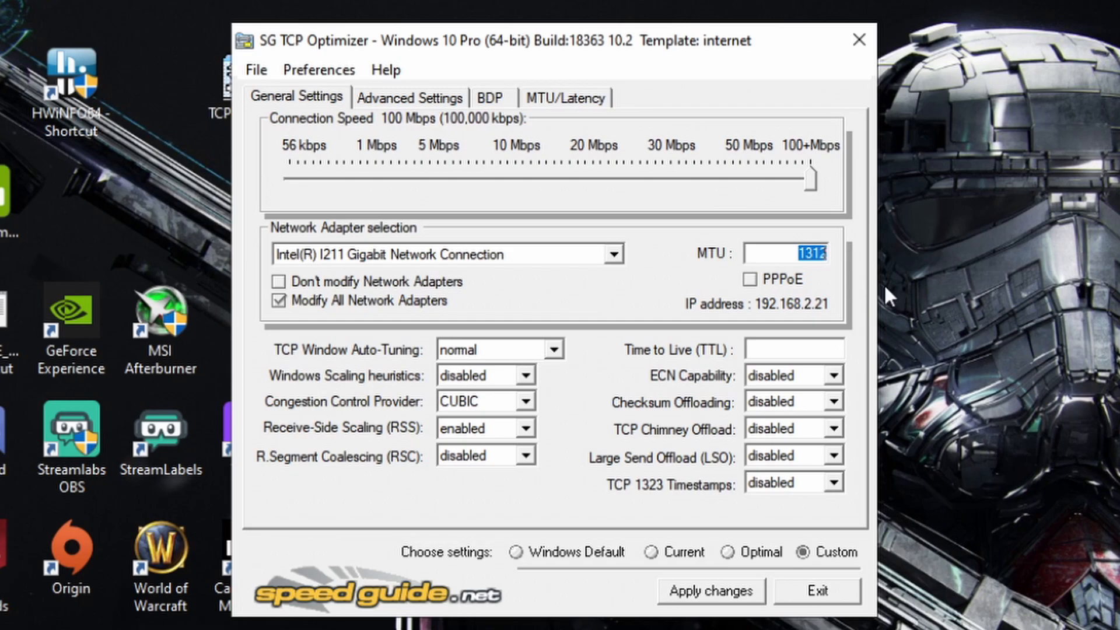
double_click(782, 249)
mouse_move(526, 432)
click(702, 591)
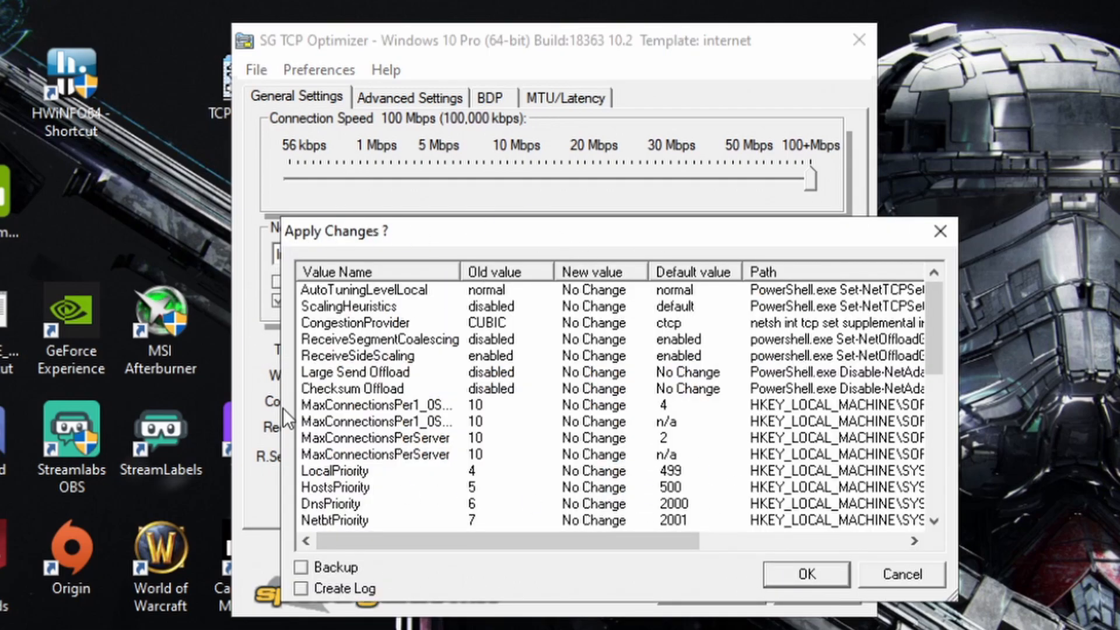
click(916, 573)
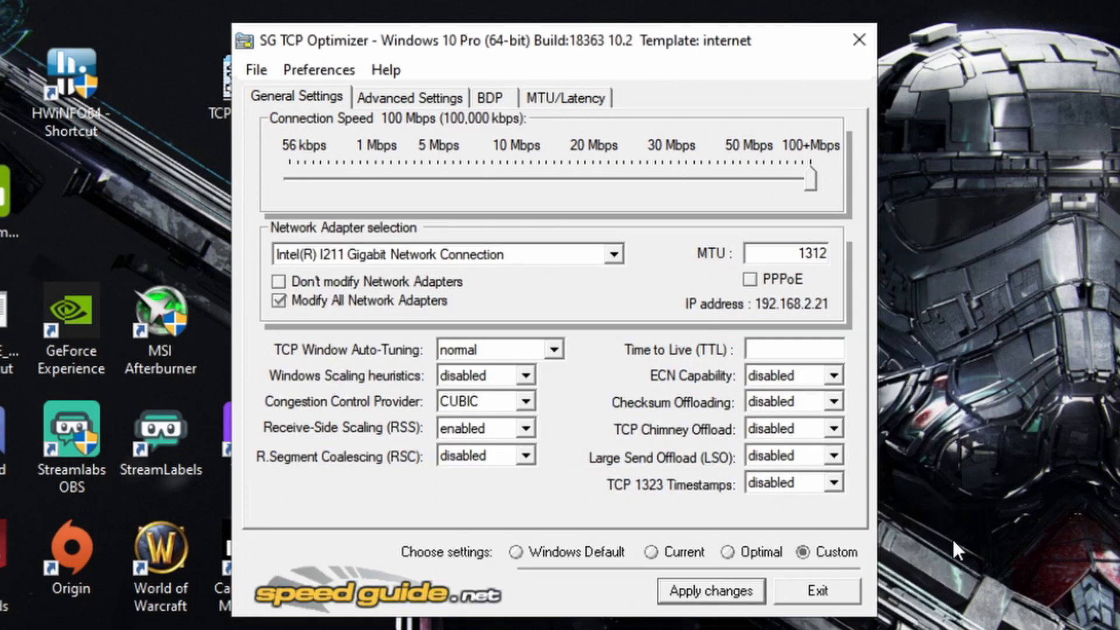
Step: Check the host resolution priorities and the initial and minimum retransmit timeouts in the advanced settings
click(411, 93)
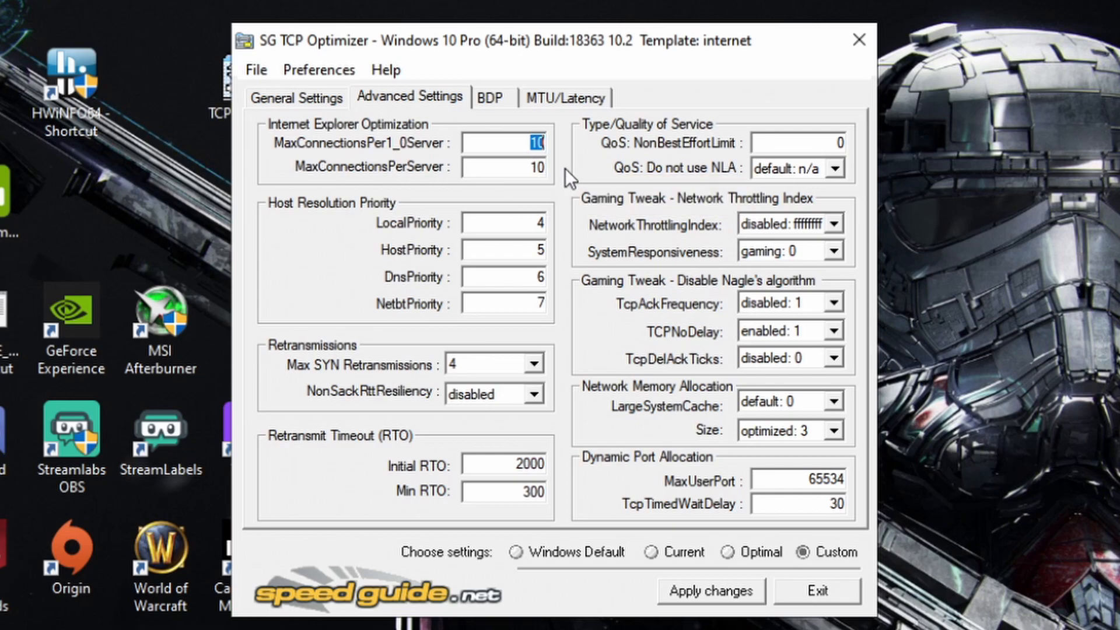
click(521, 221)
click(525, 249)
click(533, 278)
click(531, 303)
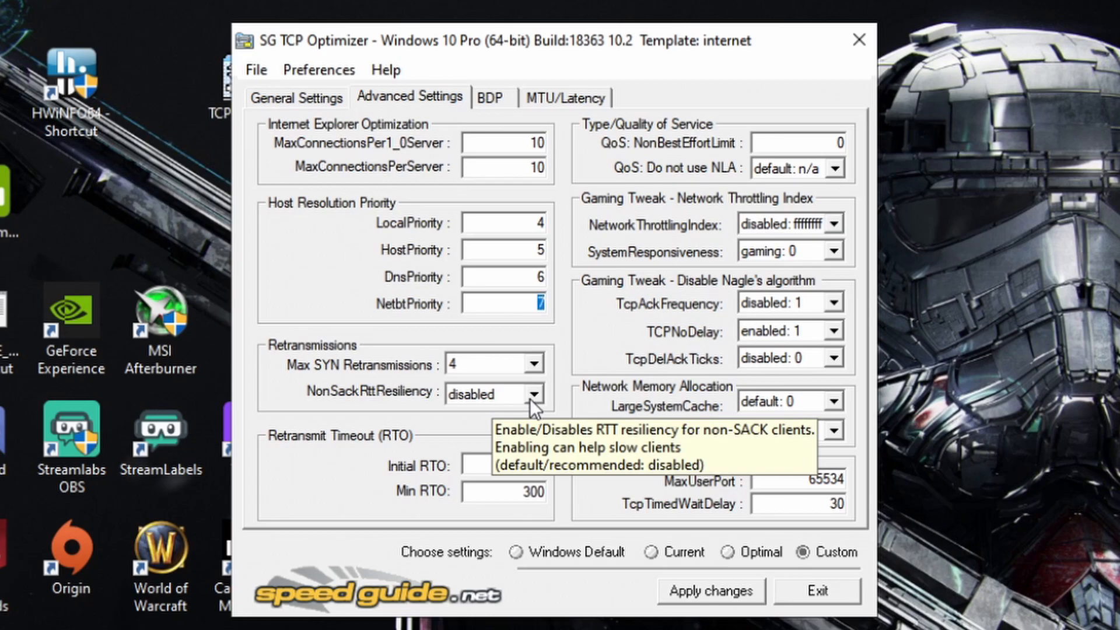
click(518, 464)
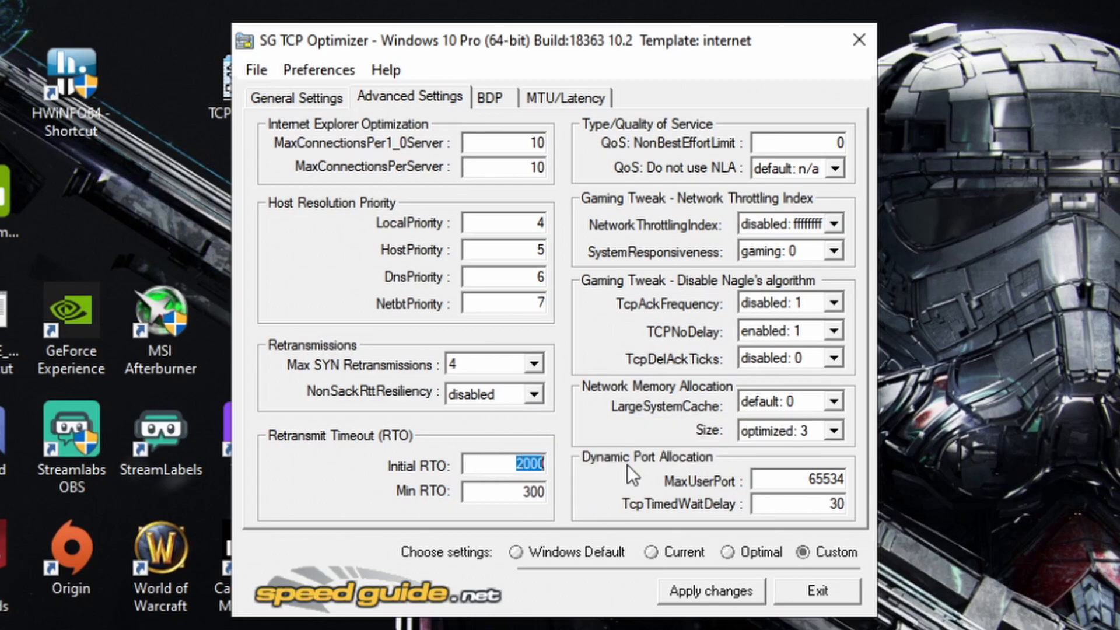
click(515, 491)
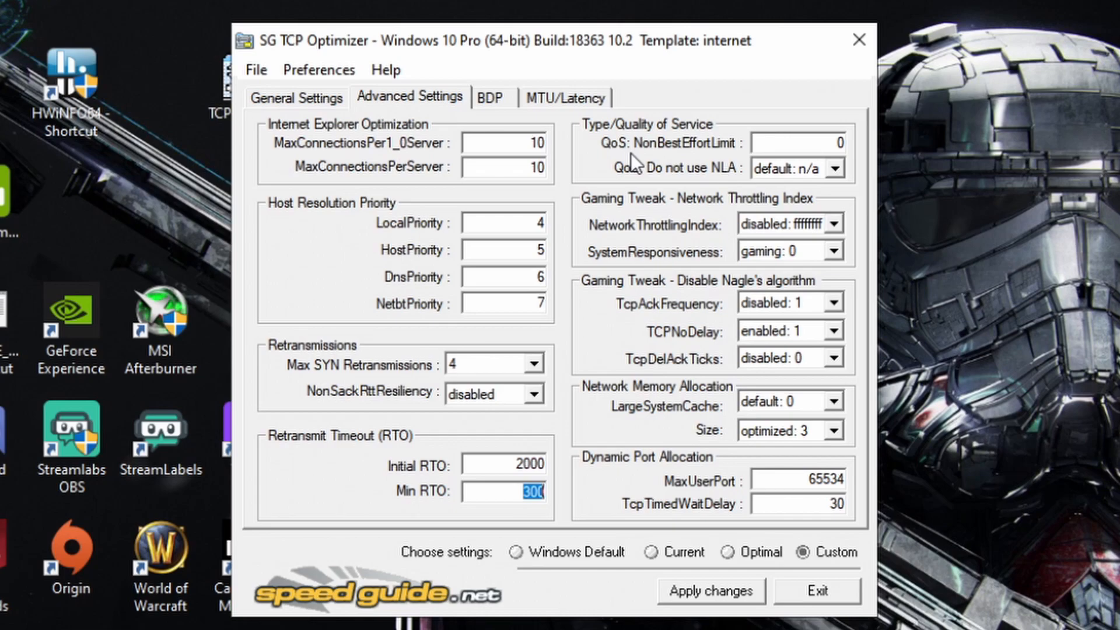
Step: Keep QoS: Do not use NLA at default: n/a, NetworkThrottlingIndex at disabled: ffffffff and SystemResponsiveness at gaming: 0
double_click(821, 143)
click(835, 170)
click(803, 187)
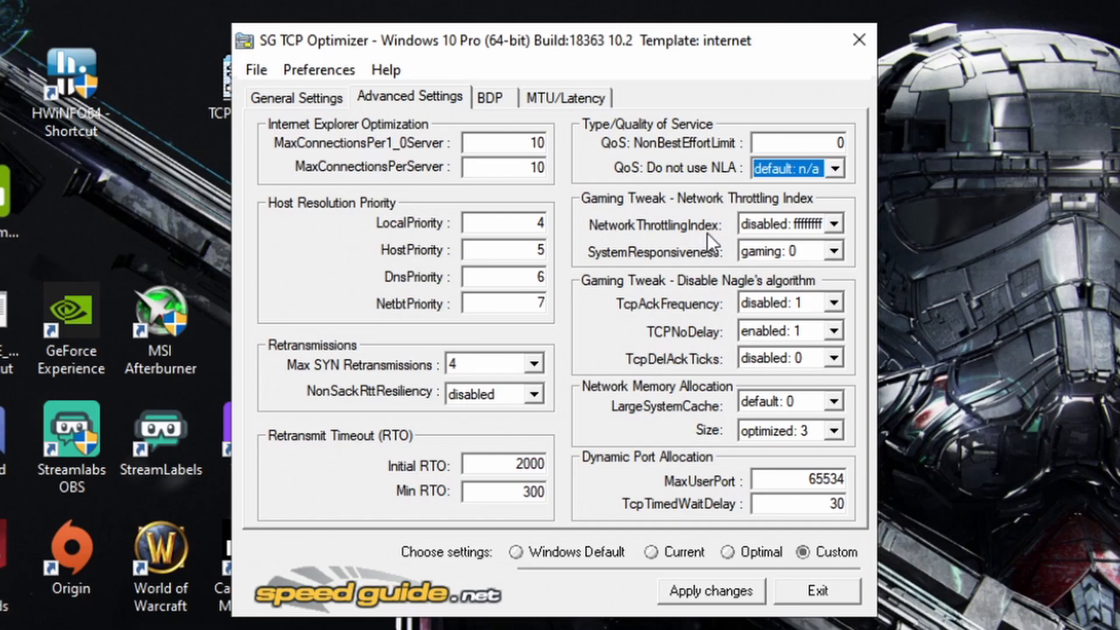
click(840, 227)
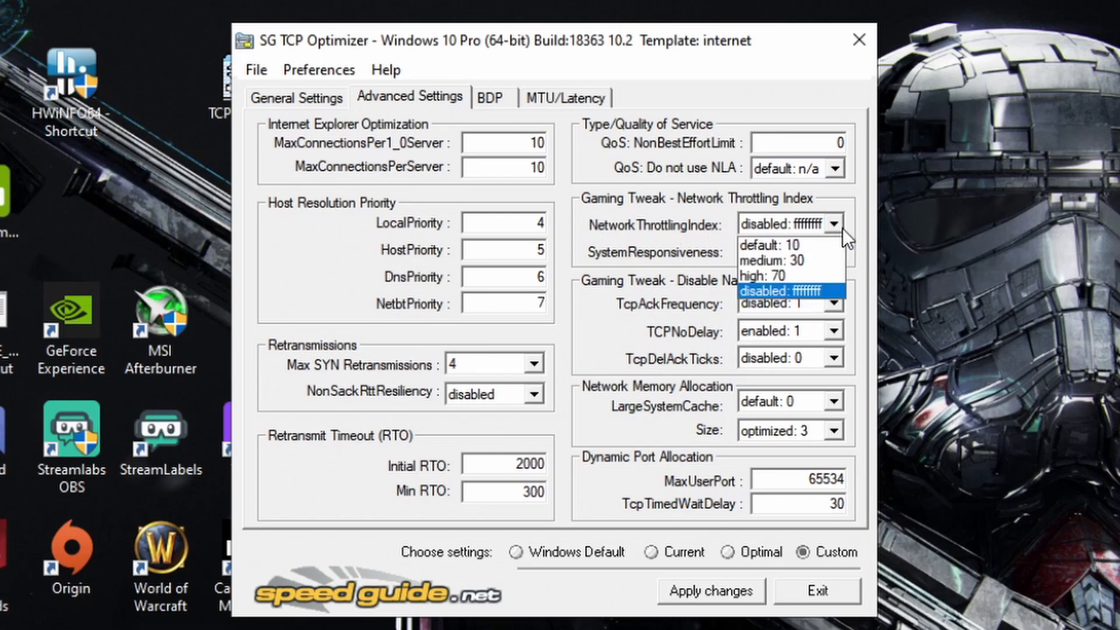
click(793, 289)
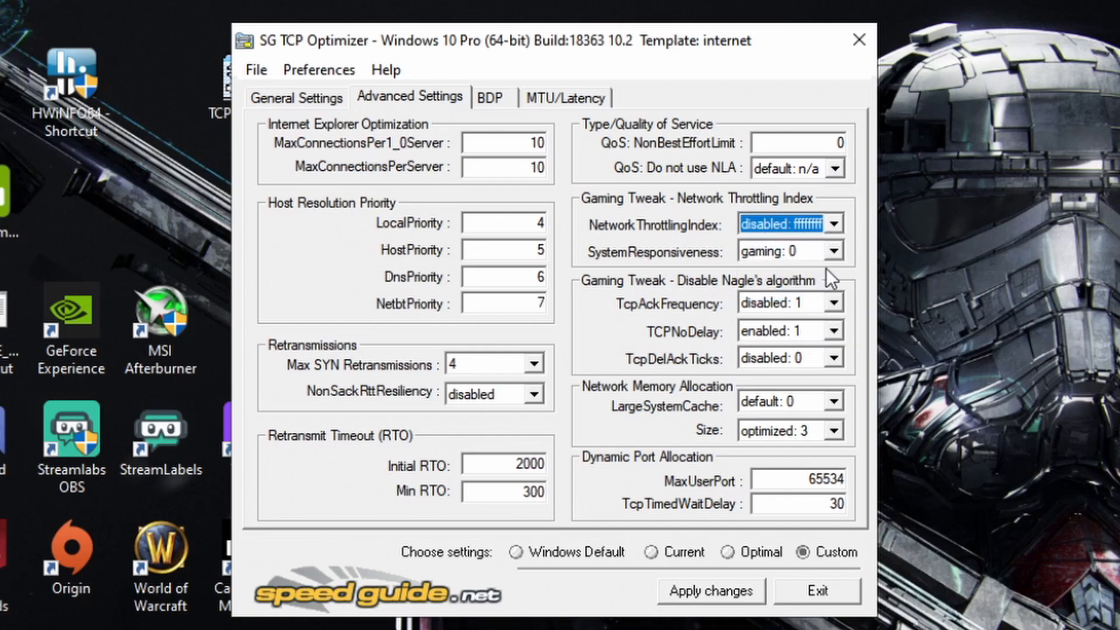
click(834, 252)
click(784, 274)
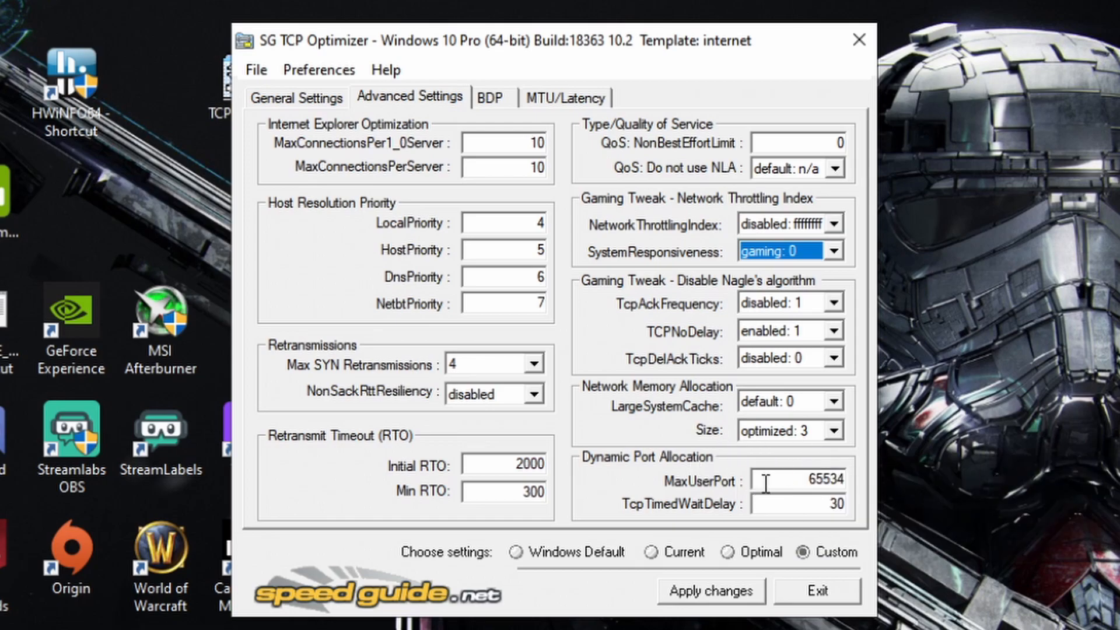
Step: Check the dynamic port allocation values, review the list of pending changes and cancel without applying them
double_click(816, 480)
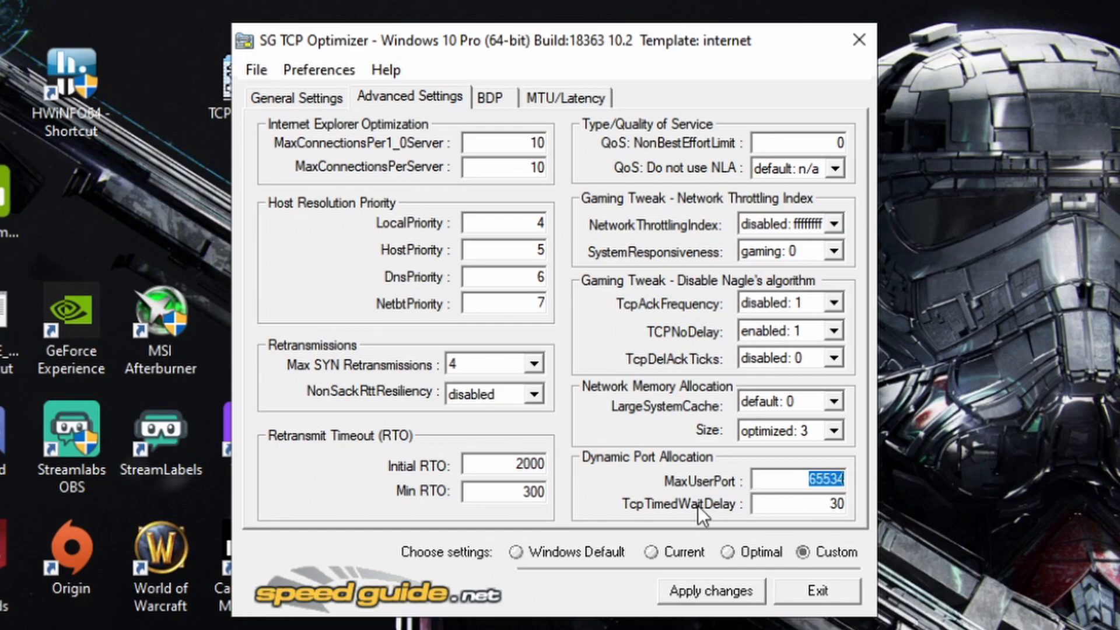
double_click(823, 505)
click(752, 589)
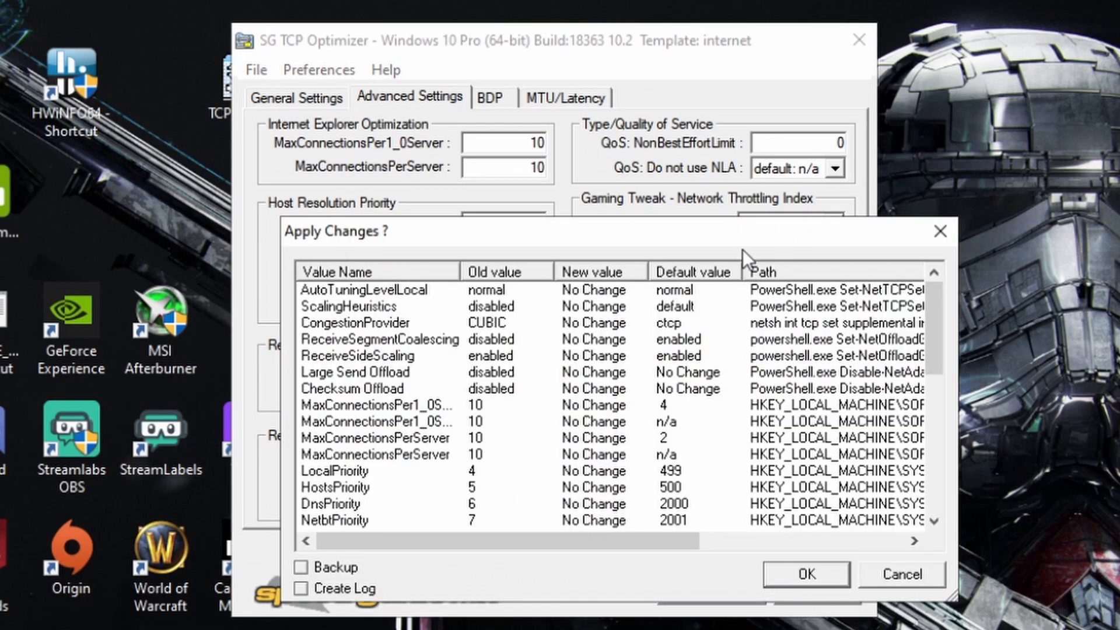
drag(624, 236, 577, 106)
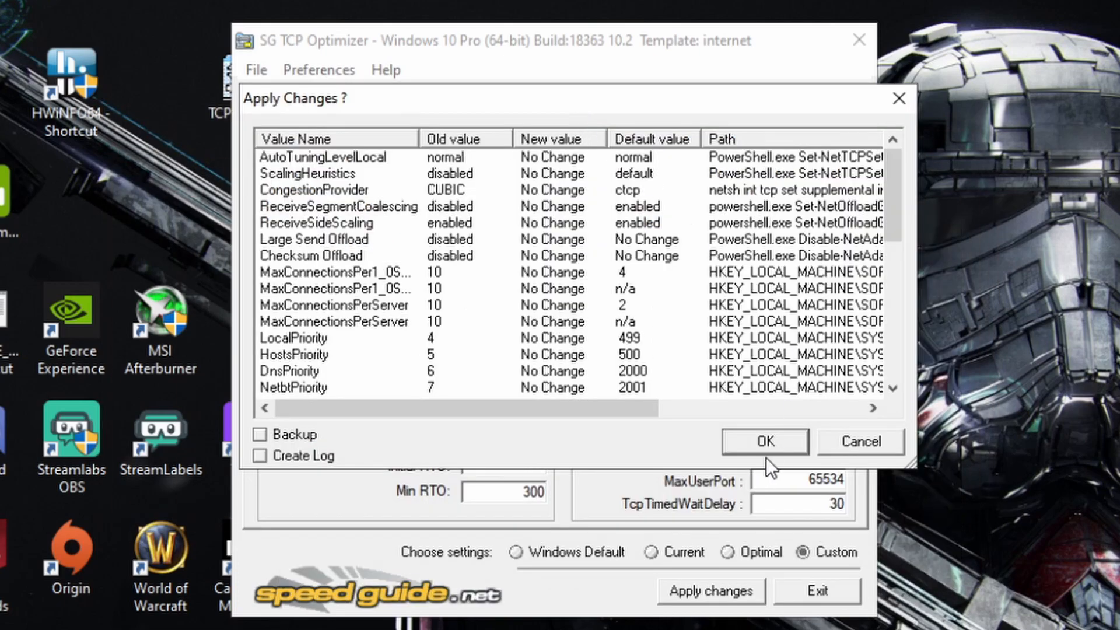
click(877, 446)
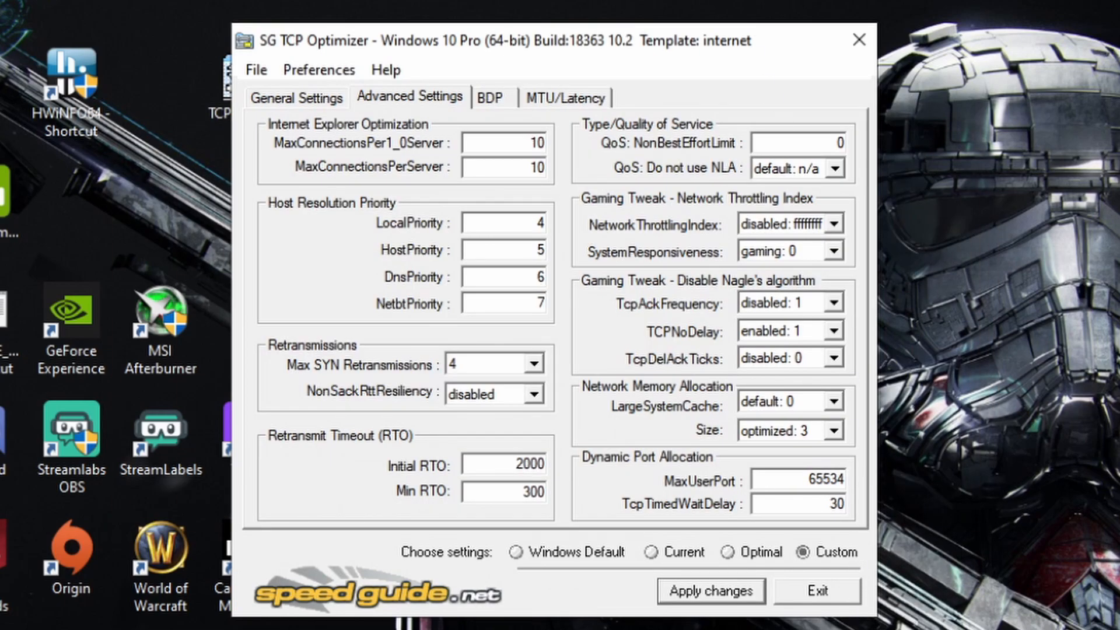
Step: Close TCP Optimizer and refresh the desktop
click(856, 39)
right_click(845, 37)
click(761, 103)
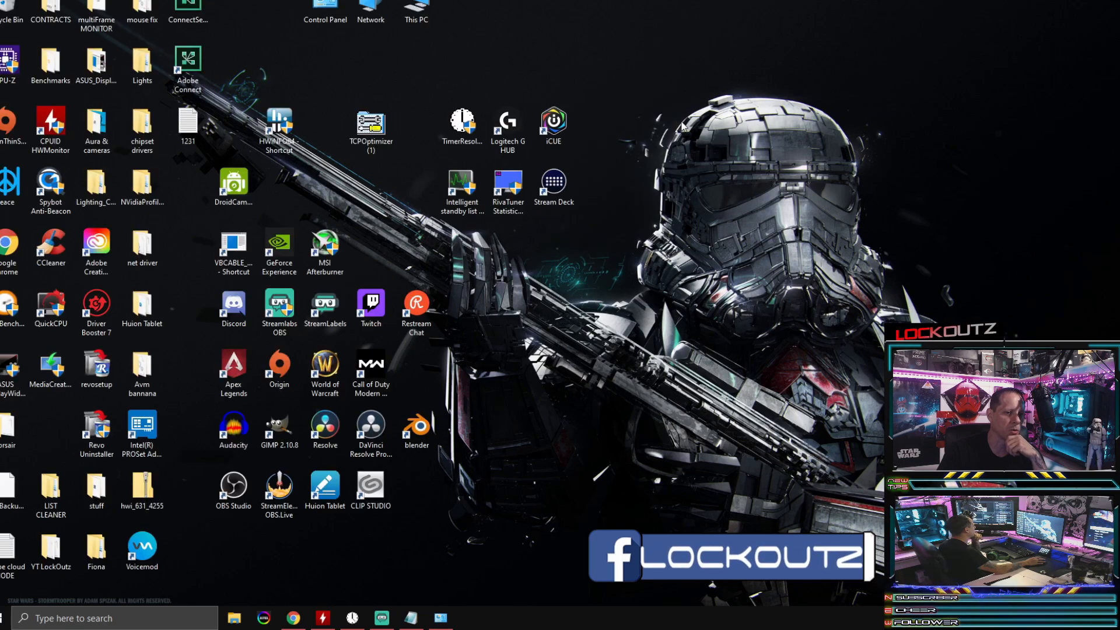
right_click(682, 124)
click(646, 152)
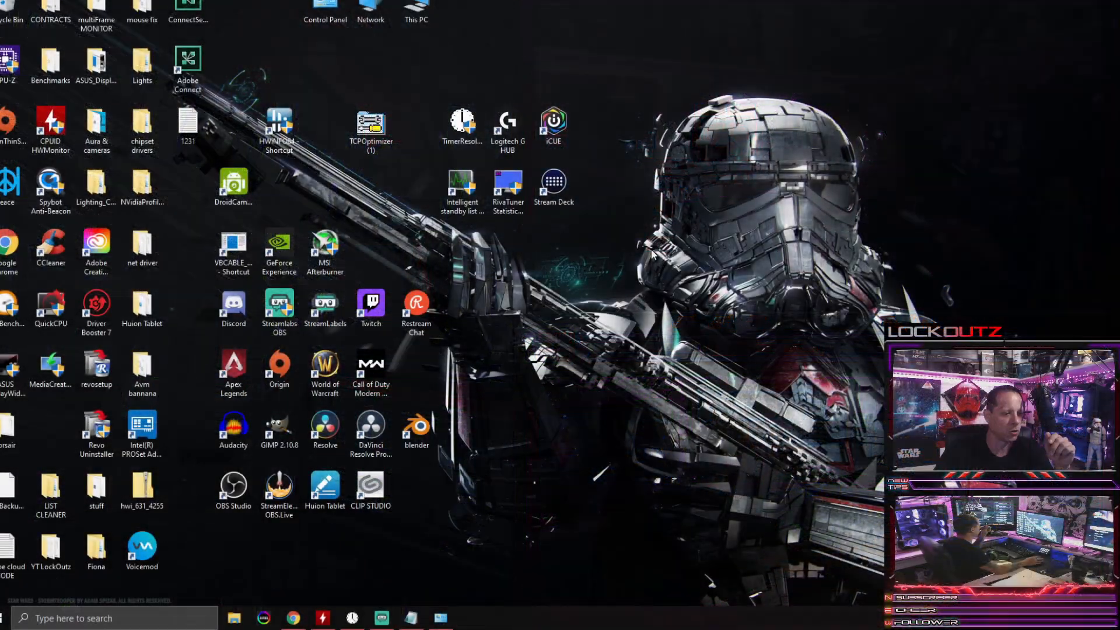
Step: Switch to the Set Timer Resolution window and highlight its current resolution value
click(363, 615)
drag(500, 118, 526, 127)
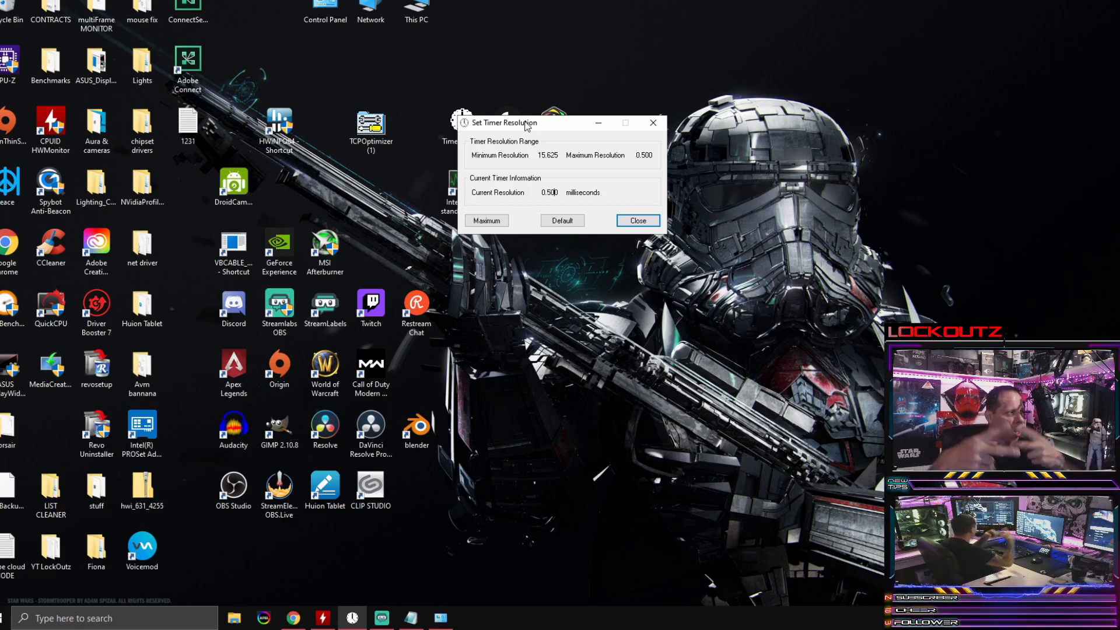
drag(527, 126, 463, 95)
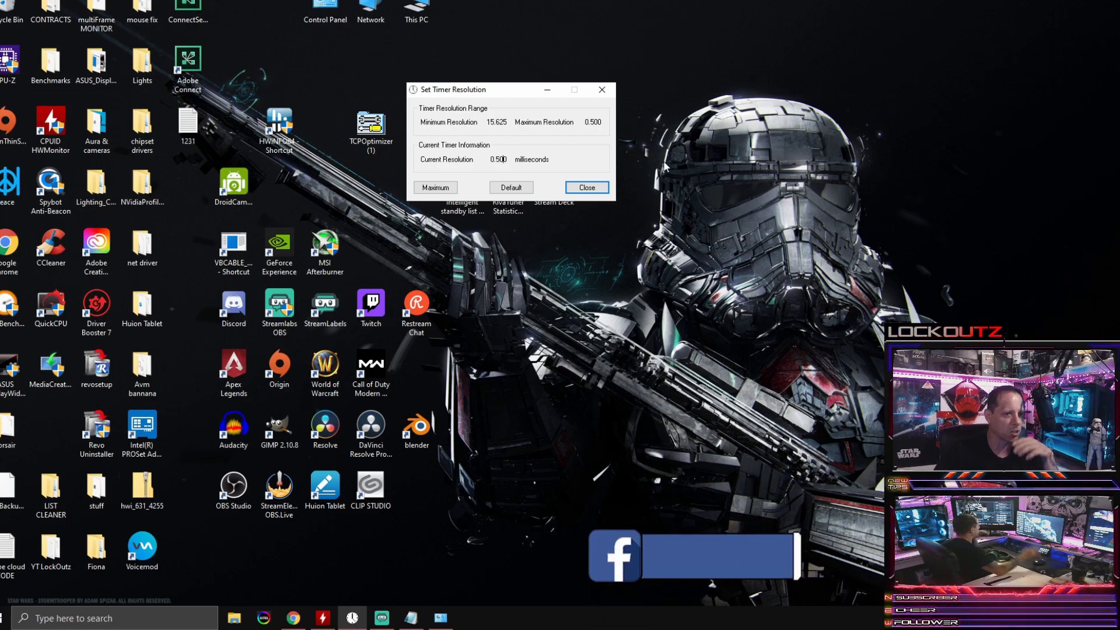
double_click(510, 157)
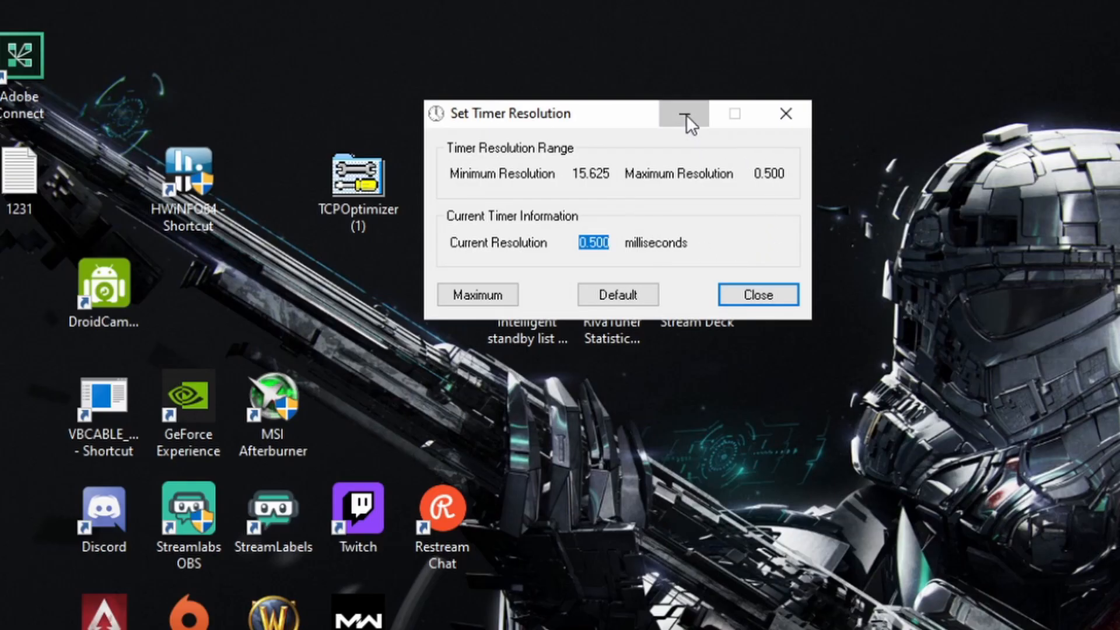
Step: Minimize the Set Timer Resolution window and refresh the desktop
click(686, 115)
right_click(825, 73)
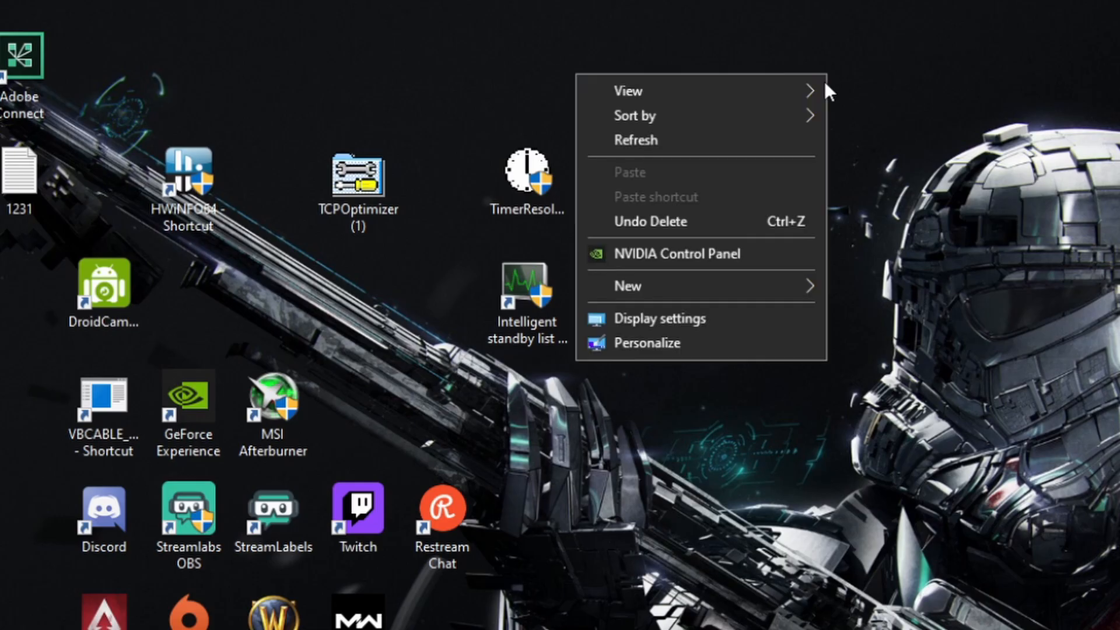
click(792, 135)
right_click(972, 121)
click(912, 189)
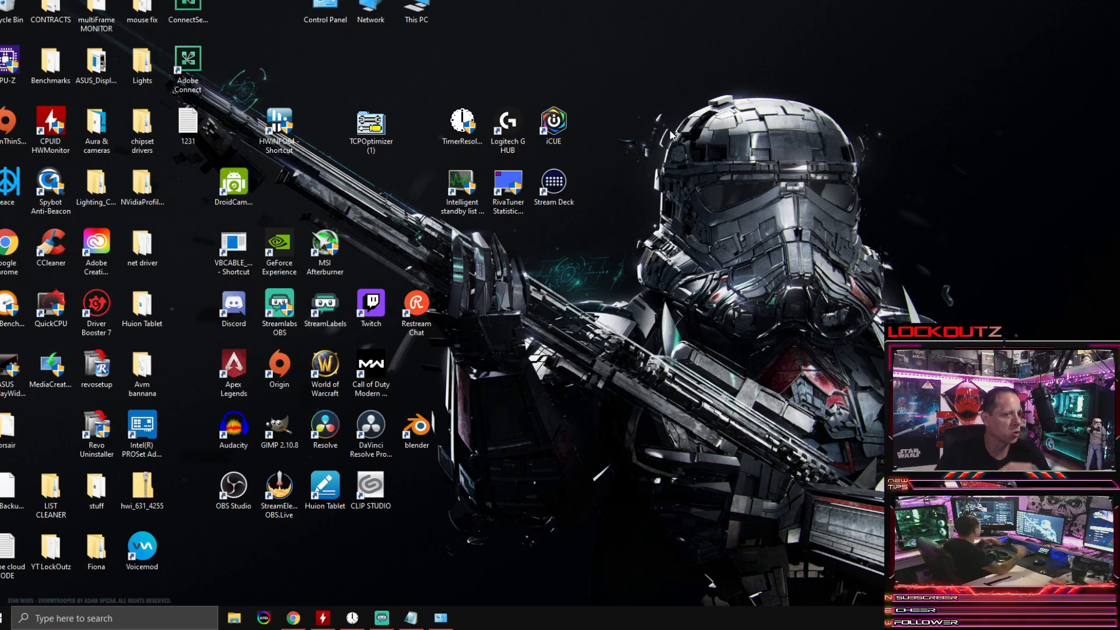
Step: Launch Intelligent standby list cleaner from the desktop and minimize the Set Timer Resolution window beneath it
double_click(463, 185)
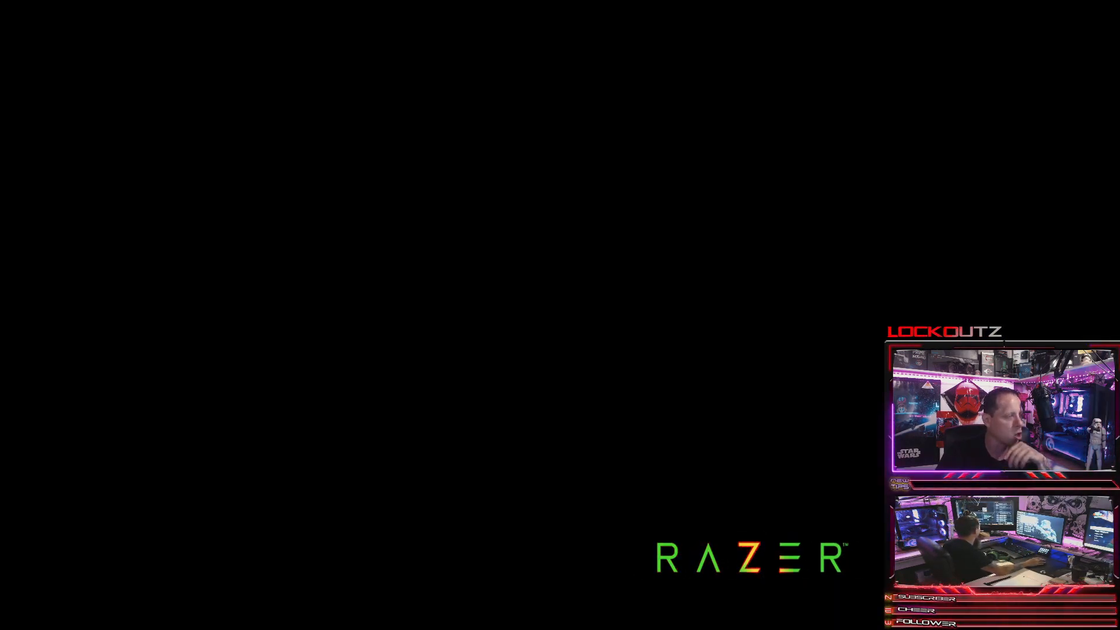
click(514, 231)
drag(362, 80, 670, 56)
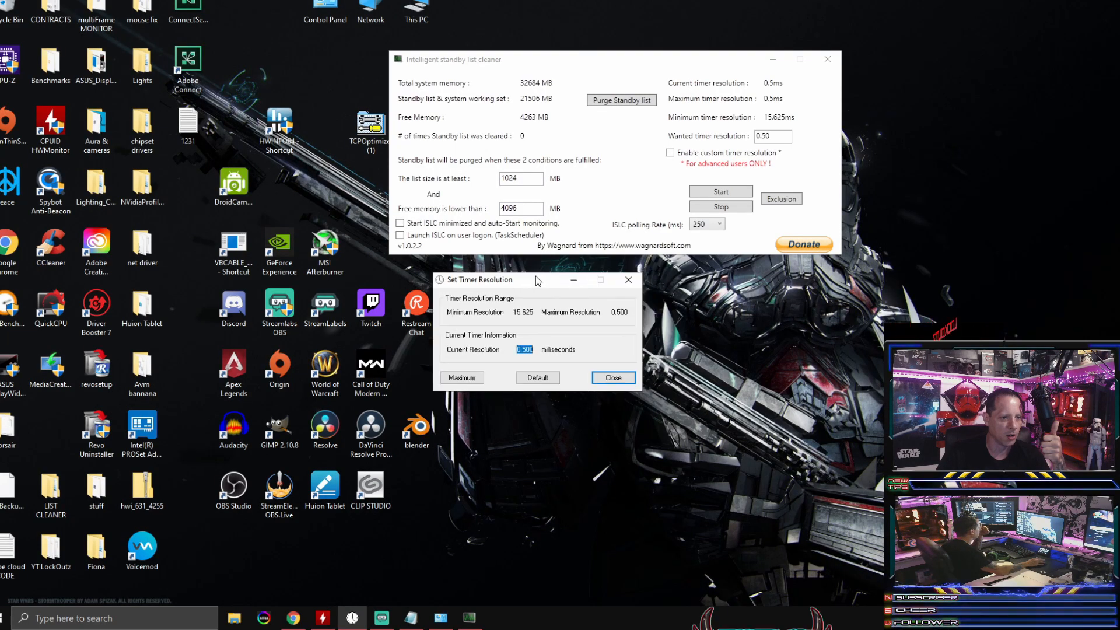
click(574, 280)
drag(557, 65, 508, 93)
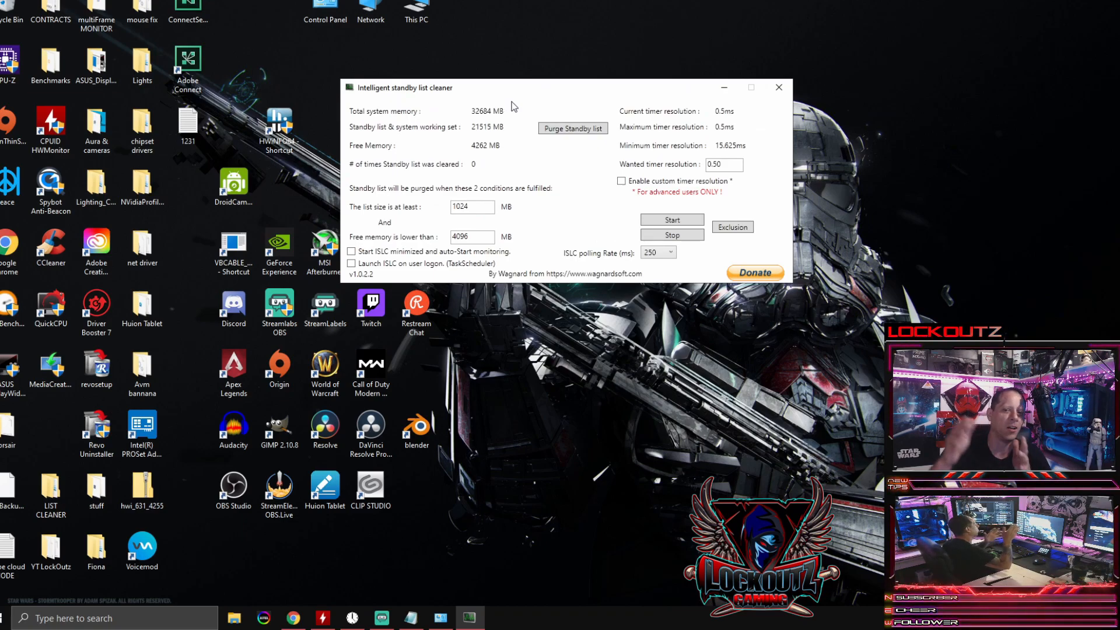
Step: Start monitoring with the list size threshold at 1024 MB and the free memory threshold at 4096 MB, and purge the standby list
drag(512, 104, 447, 108)
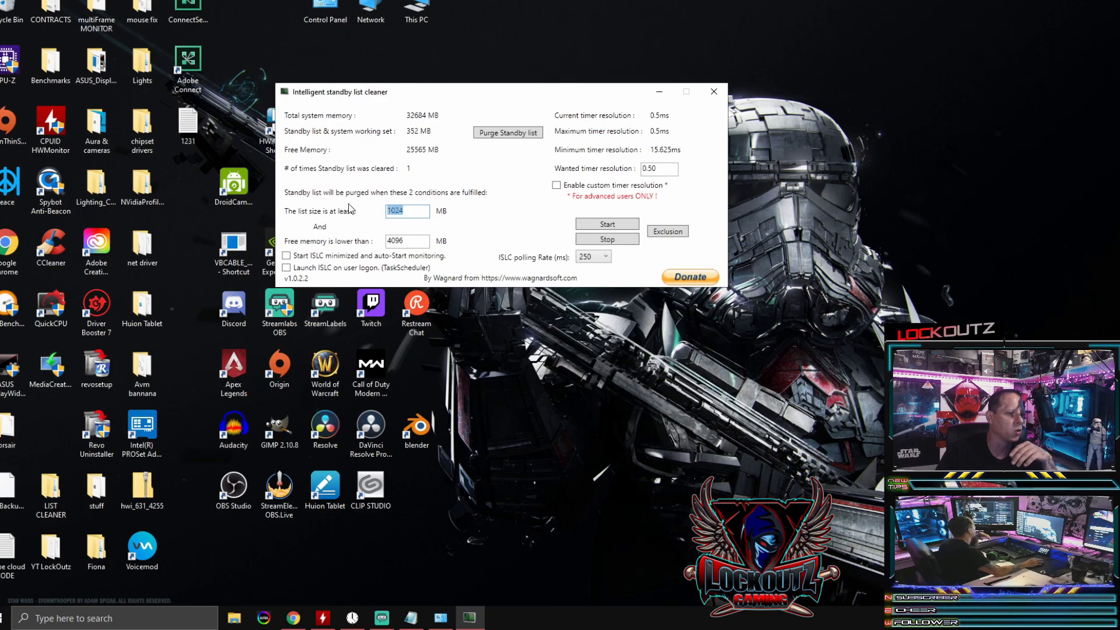
click(406, 212)
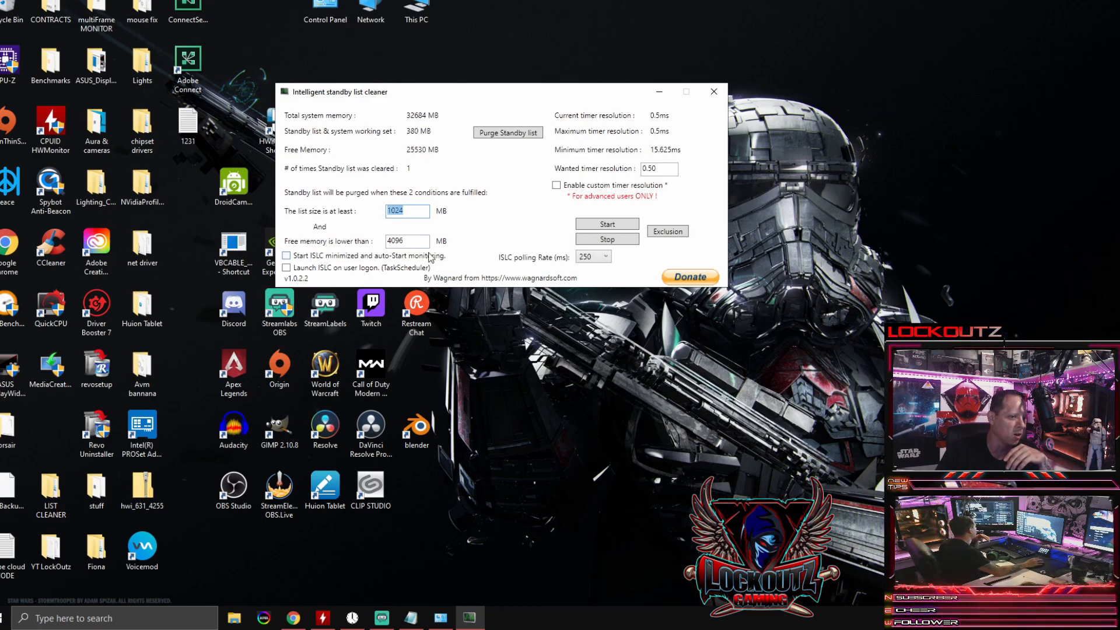
click(412, 241)
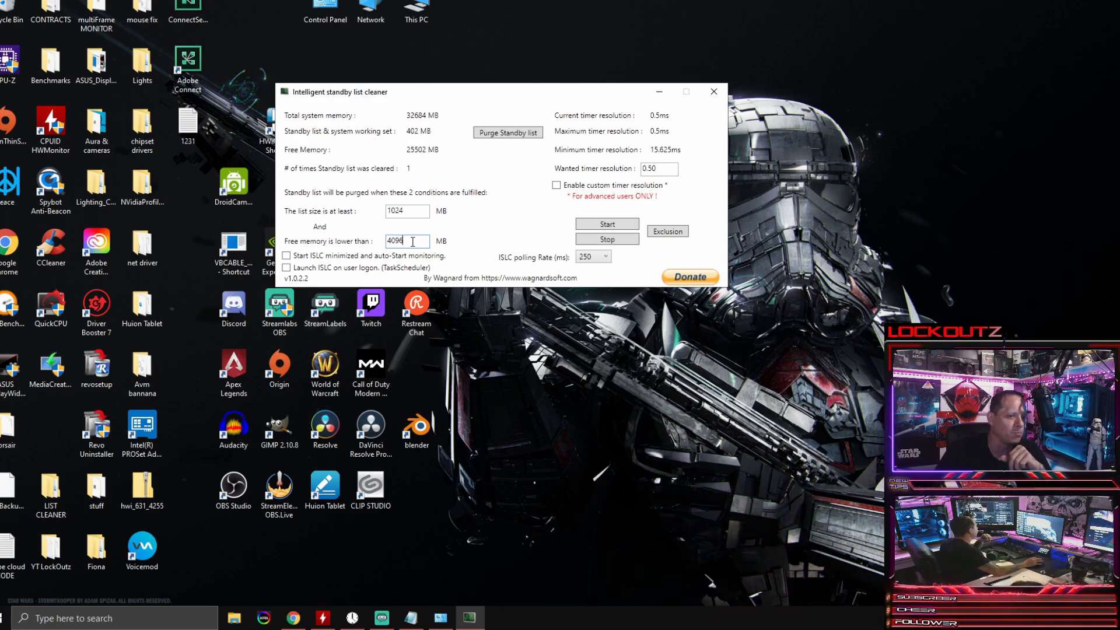
drag(412, 241, 389, 244)
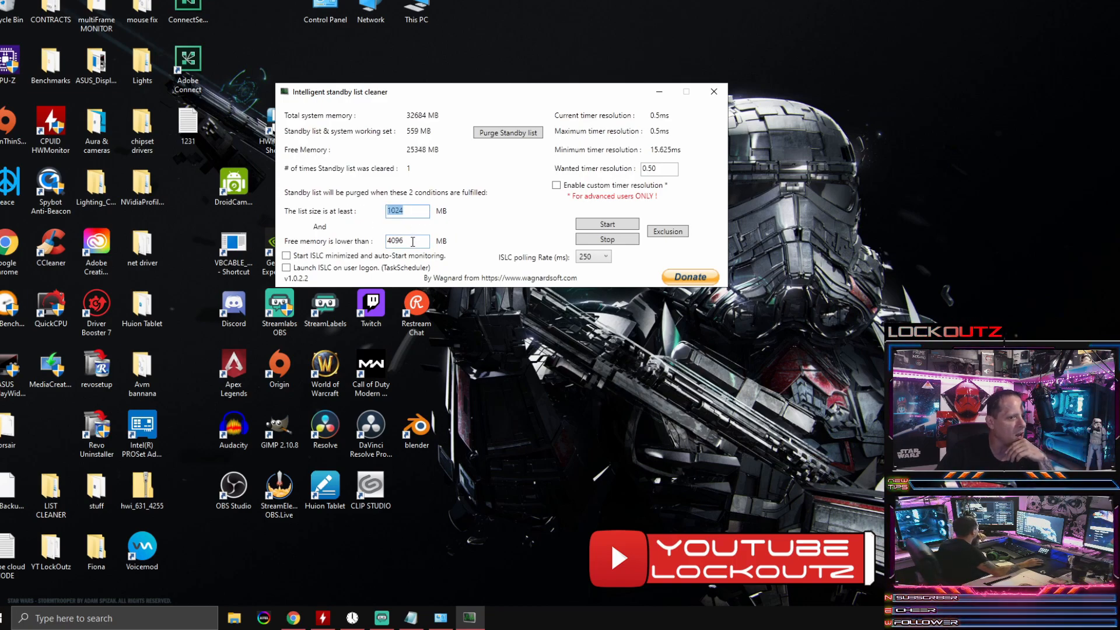
click(424, 245)
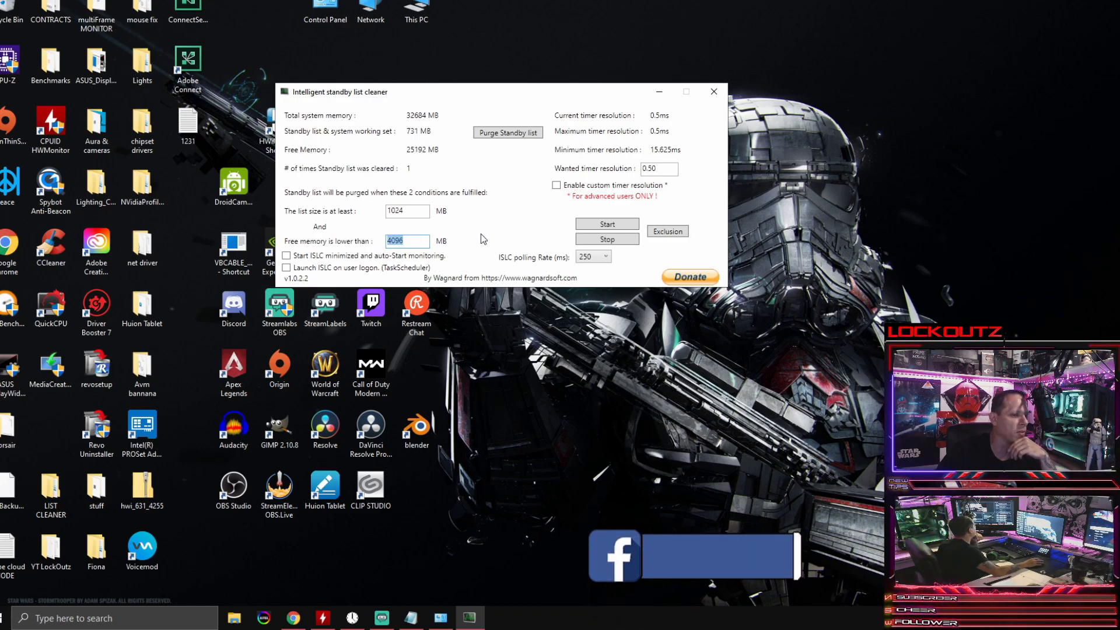
click(611, 224)
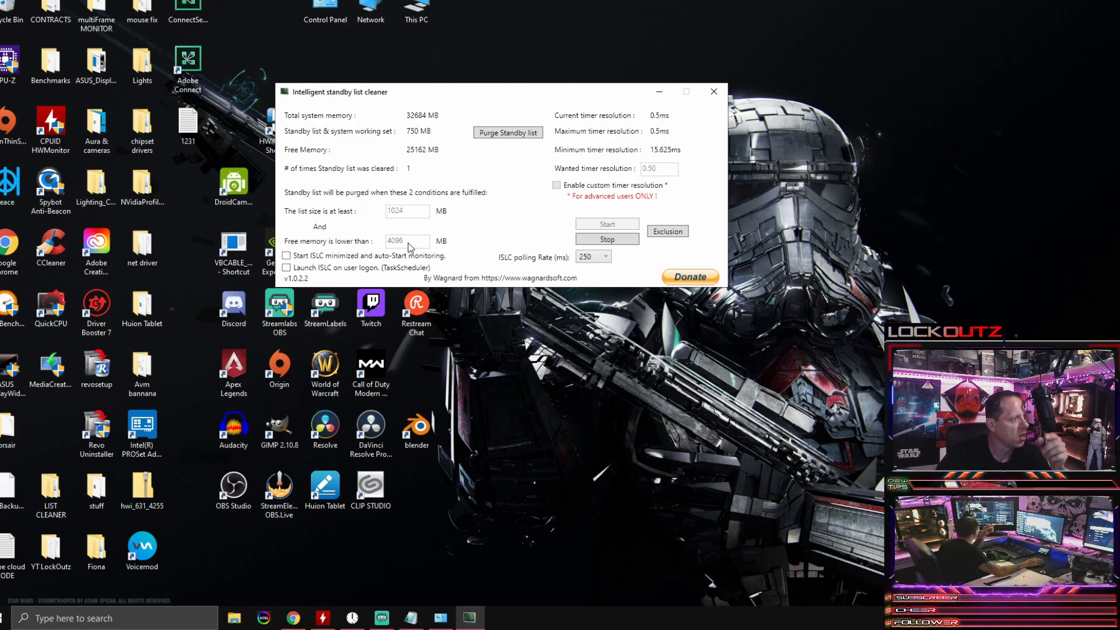
click(498, 132)
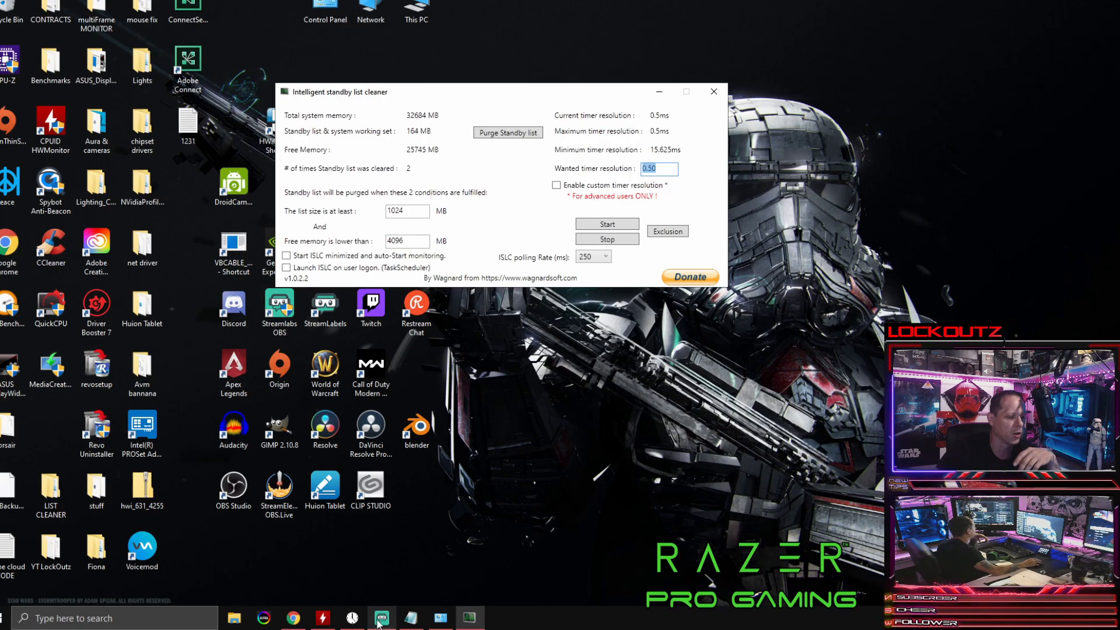
Step: Bring up the Set Timer Resolution window to compare its resolution with the wanted timer resolution, and minimize it again
click(352, 617)
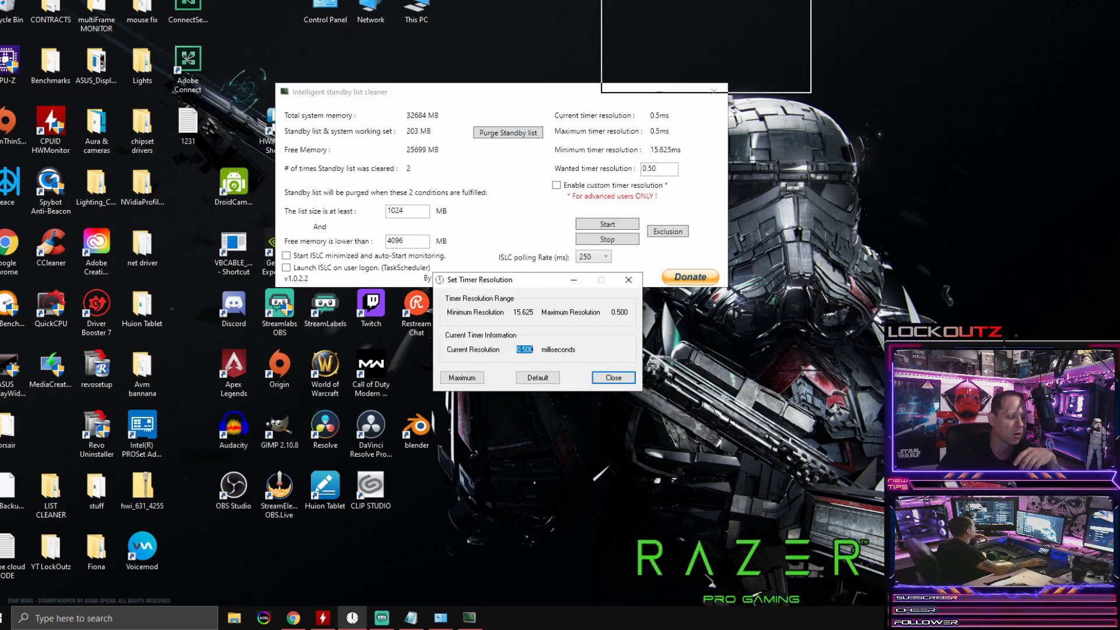
drag(522, 281, 537, 33)
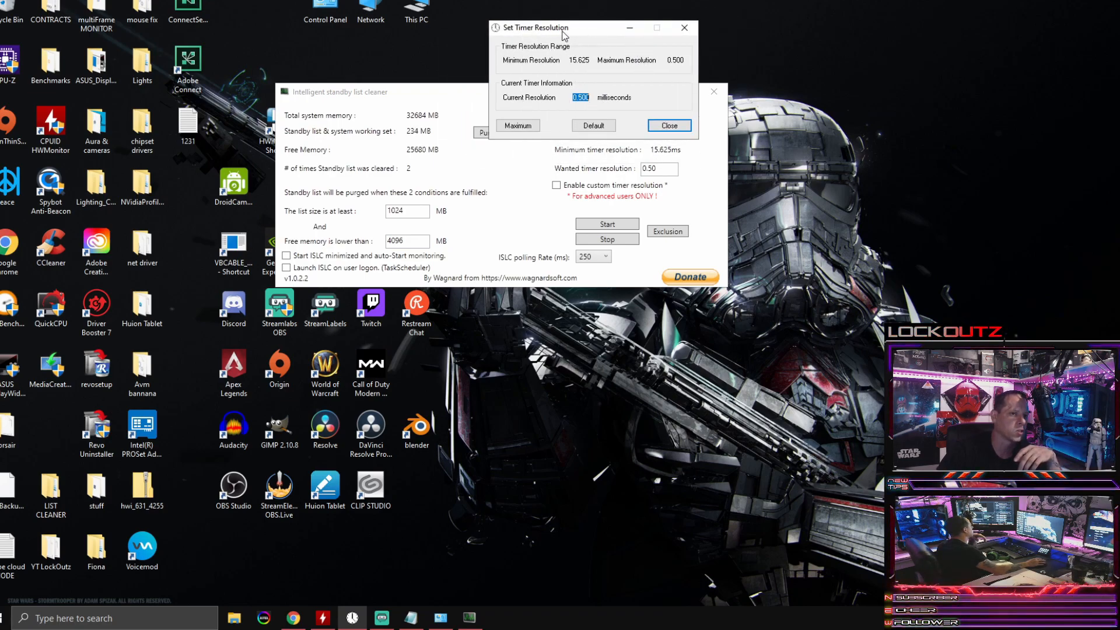
drag(562, 31, 572, 12)
click(637, 10)
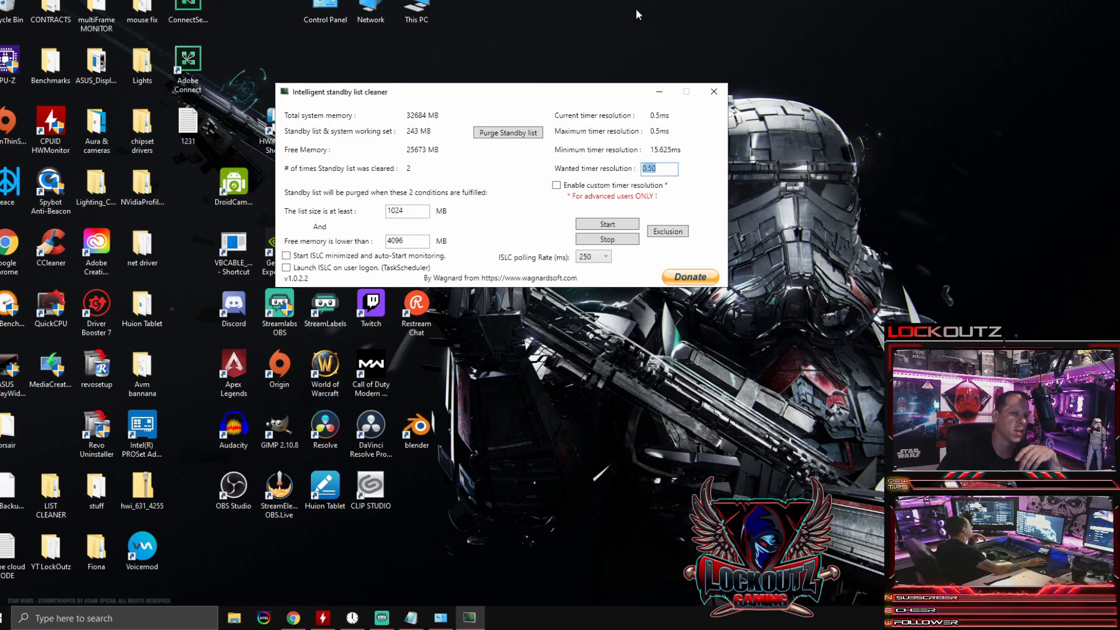
mouse_move(352, 614)
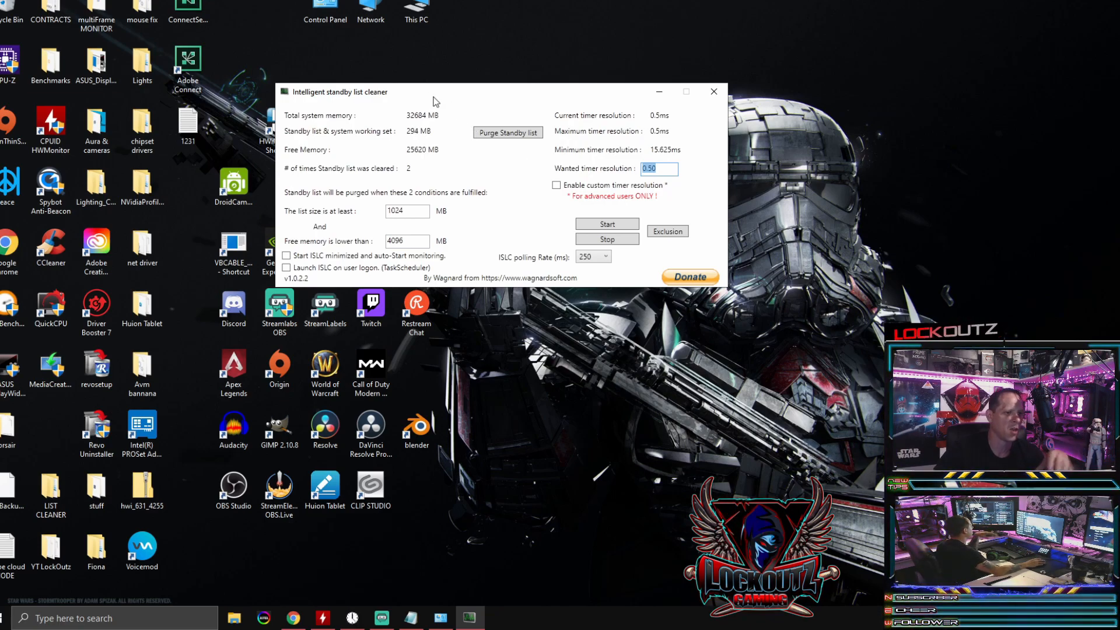
drag(431, 95, 488, 86)
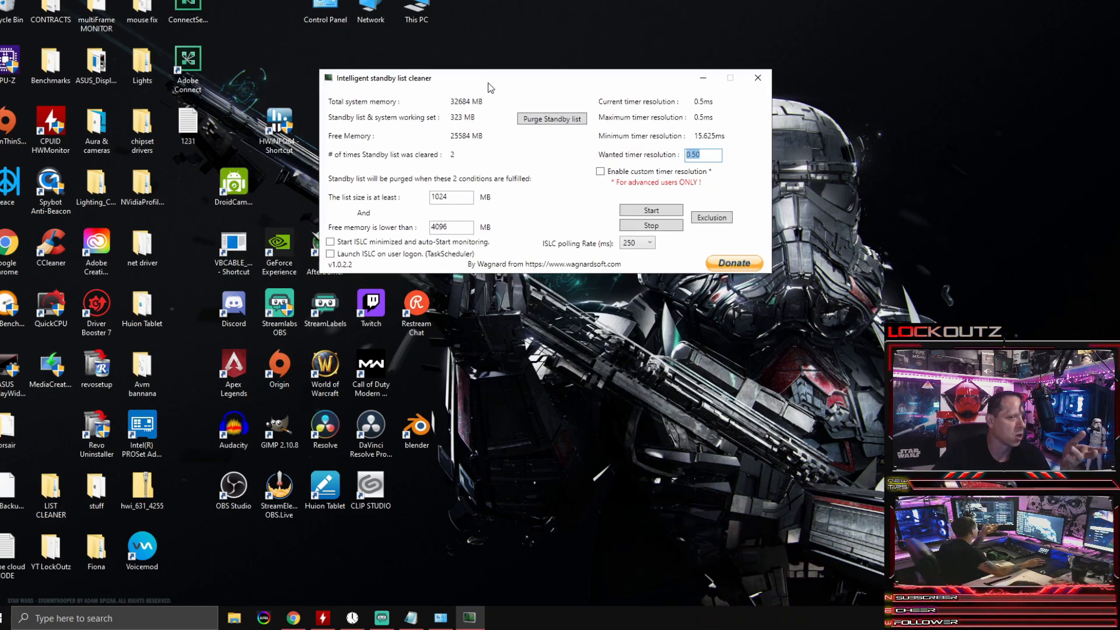
mouse_move(490, 87)
mouse_down()
mouse_move(516, 106)
mouse_move(504, 95)
mouse_up()
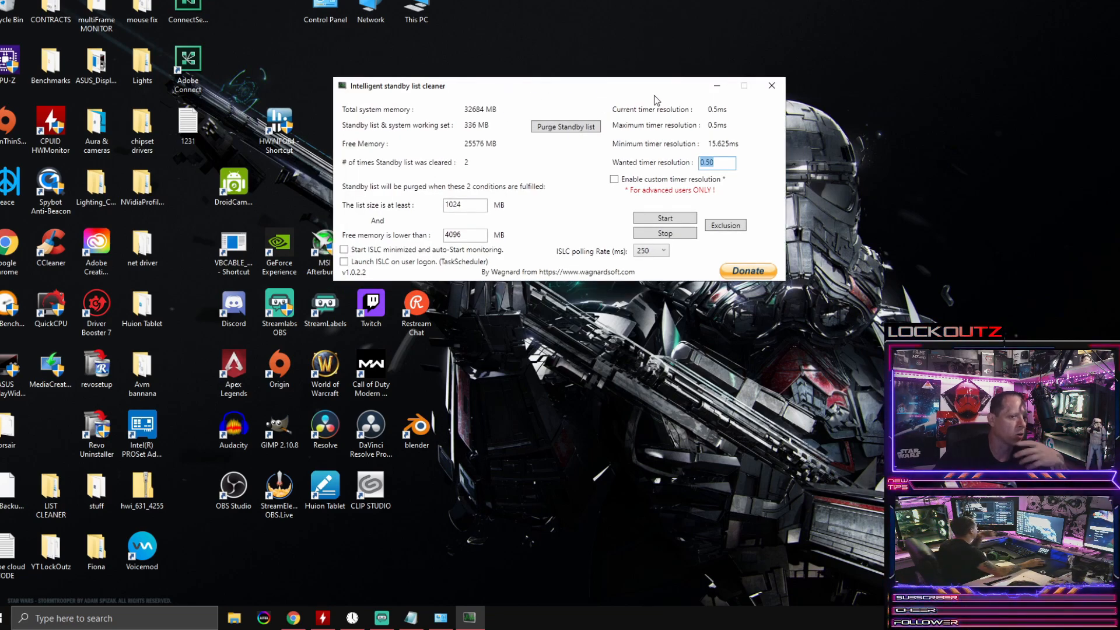
Step: Close Intelligent standby list cleaner and refresh the desktop
click(770, 88)
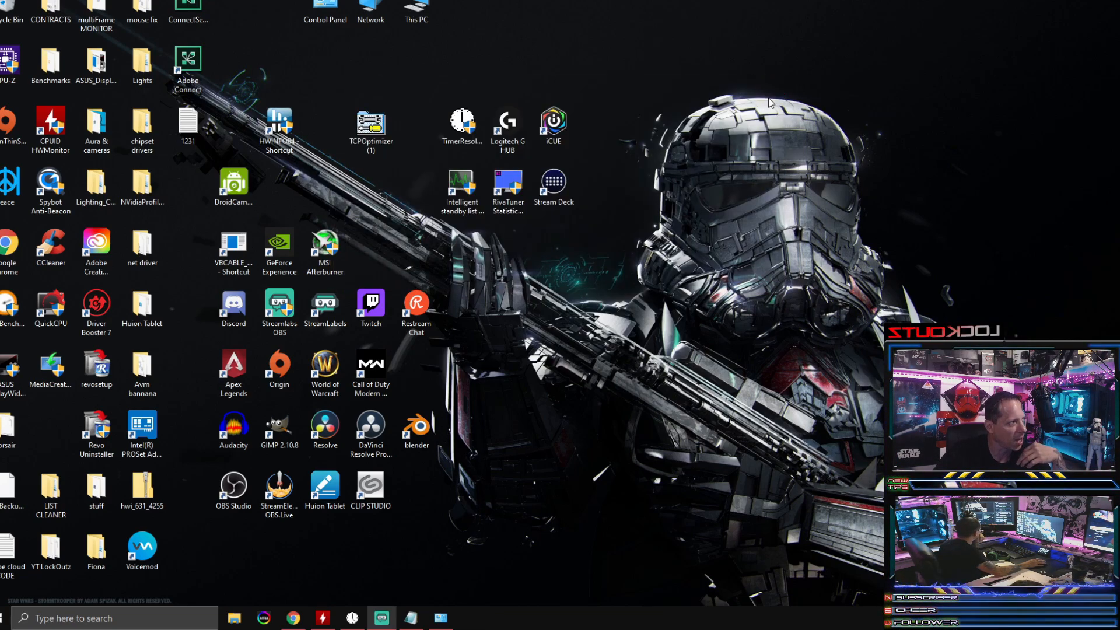
right_click(770, 103)
click(701, 142)
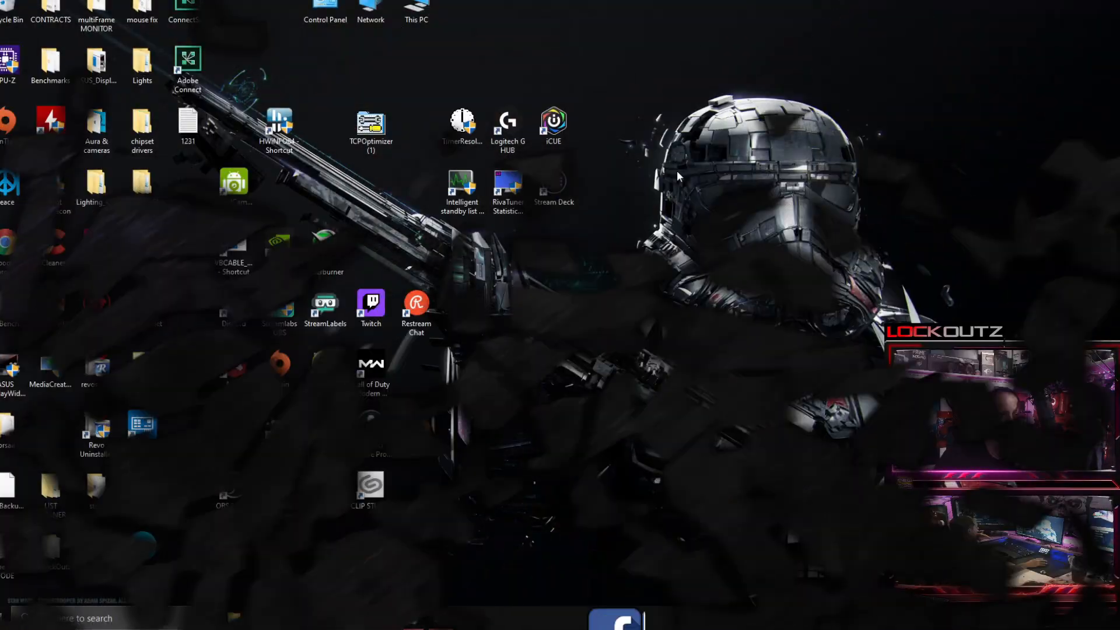
Step: Open the Privacy section of Windows Settings
click(3, 618)
click(3, 563)
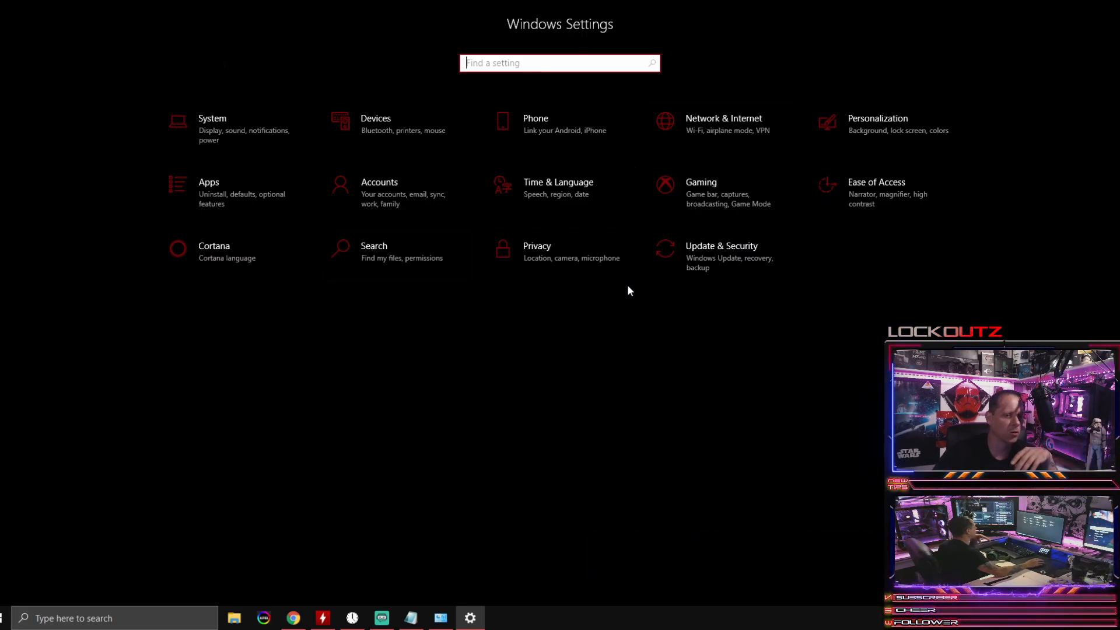
click(539, 246)
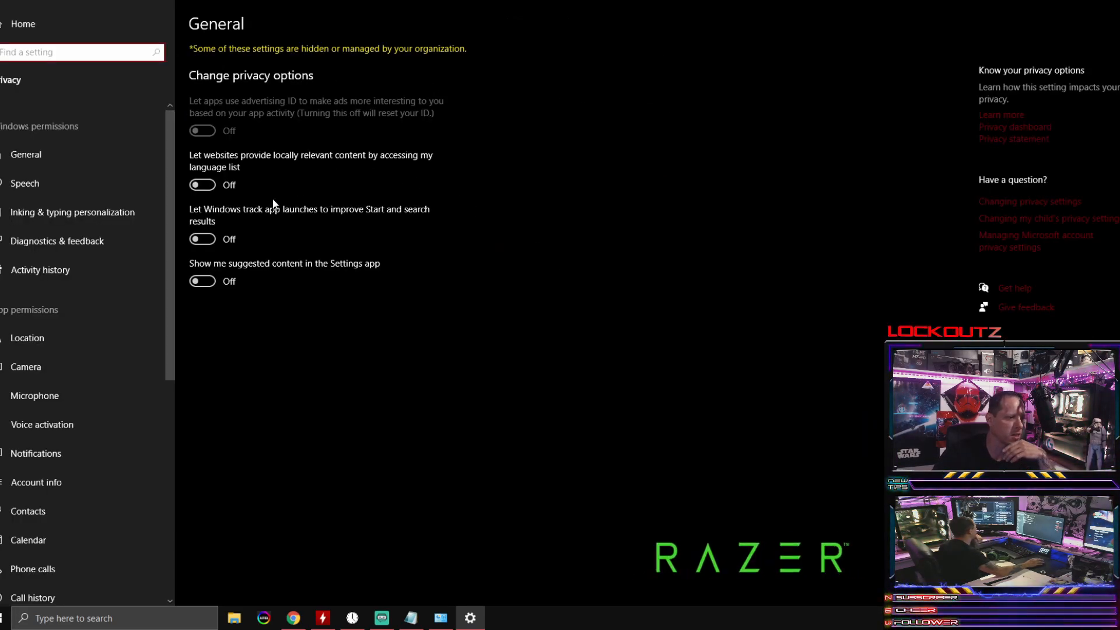
Step: Review the privacy pages for speech, inking and typing, diagnostics and feedback, camera, microphone, voice activation and notifications
click(74, 183)
click(68, 212)
click(67, 240)
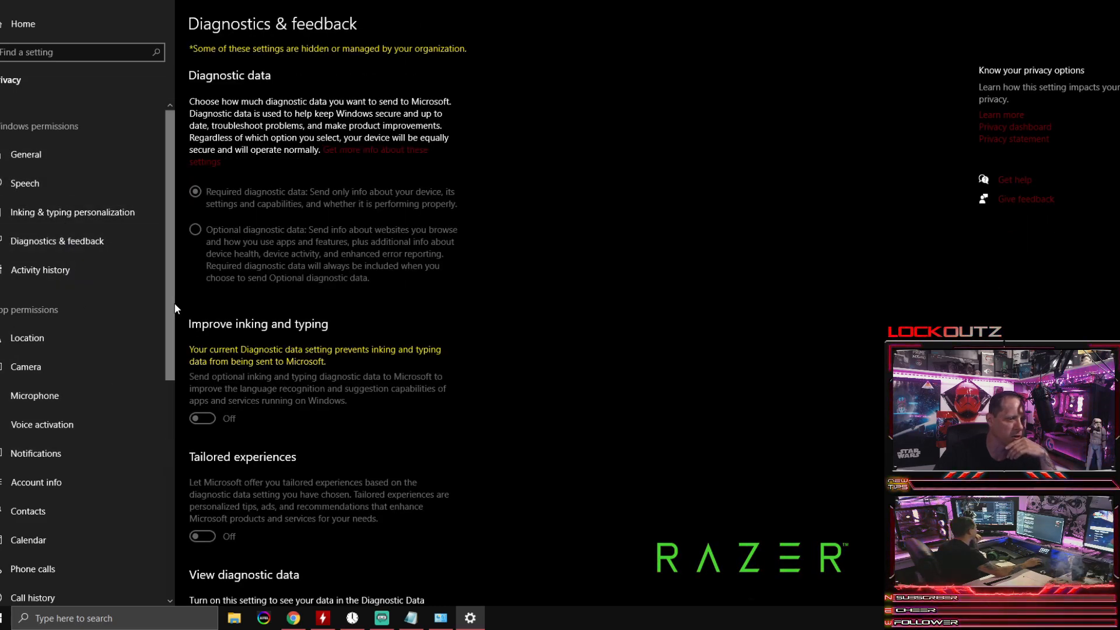
scroll(114, 305, down, 3)
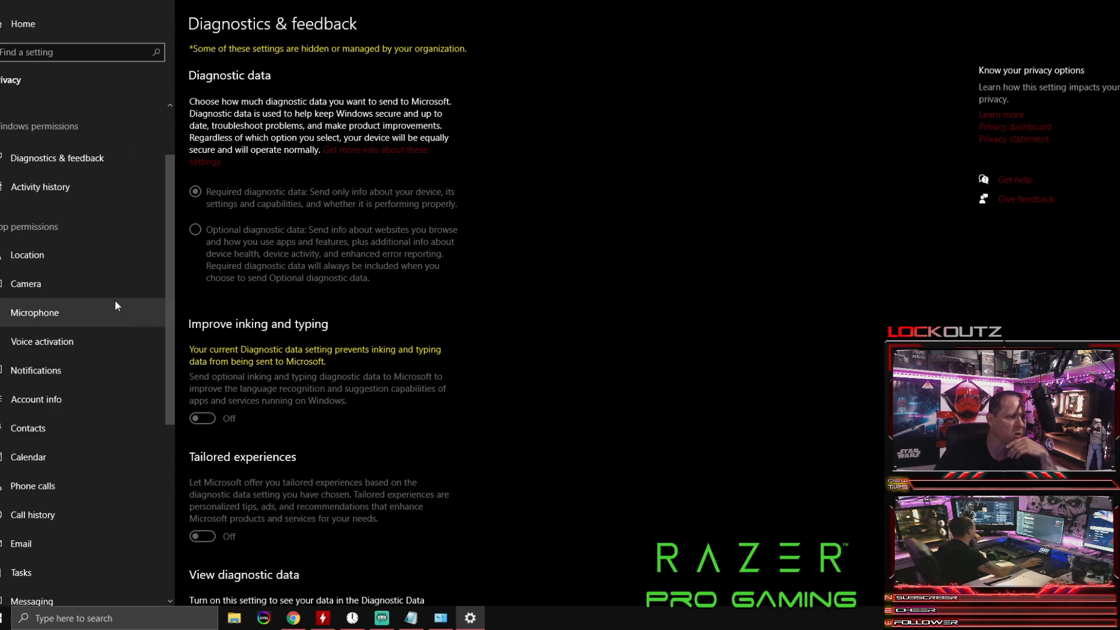
click(80, 297)
click(76, 307)
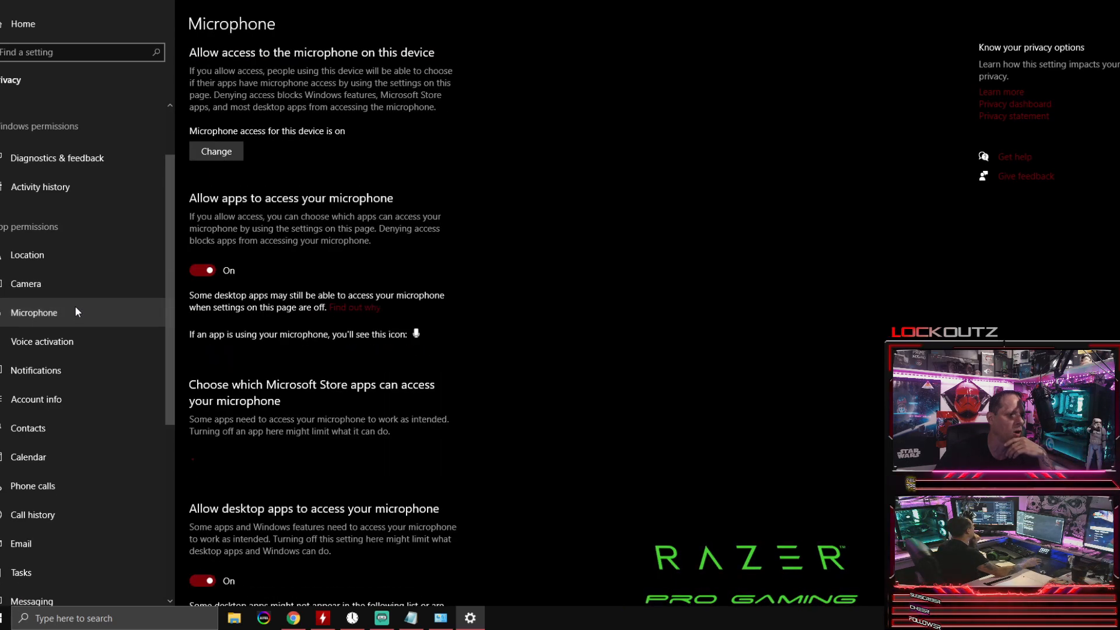
click(97, 334)
click(50, 382)
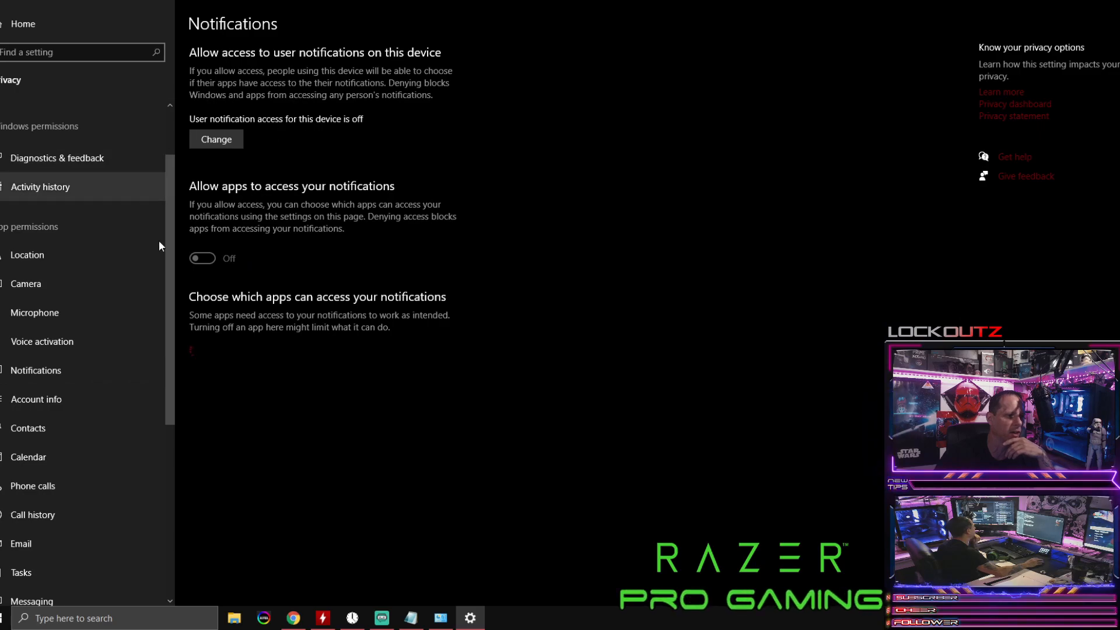
Step: Turn off the permission that lets apps run in the background
drag(169, 317, 172, 500)
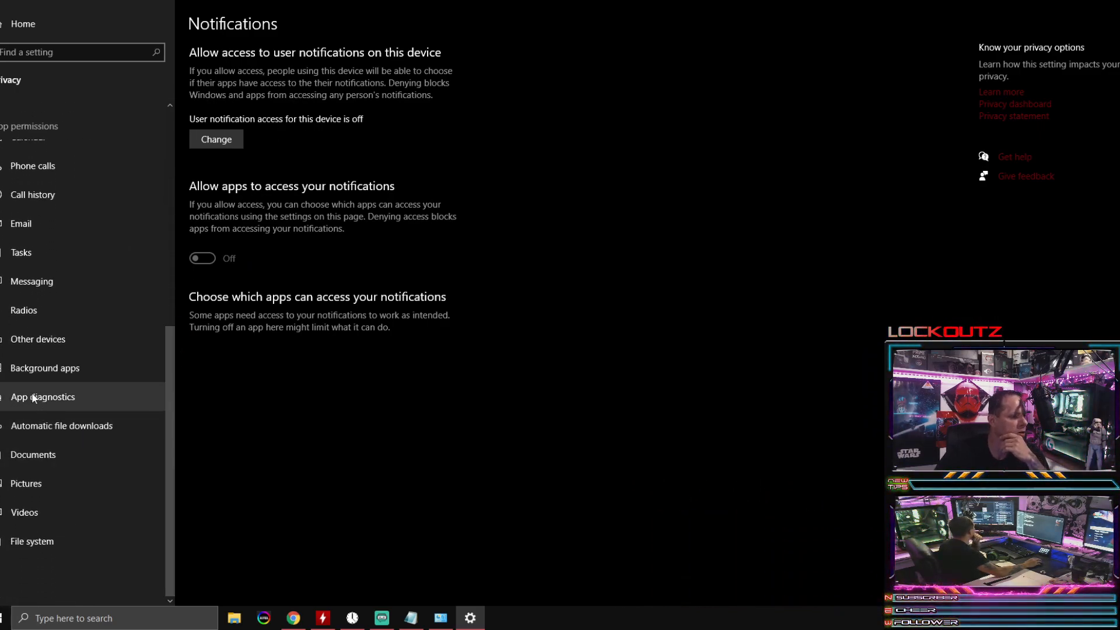
click(24, 375)
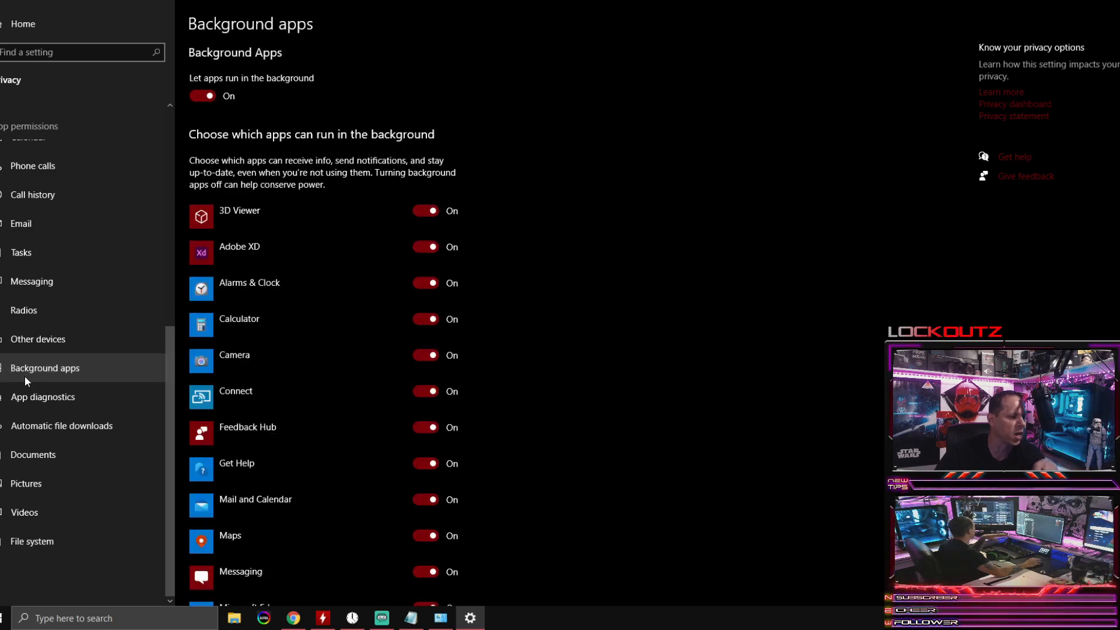
click(198, 95)
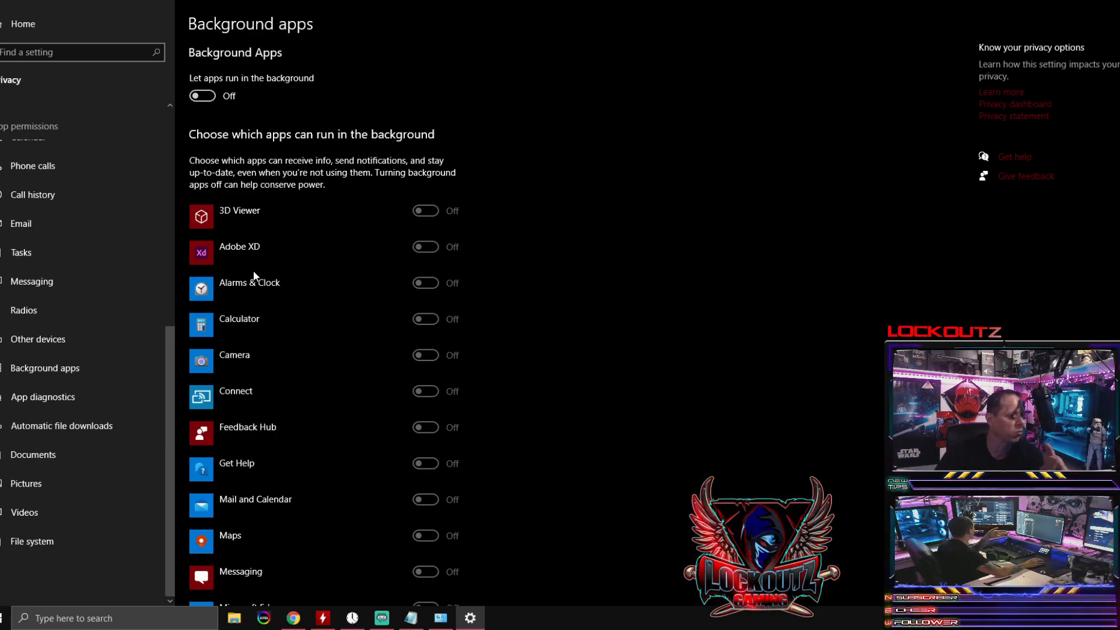
Step: Check the Radios and Messaging app permissions and return to the Background apps page
click(86, 310)
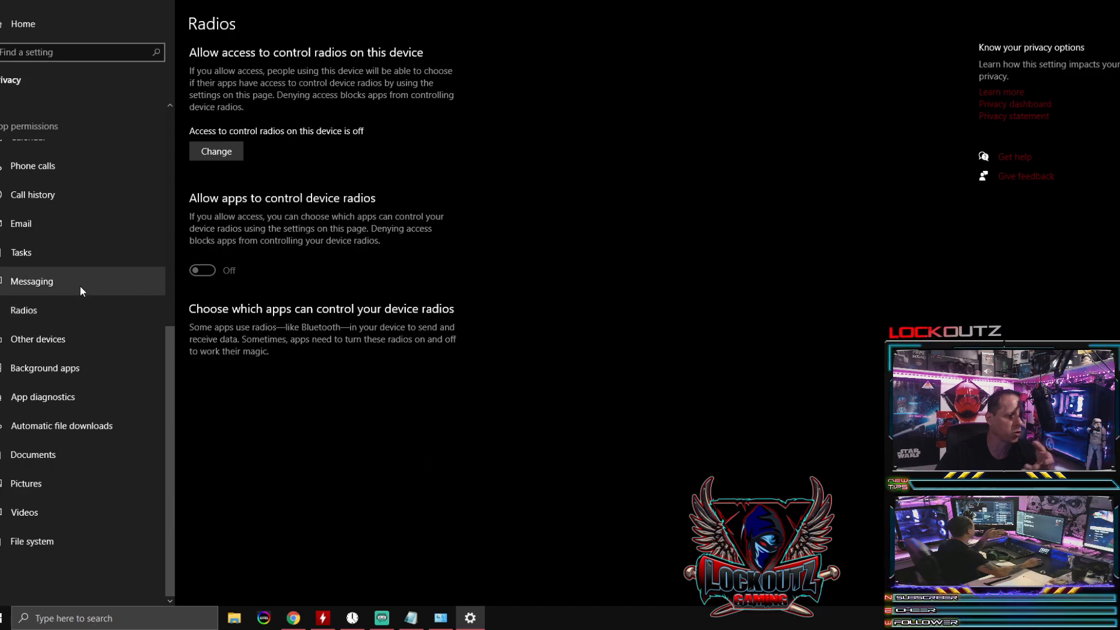
click(79, 285)
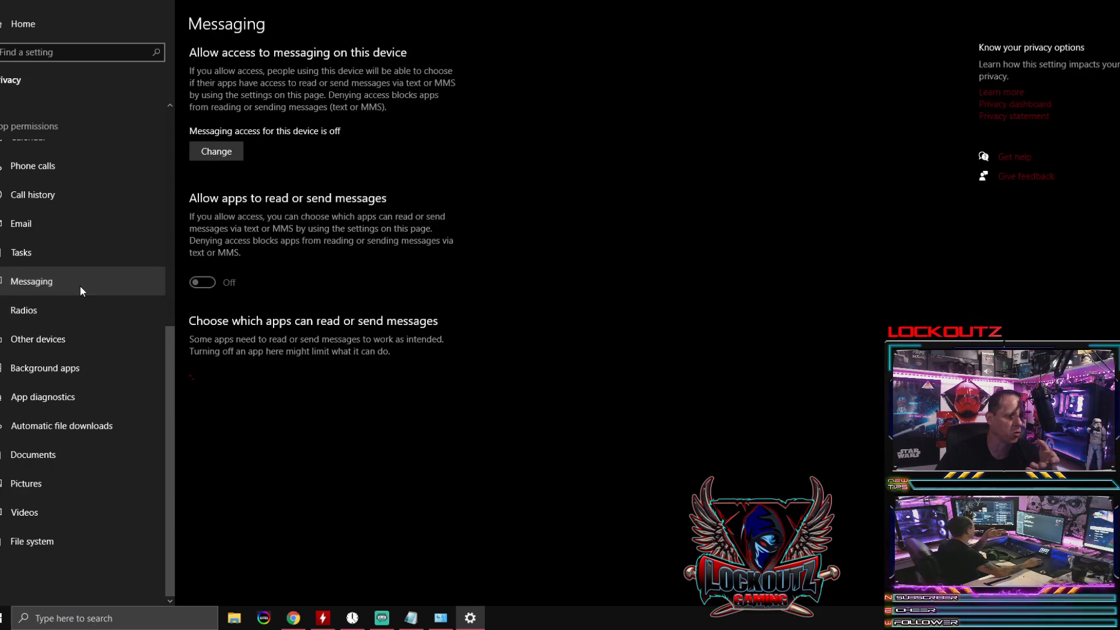
click(57, 365)
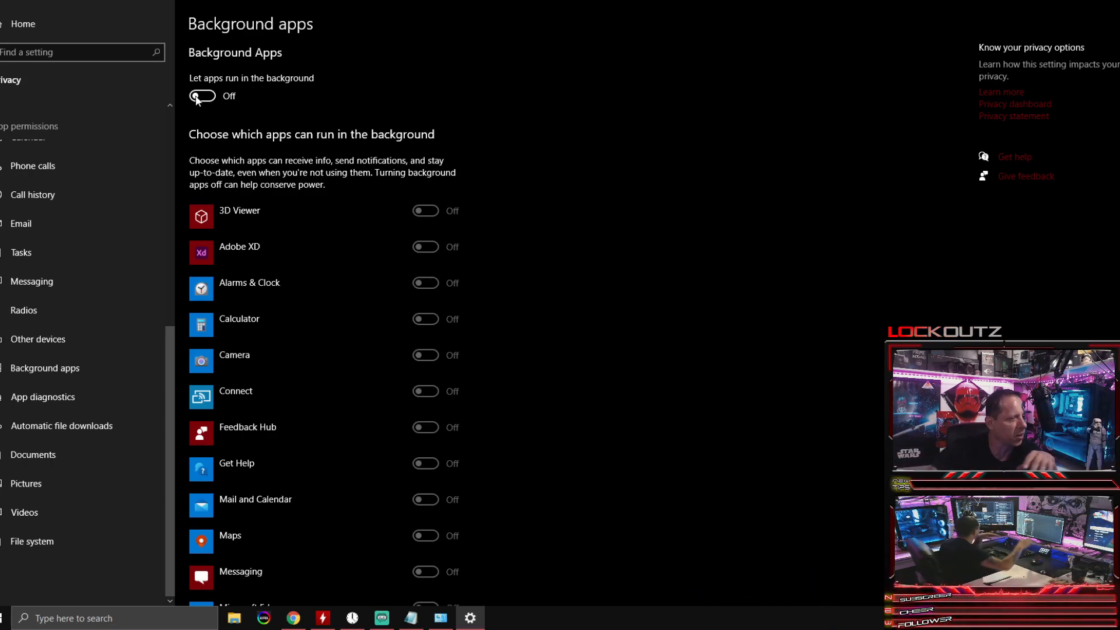
Step: Close Windows Settings and refresh the desktop
key(alt+F4)
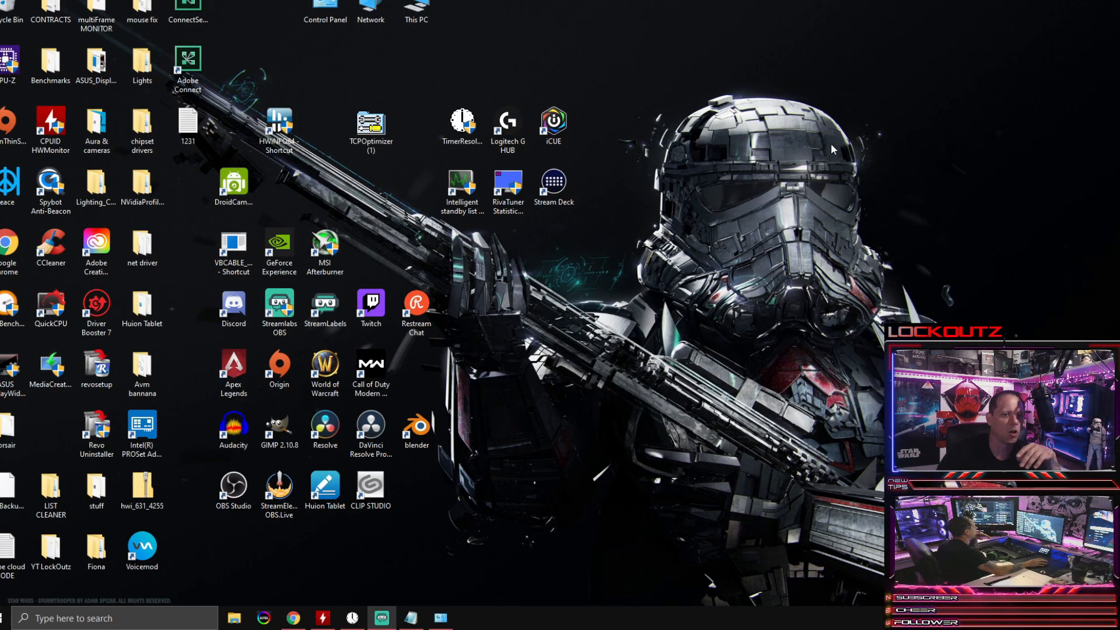
right_click(481, 126)
click(604, 158)
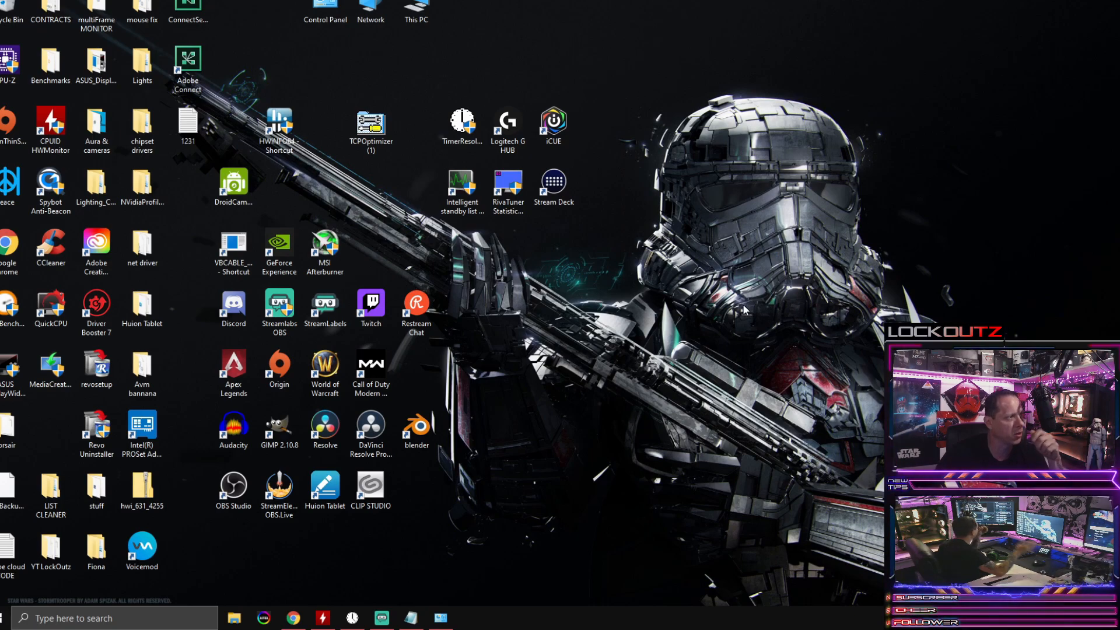